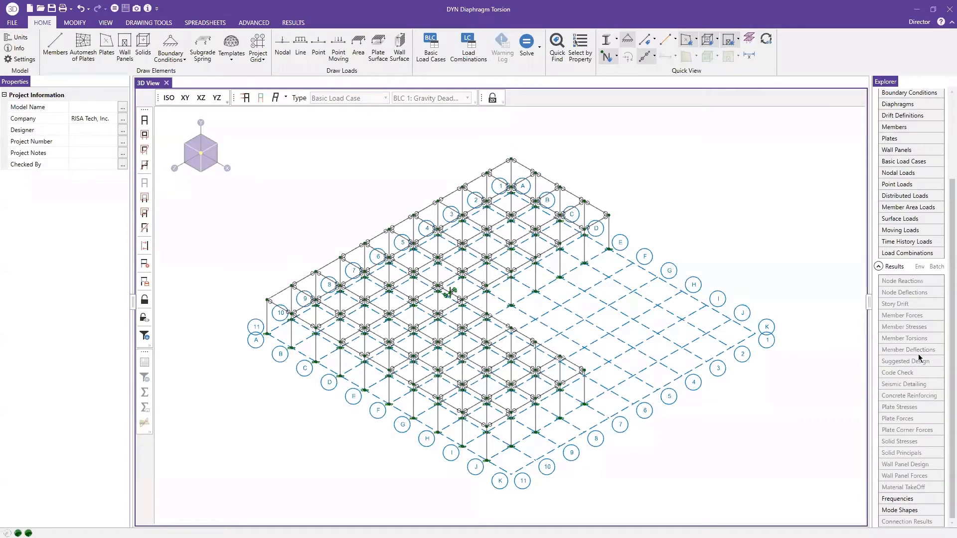
scroll(905, 238, "up", 2)
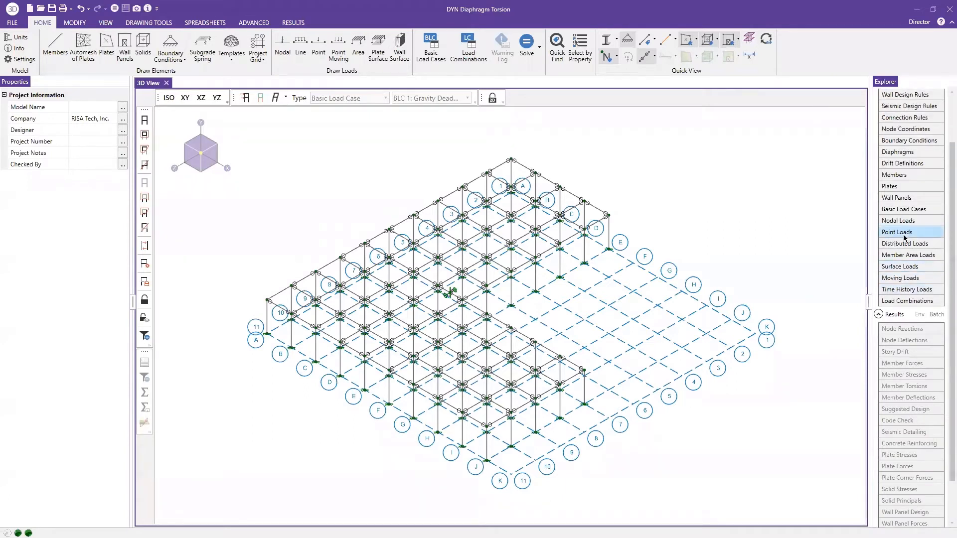
scroll(904, 238, "up", 2)
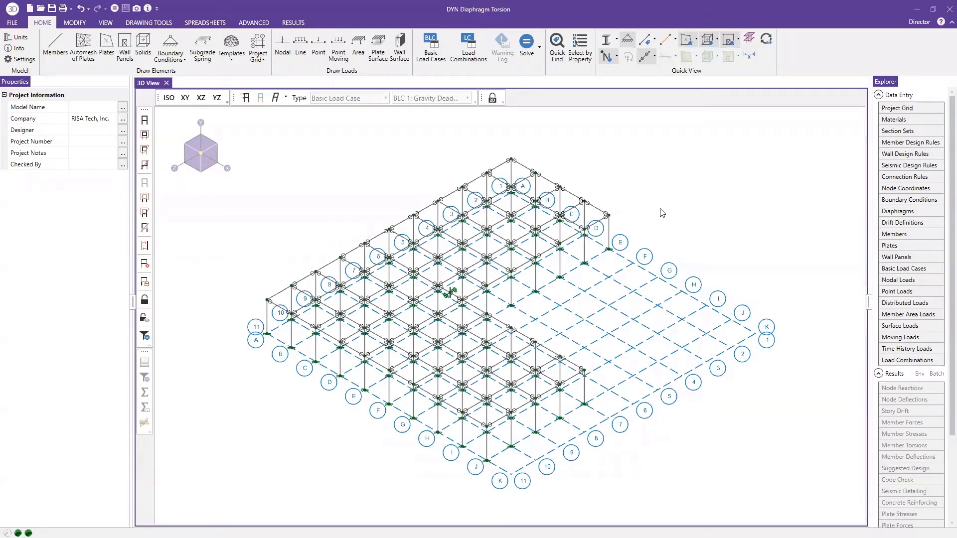
left_click(75, 23)
left_click(105, 22)
left_click(154, 22)
left_click(205, 22)
left_click(254, 22)
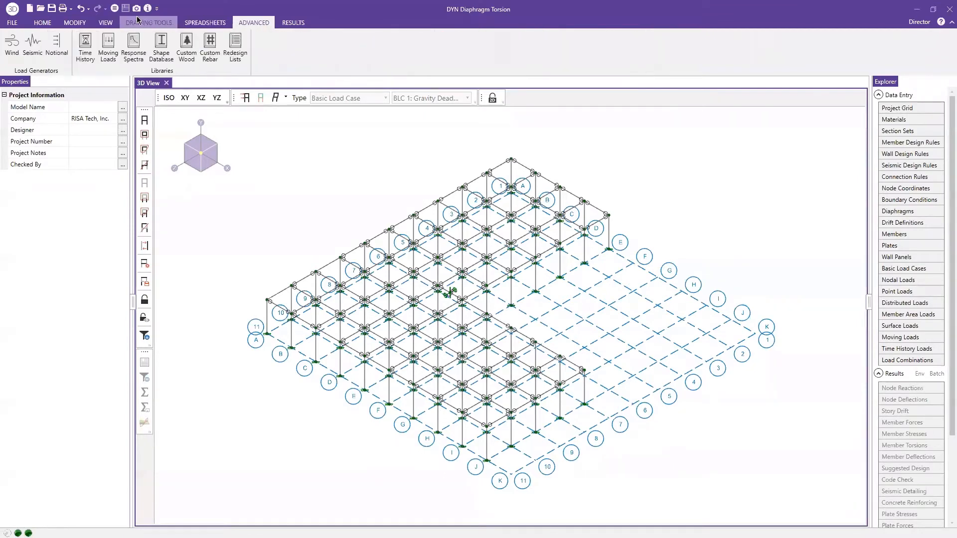
left_click(45, 22)
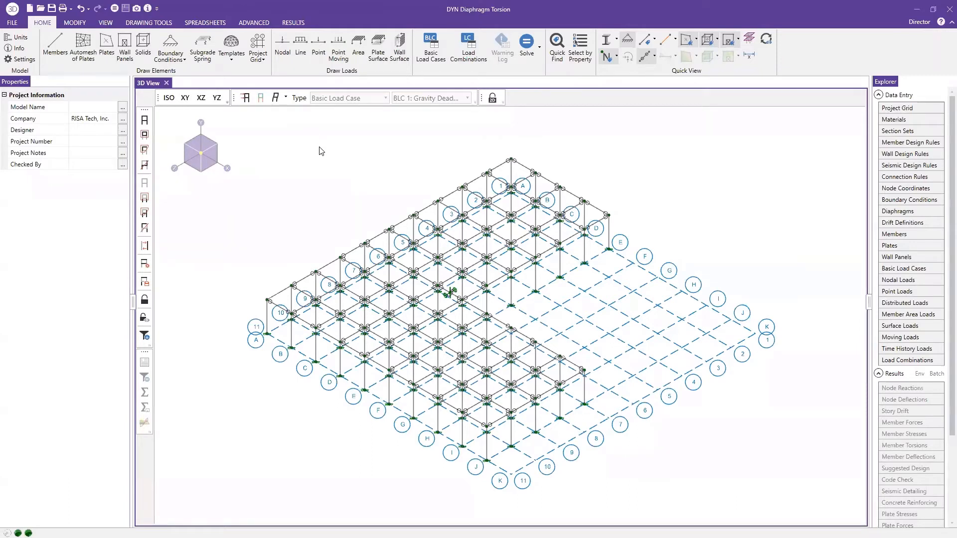
- Review the solution settings of the model, including the advanced convergence and solver options, and close the model settings
left_click(24, 60)
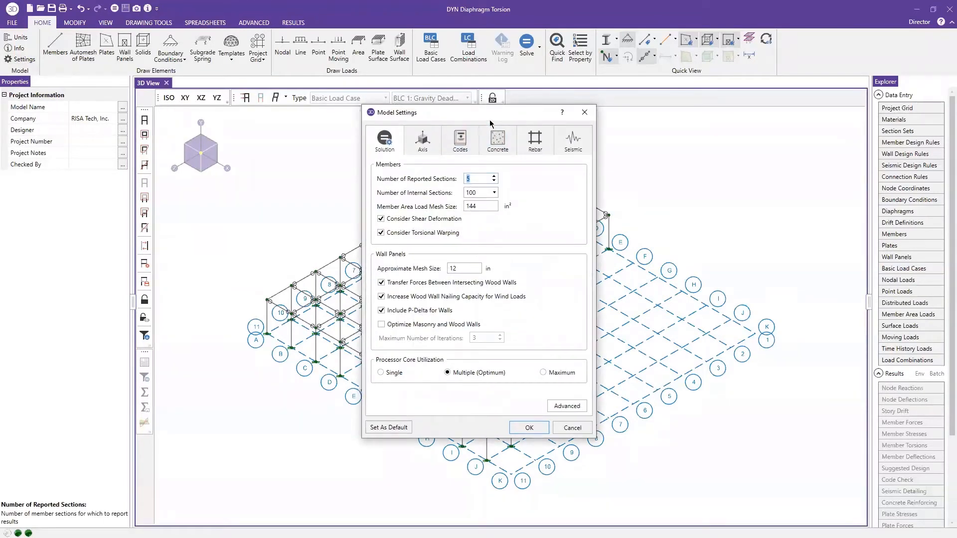
left_click_drag(489, 120, 501, 129)
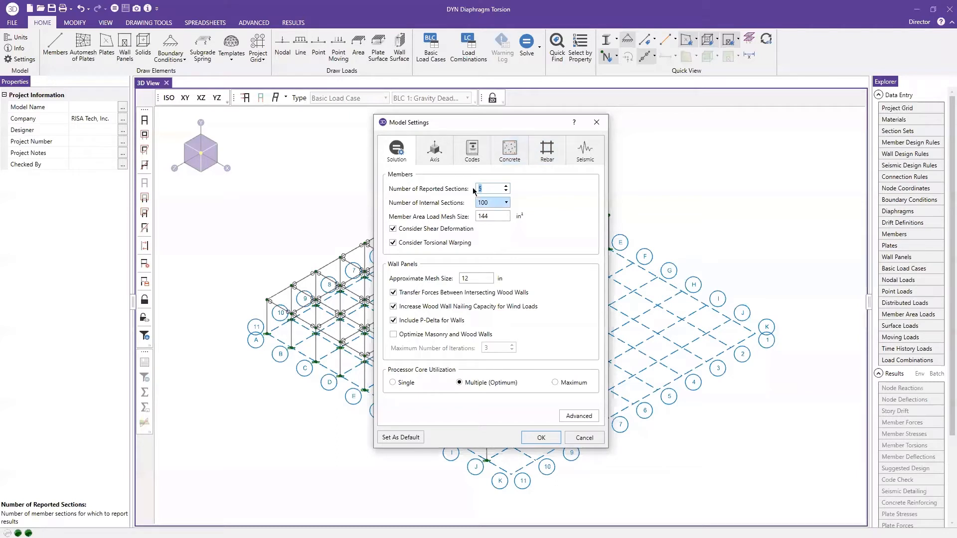
left_click_drag(491, 131, 491, 119)
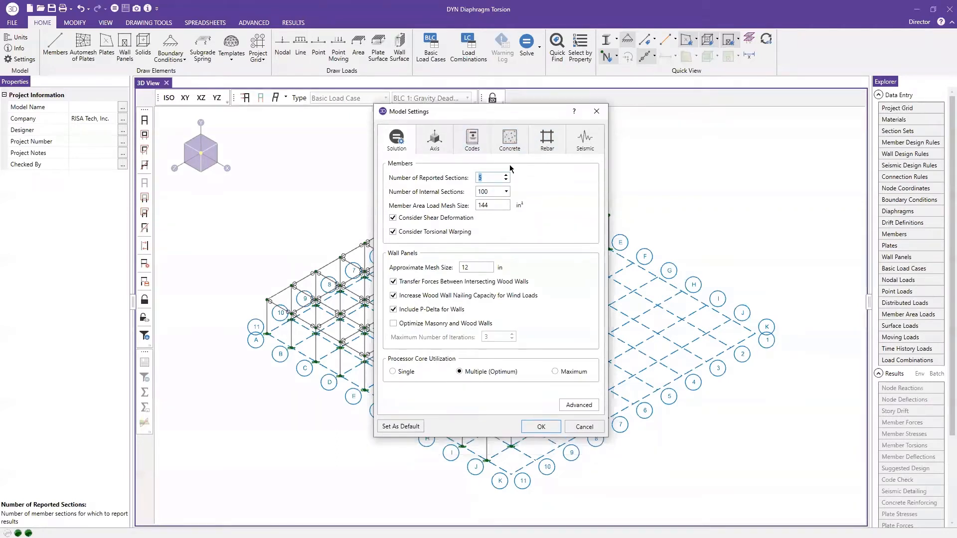
left_click(579, 405)
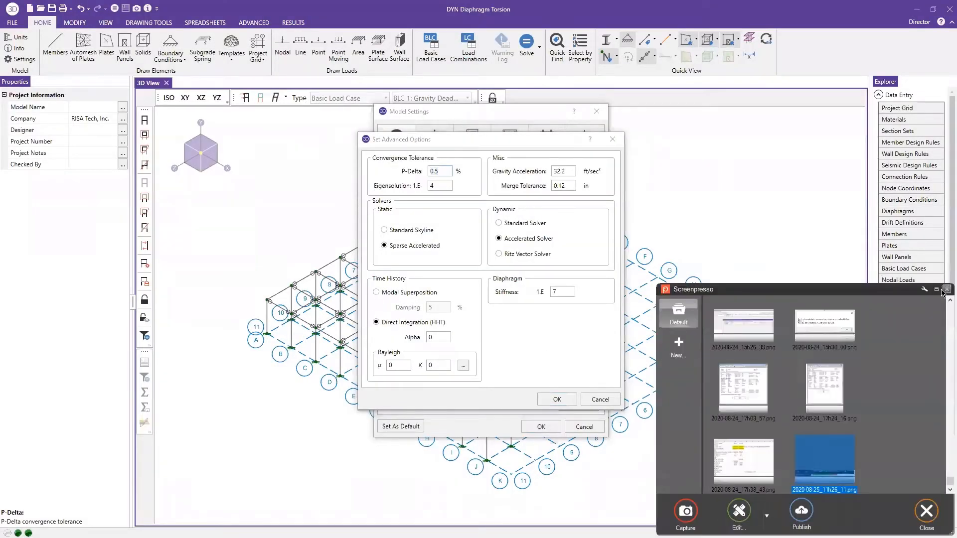
left_click(945, 290)
left_click(557, 400)
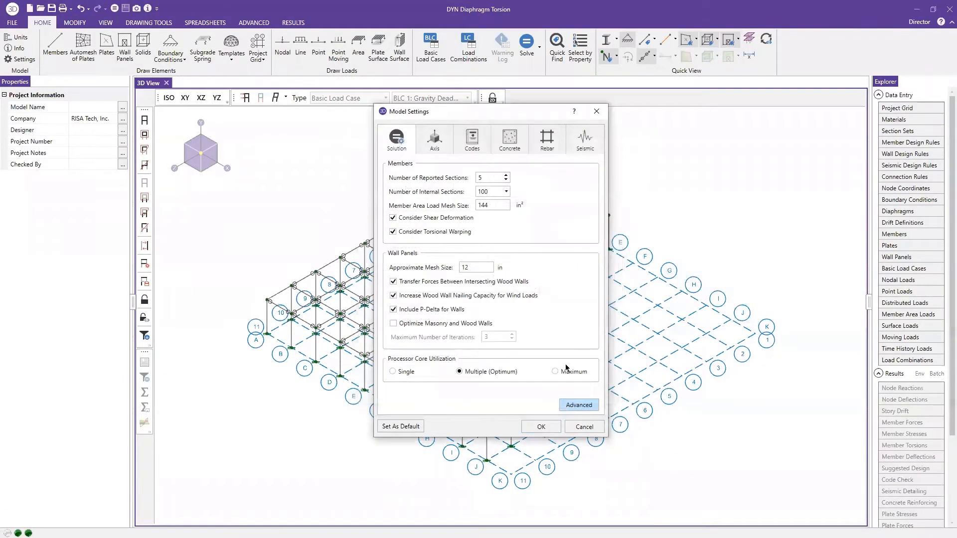
left_click(601, 114)
- Display the loads of load combination LC 1: Lumped Mass DL together with the diaphragm outline in the 3D view
middle_click_drag(533, 283, 557, 262)
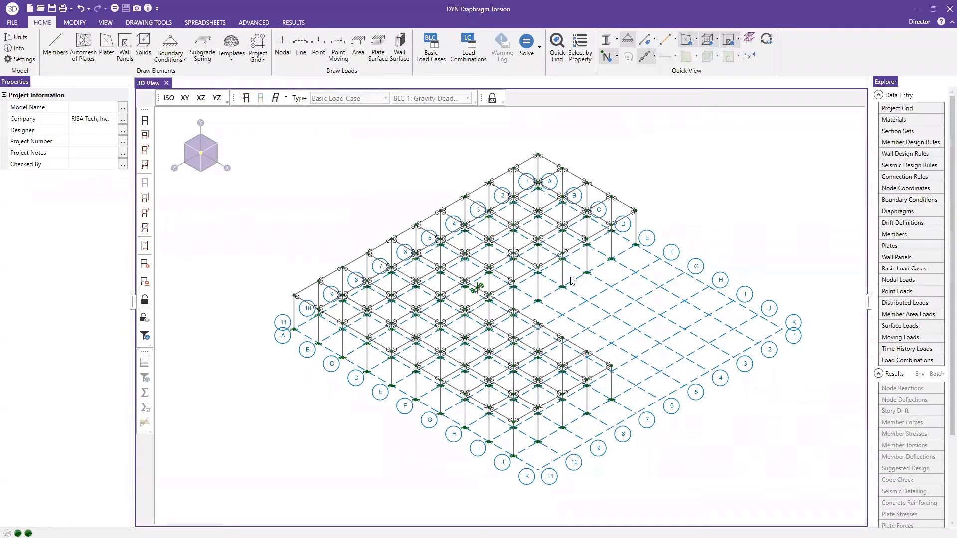
middle_click_drag(415, 167, 405, 171)
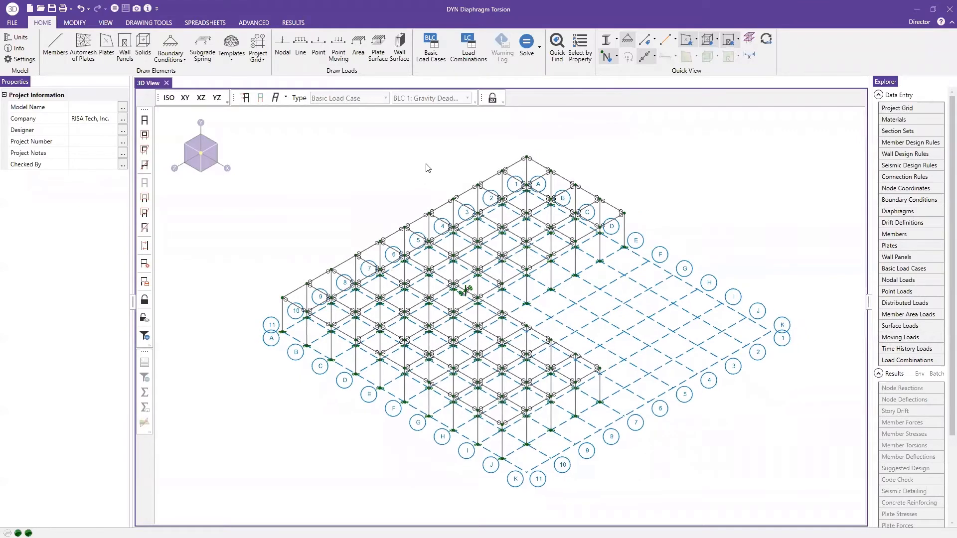
scroll(438, 169, "up", 1)
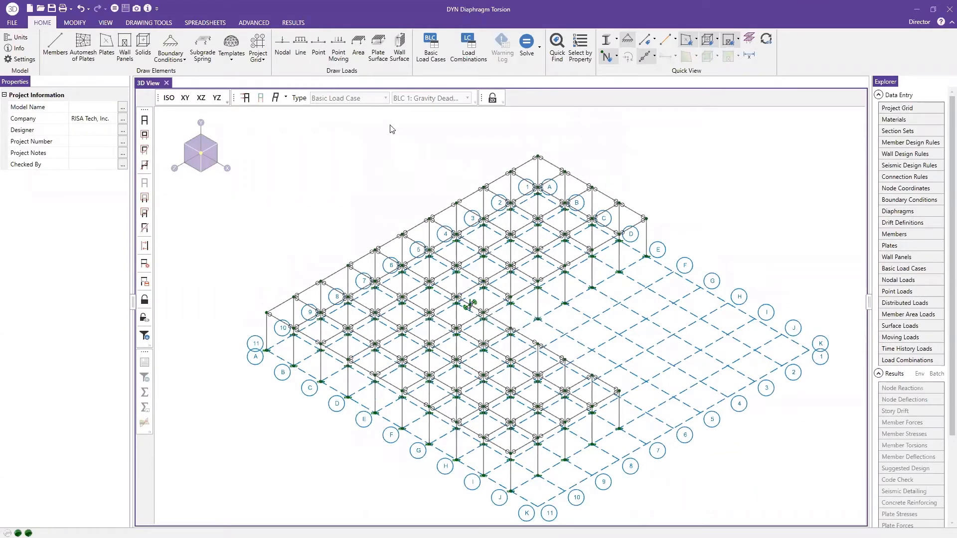
left_click(246, 98)
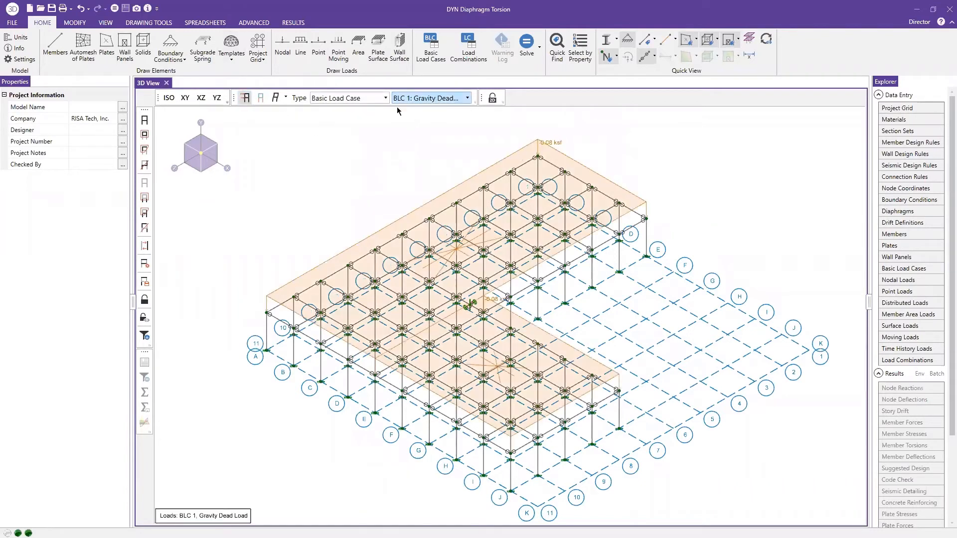
left_click(379, 98)
left_click(363, 123)
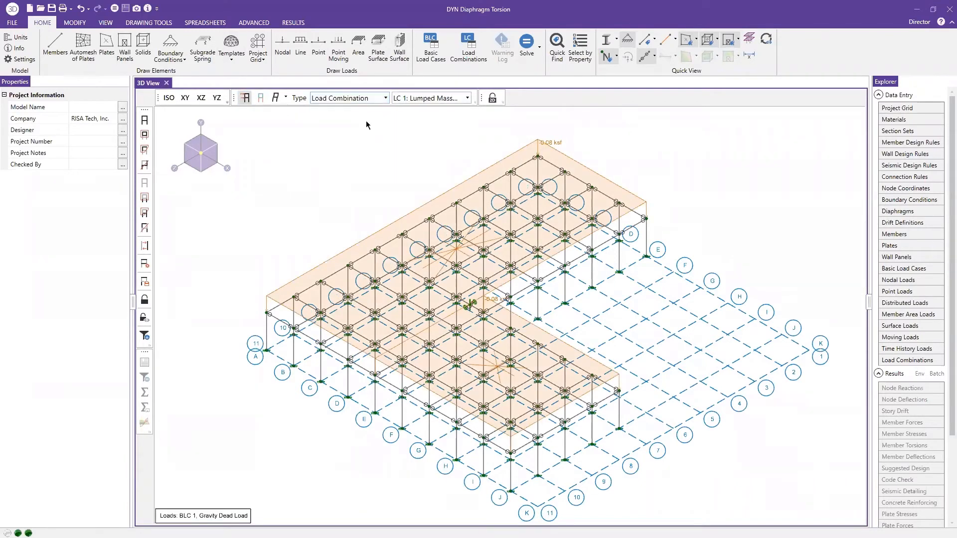
left_click(444, 99)
left_click(446, 112)
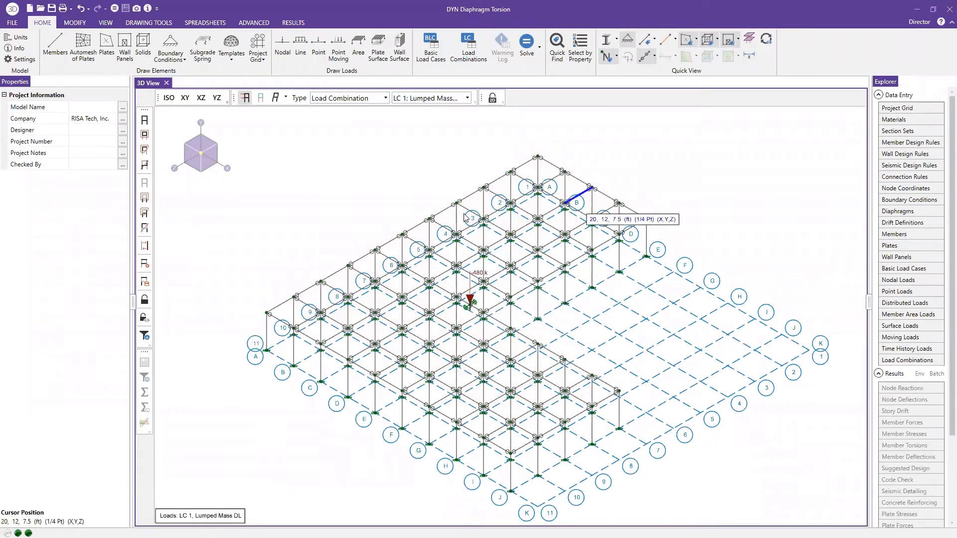
left_click(746, 42)
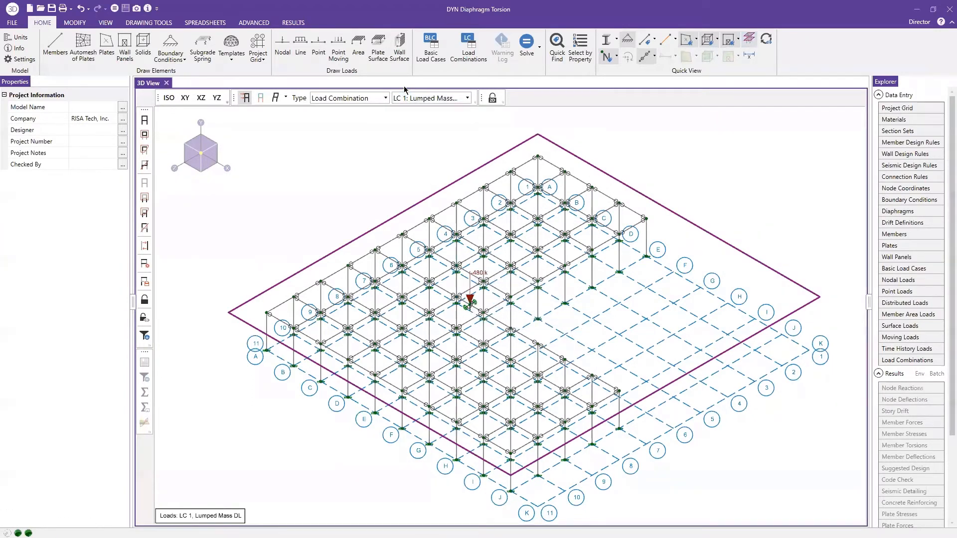
- Compare the displayed loads of LC 1: Lumped Mass DL and LC 2: Gravity Dead Load, leaving LC 2 shown
left_click(423, 99)
left_click(426, 124)
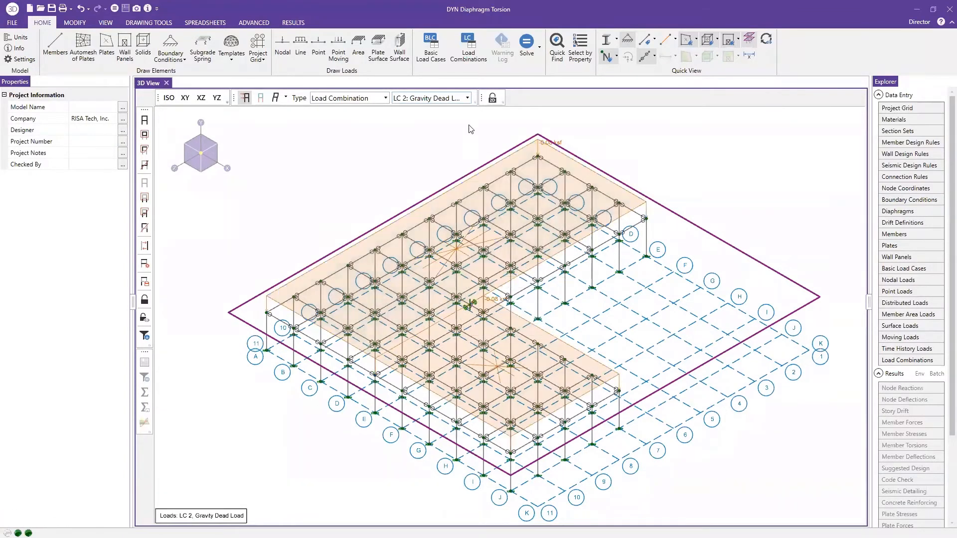
left_click(448, 98)
left_click(398, 108)
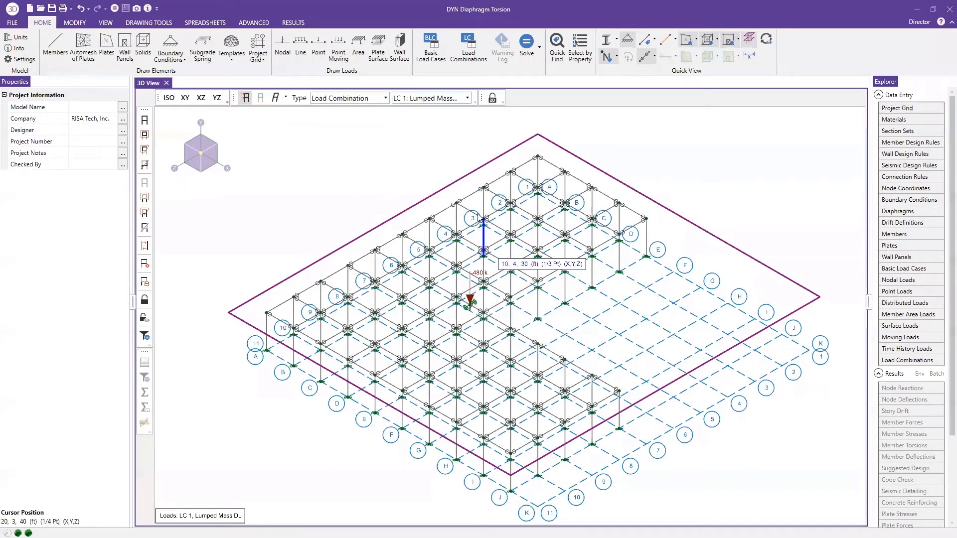
left_click(436, 98)
left_click(440, 124)
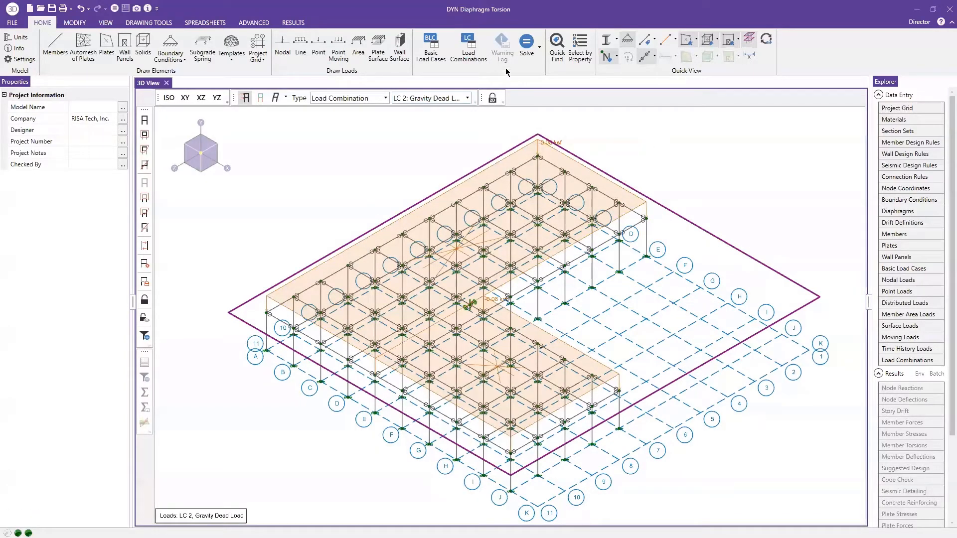
- Run the dynamics solution for 3 modes with 1: Lumped Mass DL as mass and CQC response spectra analysis in X, Y and Z
left_click(532, 59)
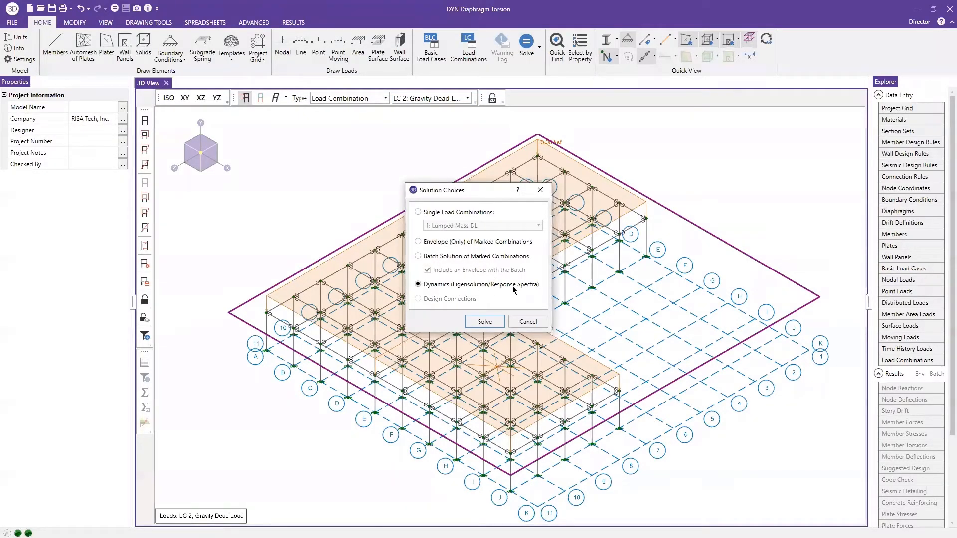
left_click(484, 322)
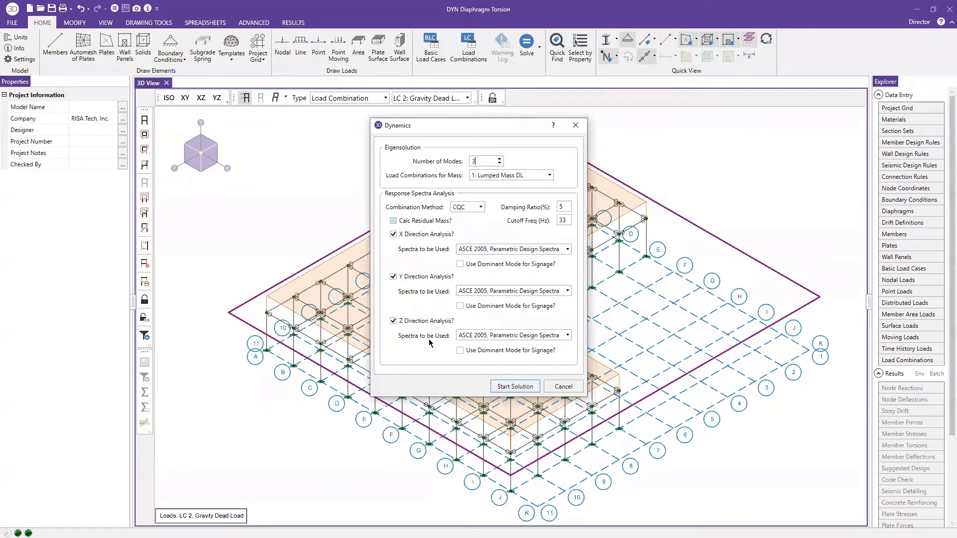
left_click(514, 387)
left_click(520, 290)
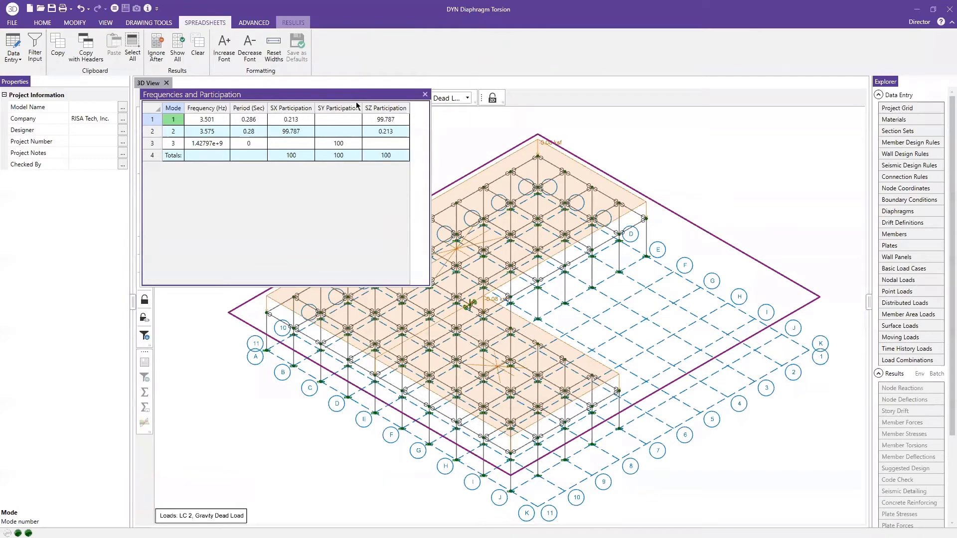
- Check the participation of modes 1 and 2, and dock the Frequencies and Participation results beside the 3D view
left_click_drag(356, 94, 714, 258)
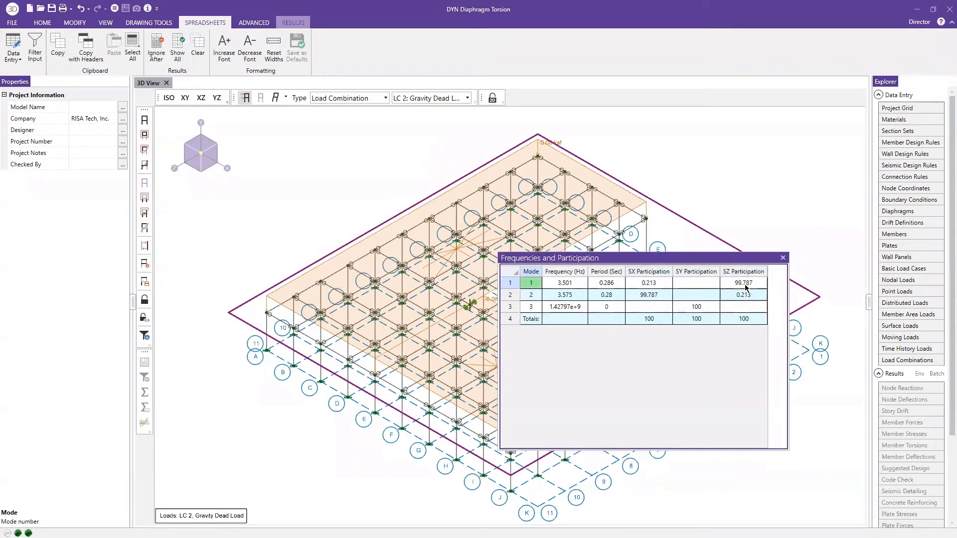
left_click(635, 295)
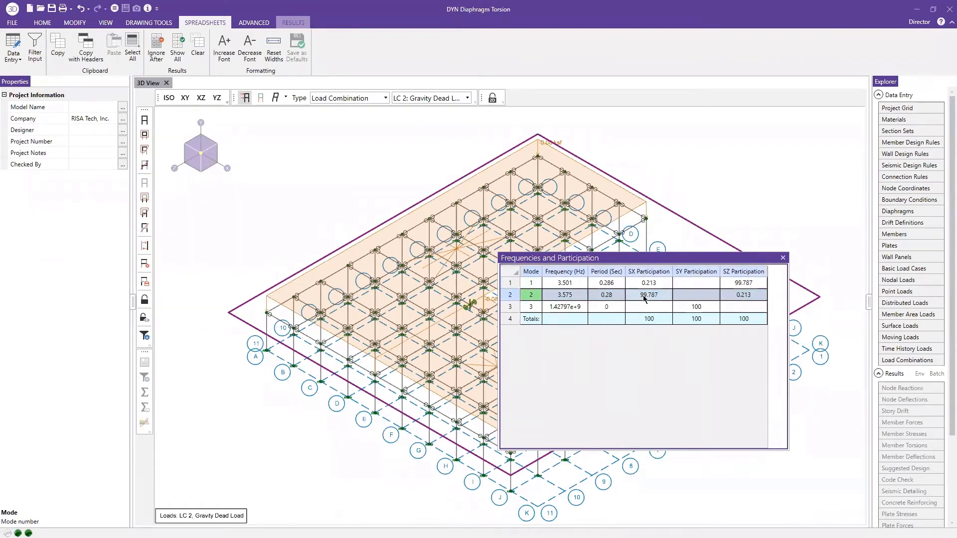
left_click(513, 284)
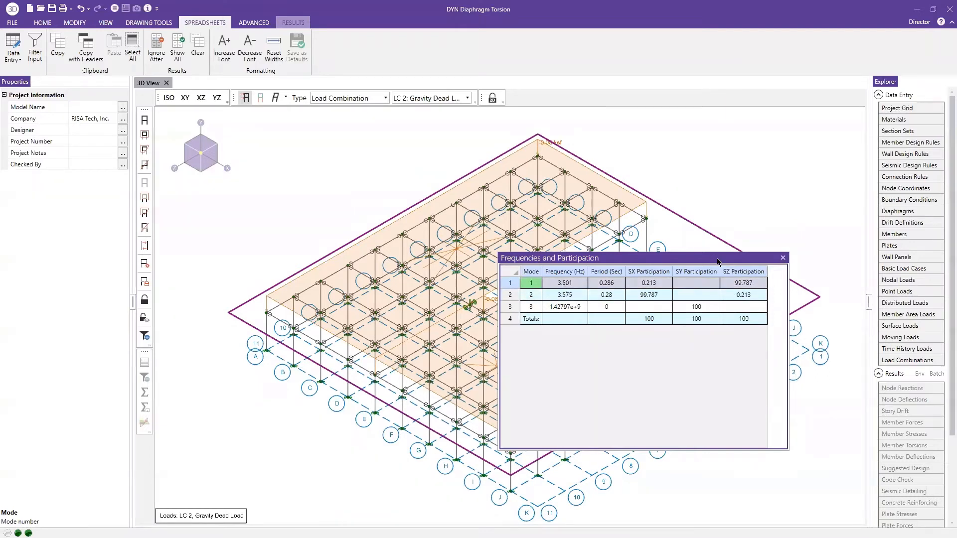
left_click_drag(717, 261, 753, 235)
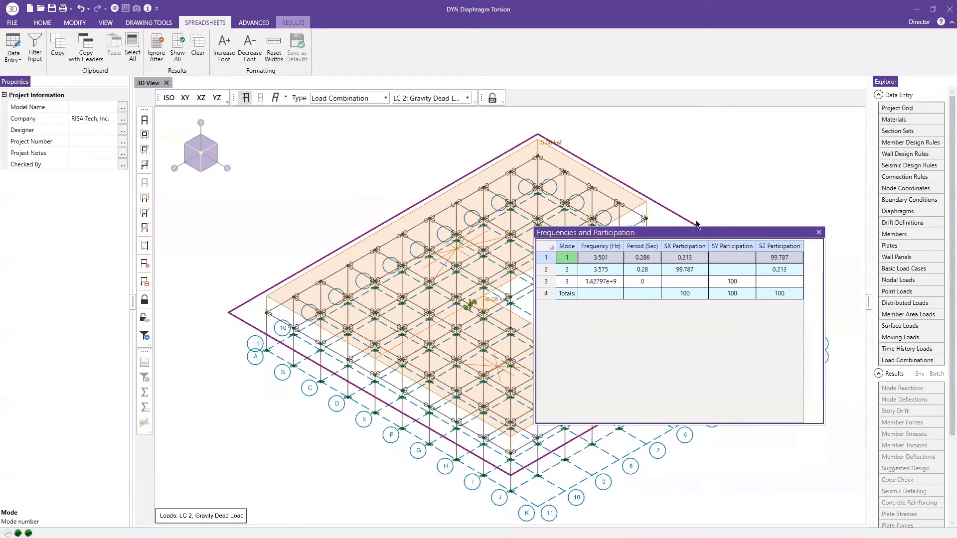
left_click_drag(725, 238, 702, 222)
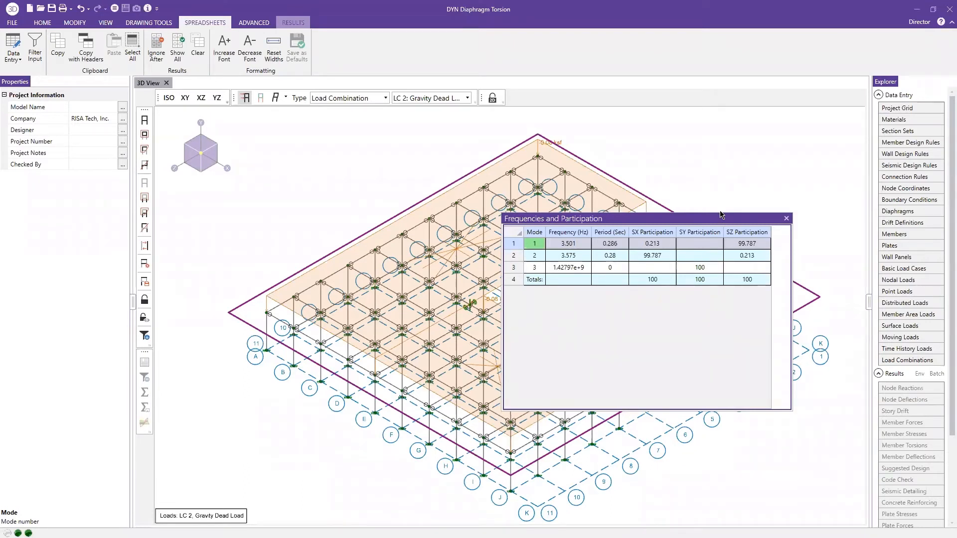
left_click_drag(721, 215, 718, 301)
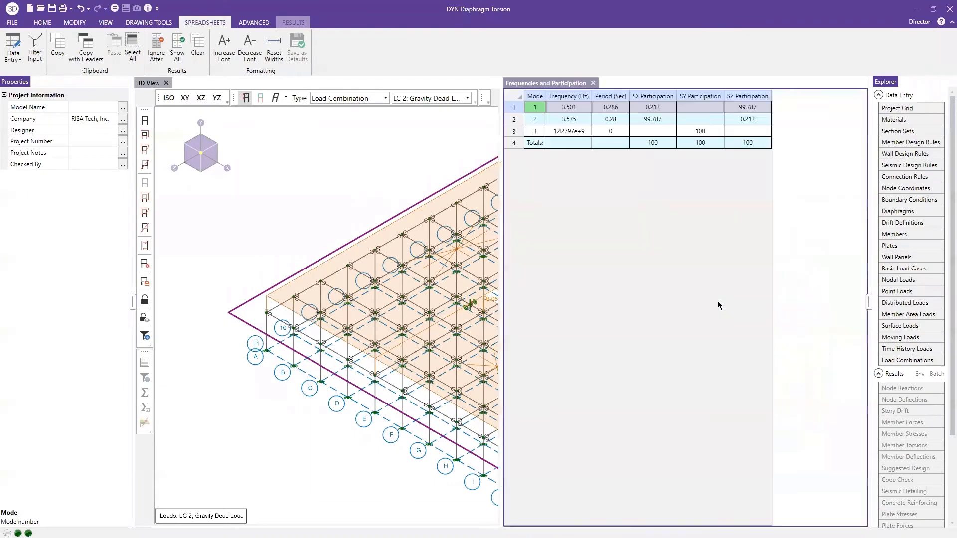
scroll(335, 297, "down", 3)
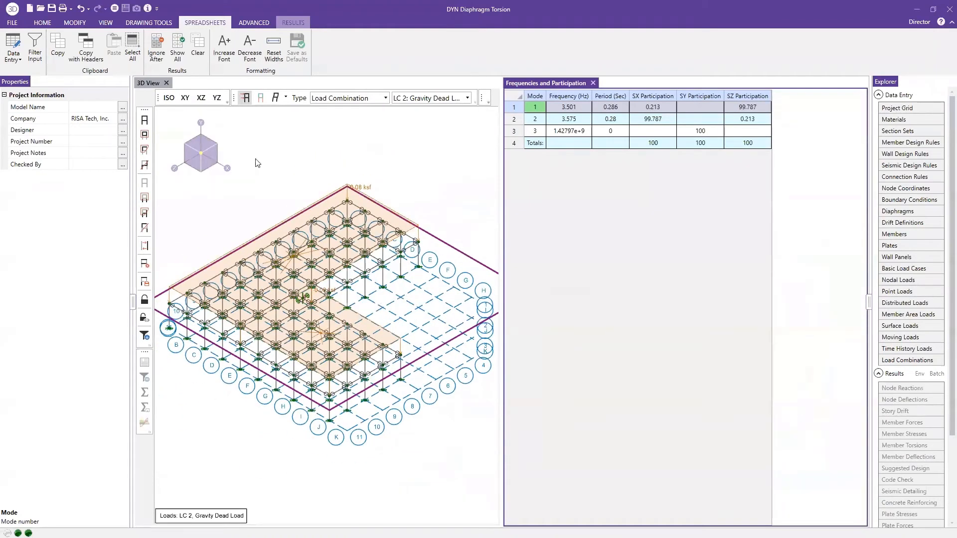
- Animate the mode shape of Mode 1, keeping the animation settings open
left_click(107, 23)
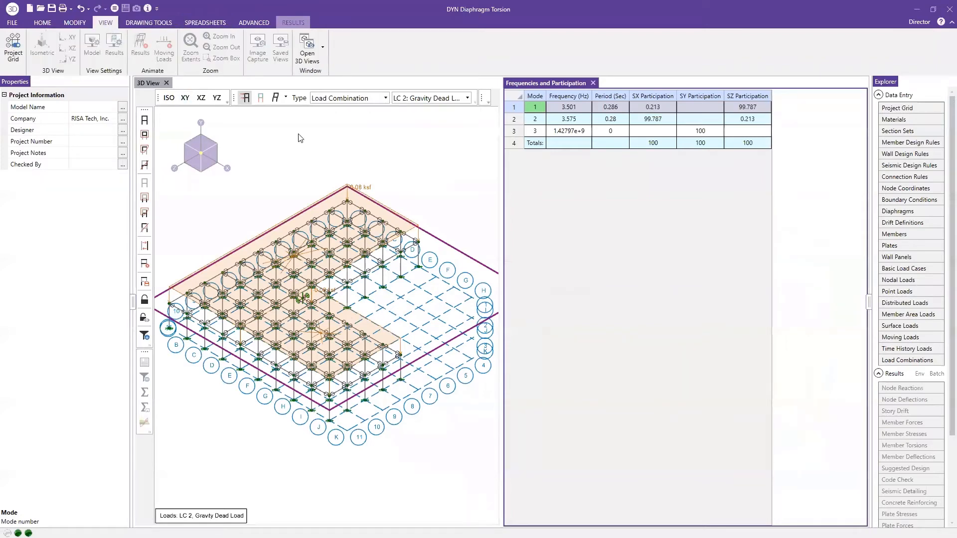
left_click(437, 188)
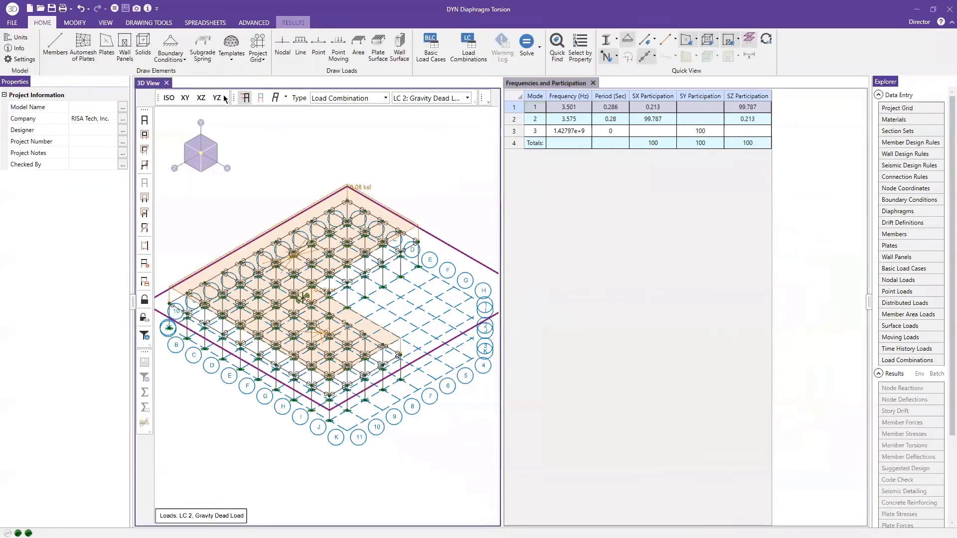
left_click(106, 23)
left_click(141, 55)
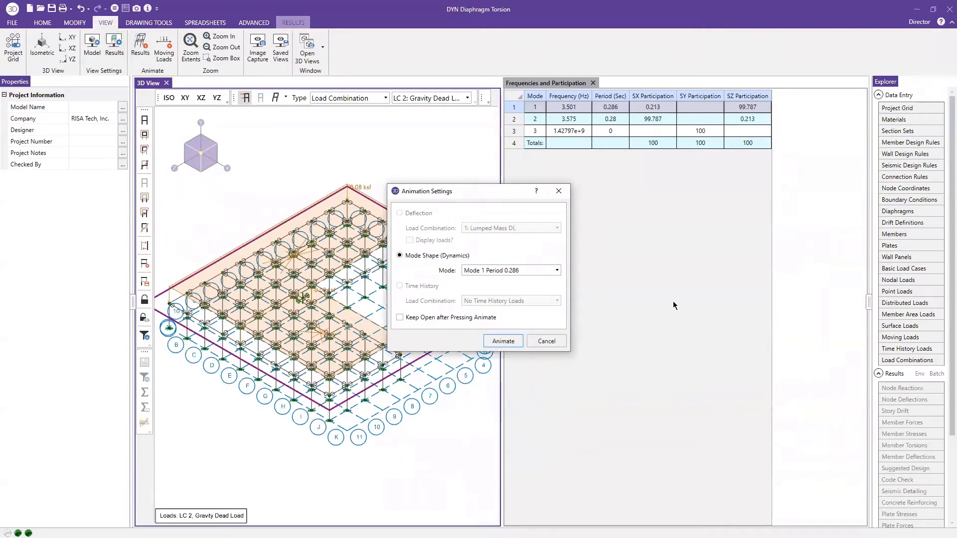
left_click_drag(460, 194, 674, 306)
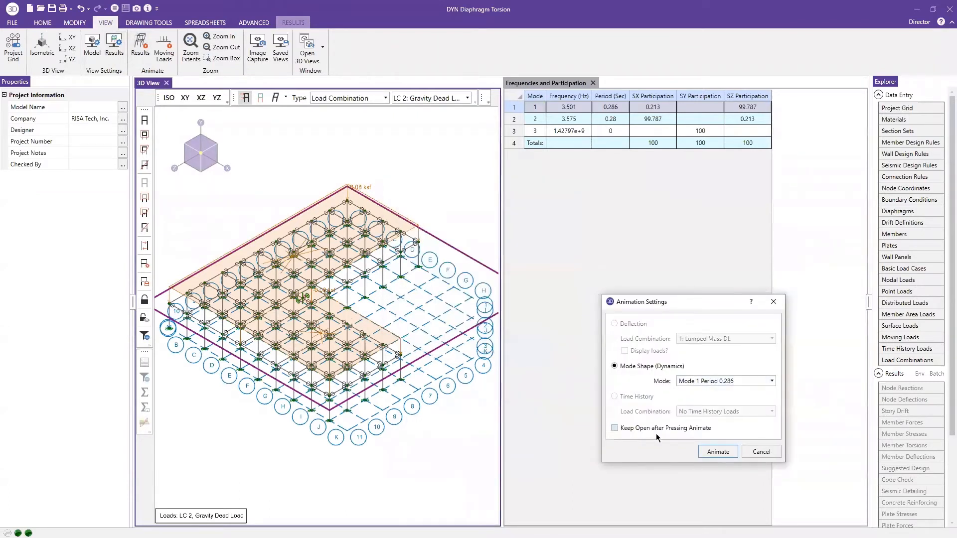
left_click(615, 428)
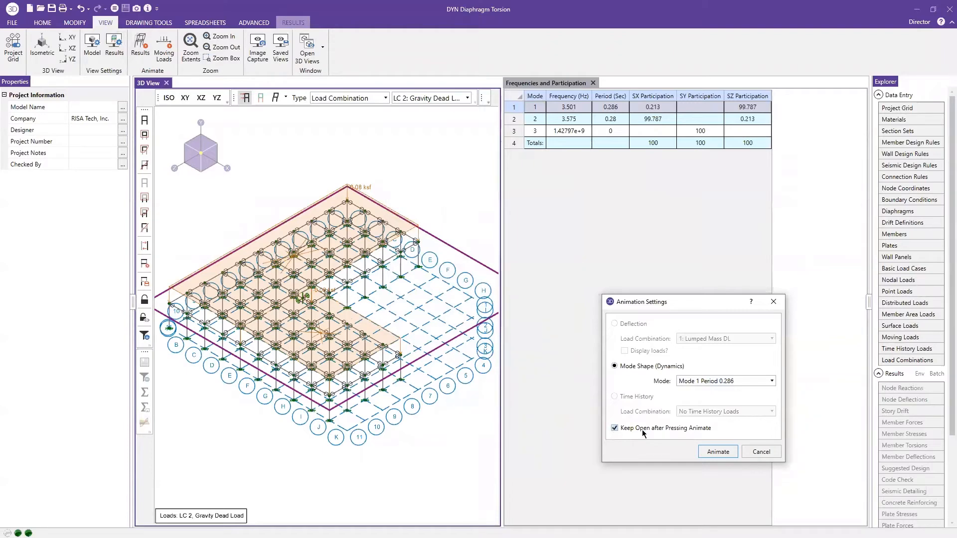
left_click(717, 453)
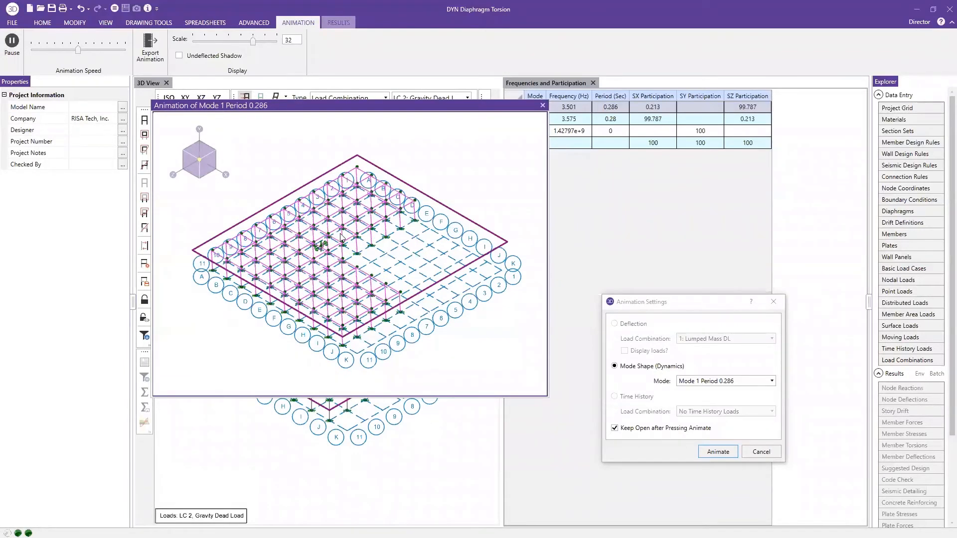
- Animate the mode shape of Mode 2 alongside the Mode 1 animation
left_click(737, 381)
left_click(718, 399)
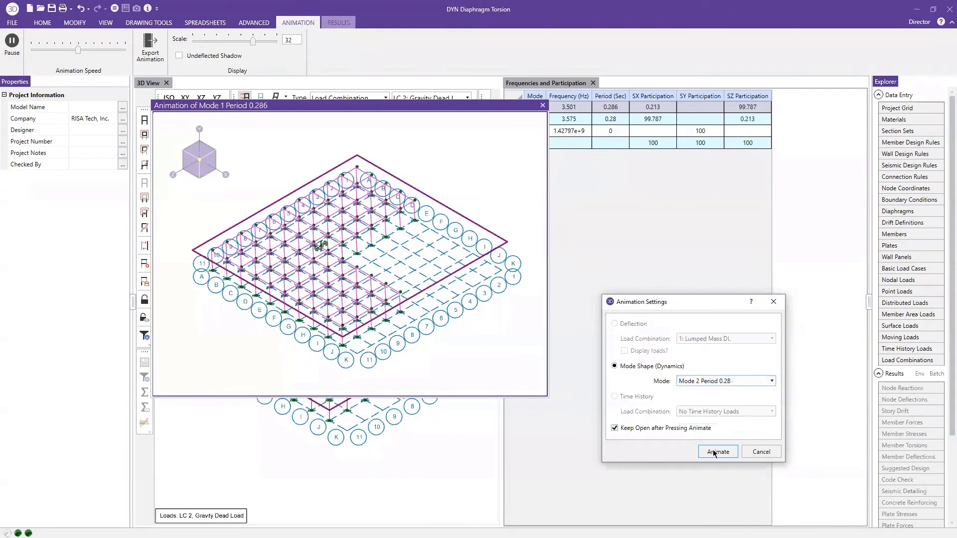
left_click(716, 452)
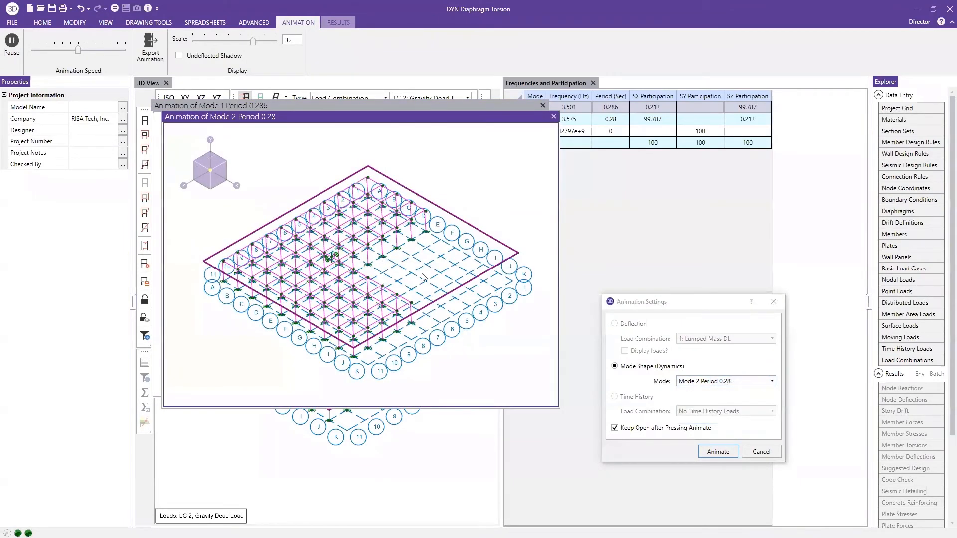
- Close both mode shape animations, the animation settings and the Frequencies and Participation results
left_click(553, 117)
left_click(543, 105)
left_click(773, 302)
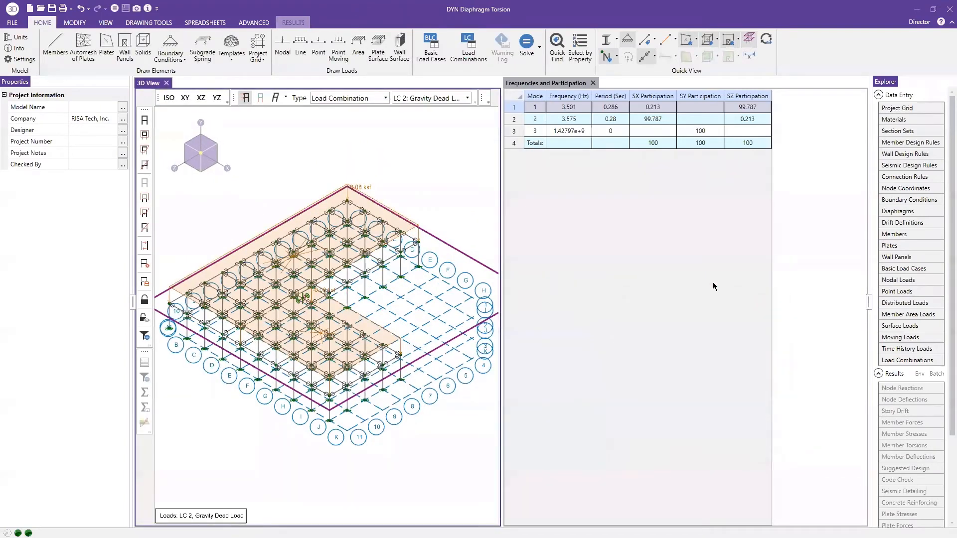
left_click(592, 82)
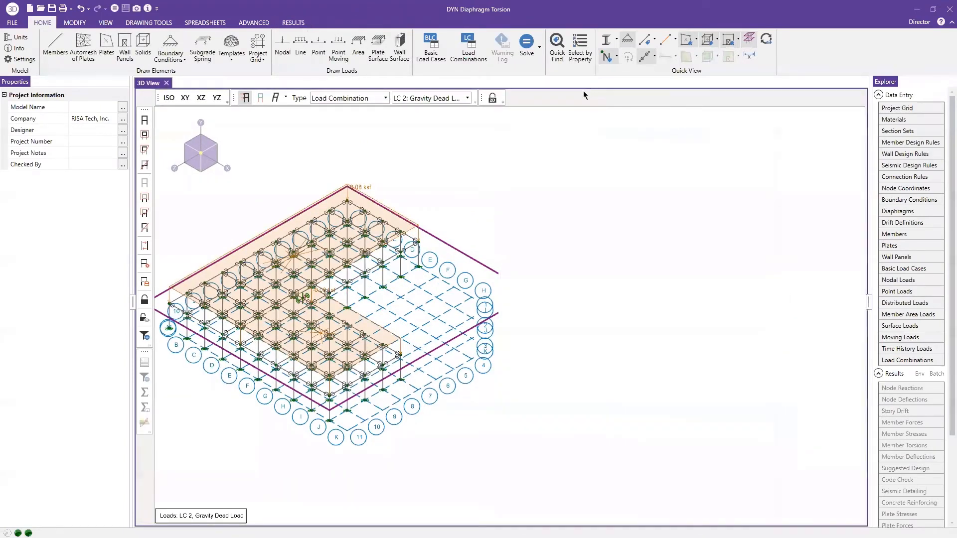
- Rerun the dynamics solution for 6 modes with 2: Gravity Dead Load as mass, allowing the current results to be cleared
left_click(527, 44)
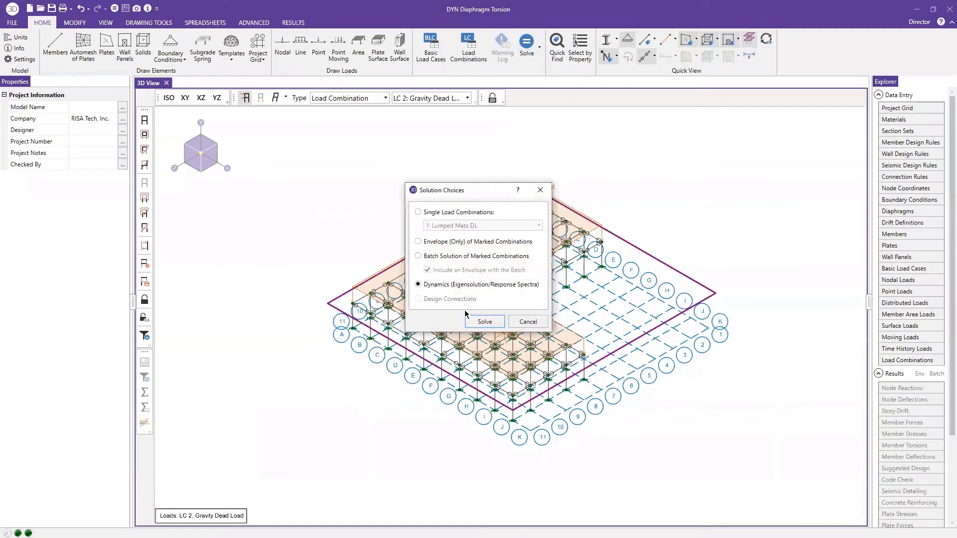
left_click(479, 322)
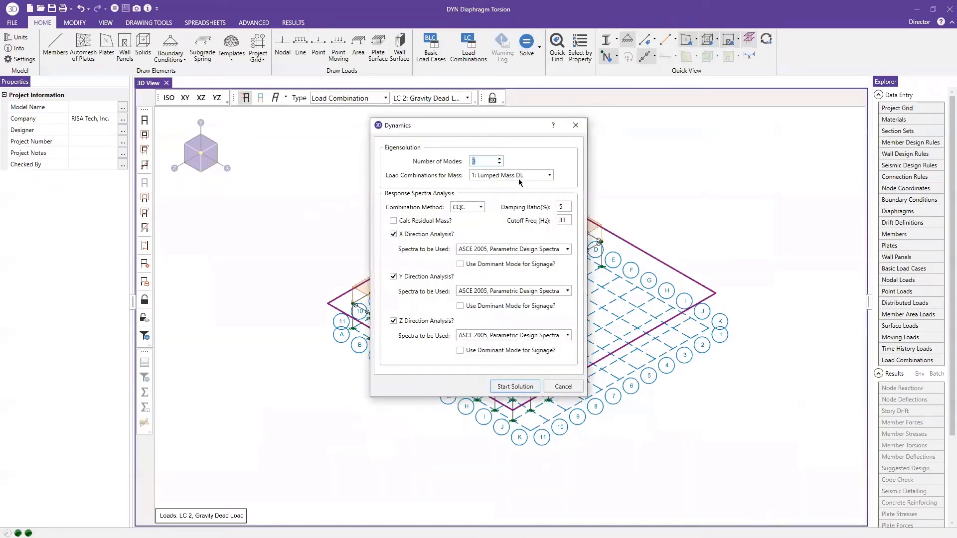
left_click(500, 159)
left_click(537, 177)
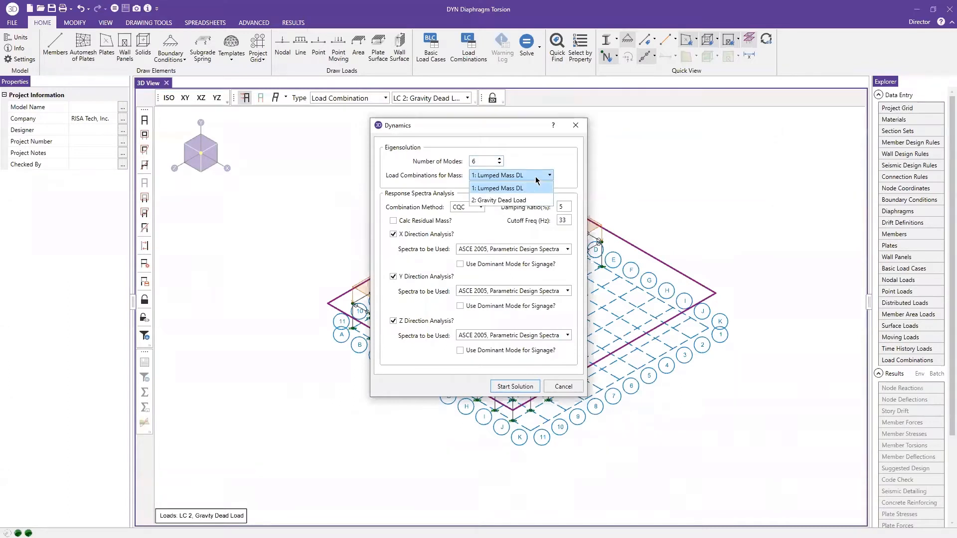
left_click(510, 201)
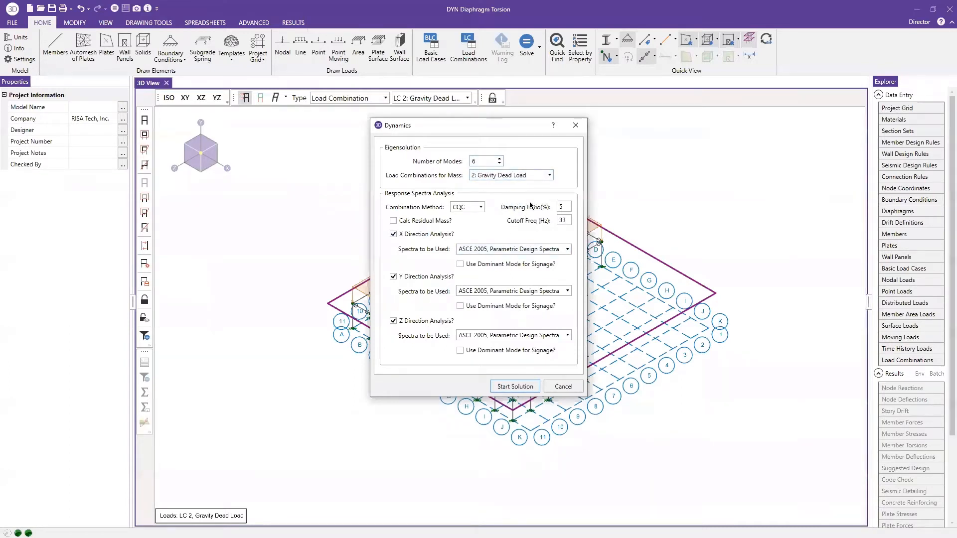
left_click(519, 387)
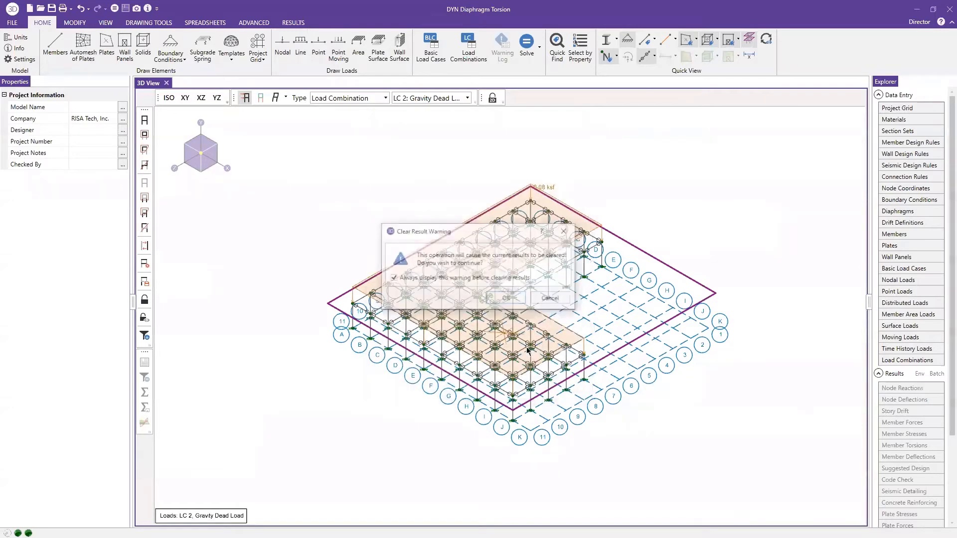
left_click(513, 299)
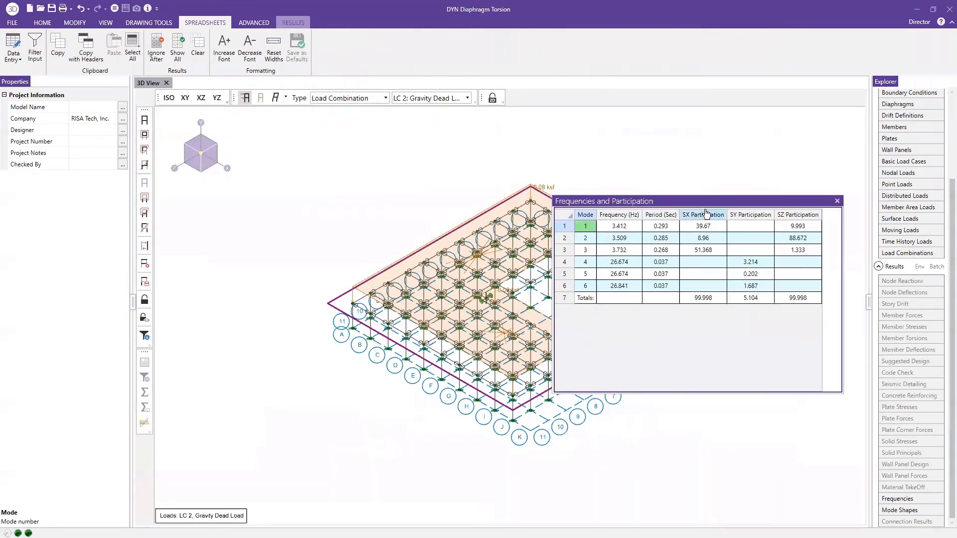
- Compare the SX participation of modes 1 and 3 in the Frequencies and Participation results
left_click(706, 251)
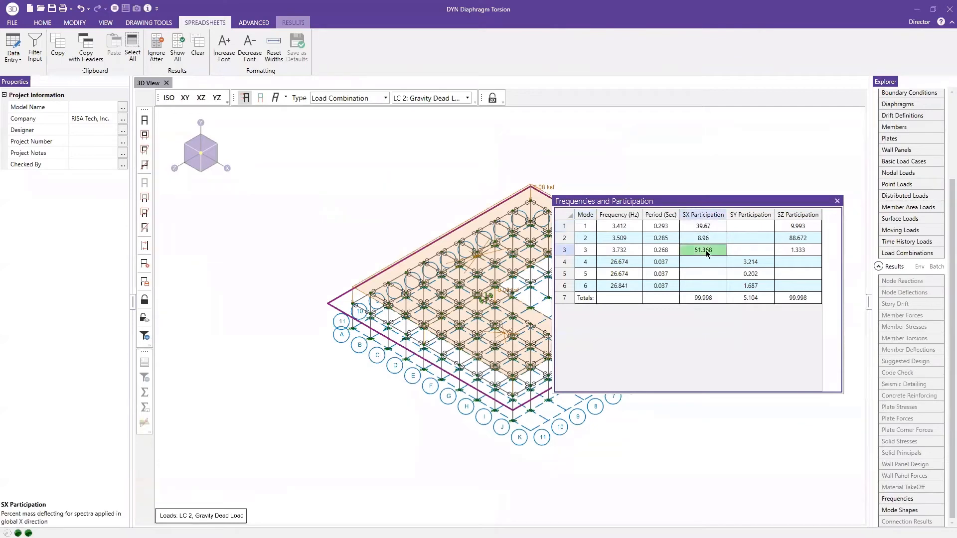
left_click(706, 228)
left_click(704, 252)
left_click(704, 227)
left_click(704, 251)
left_click(705, 228)
left_click(706, 251)
left_click(707, 227)
left_click(707, 252)
left_click(707, 227)
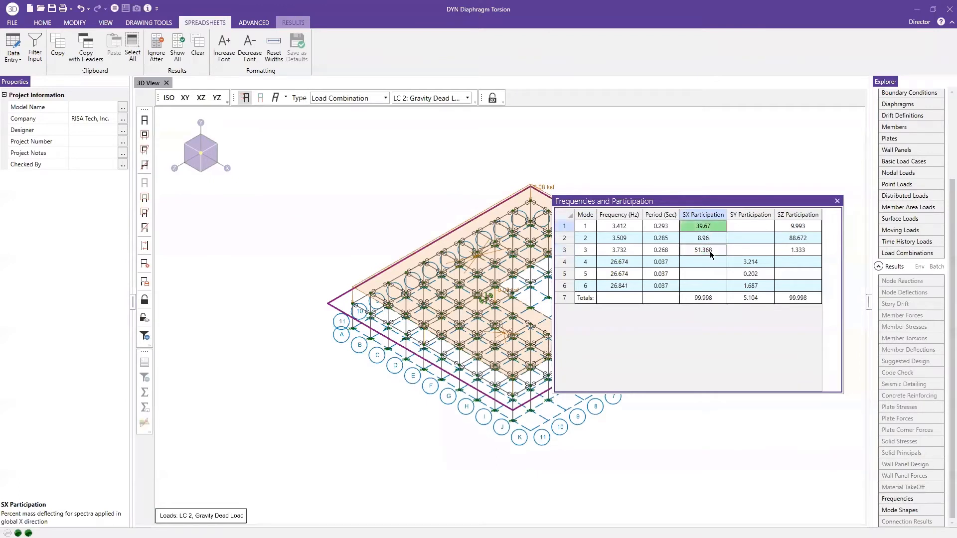
left_click(710, 252)
left_click(709, 224)
left_click(707, 253)
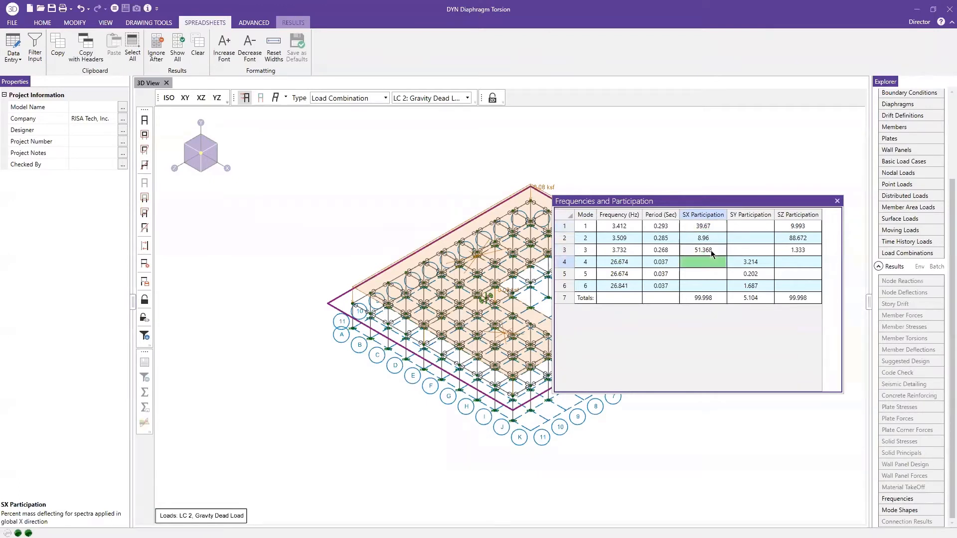
left_click(712, 225)
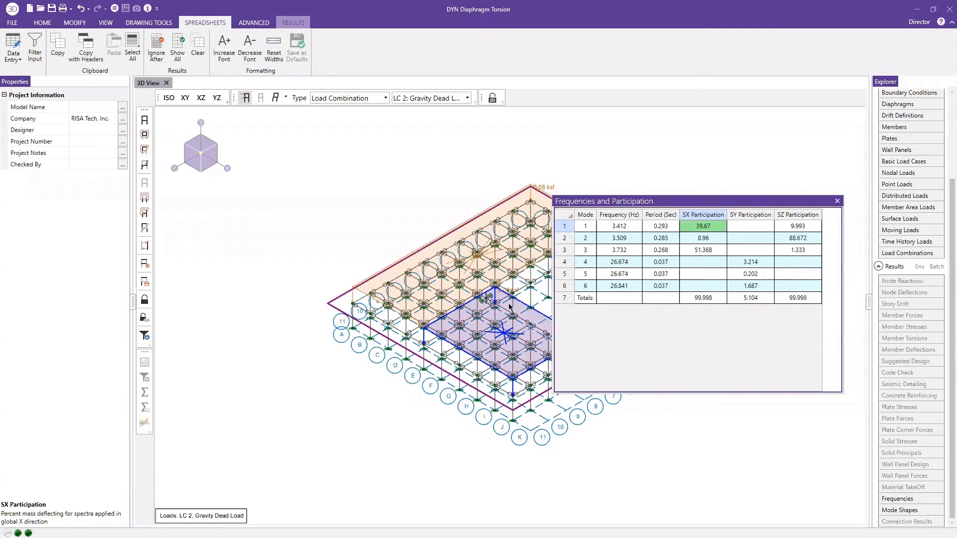
- Dock the Frequencies and Participation results beside the 3D view and animate Mode 1, keeping the animation settings open
double_click(753, 204)
scroll(323, 297, "down", 2)
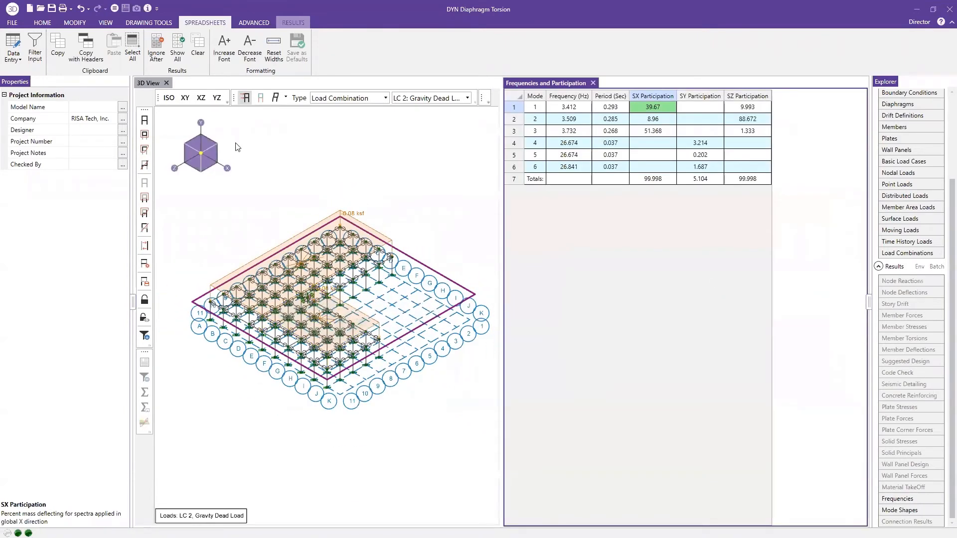
left_click(105, 22)
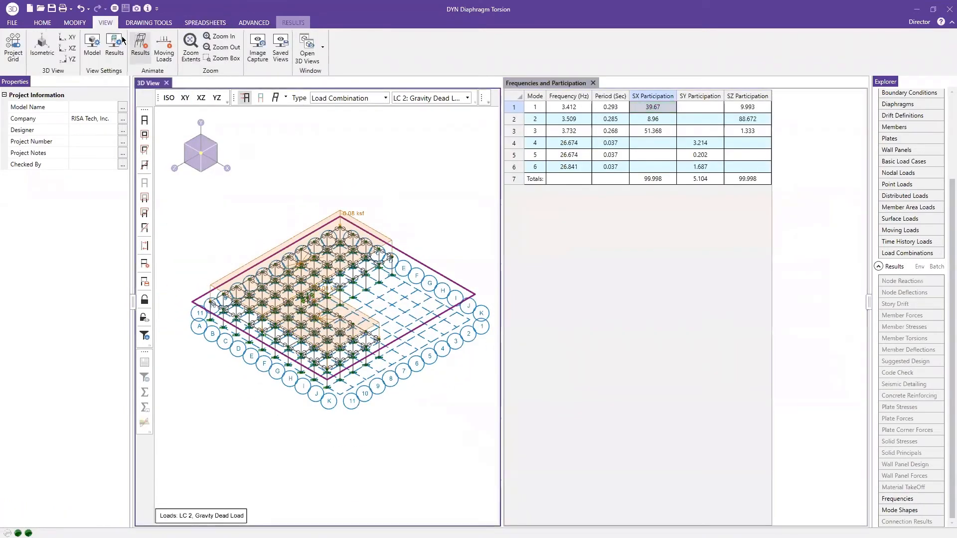
left_click(140, 50)
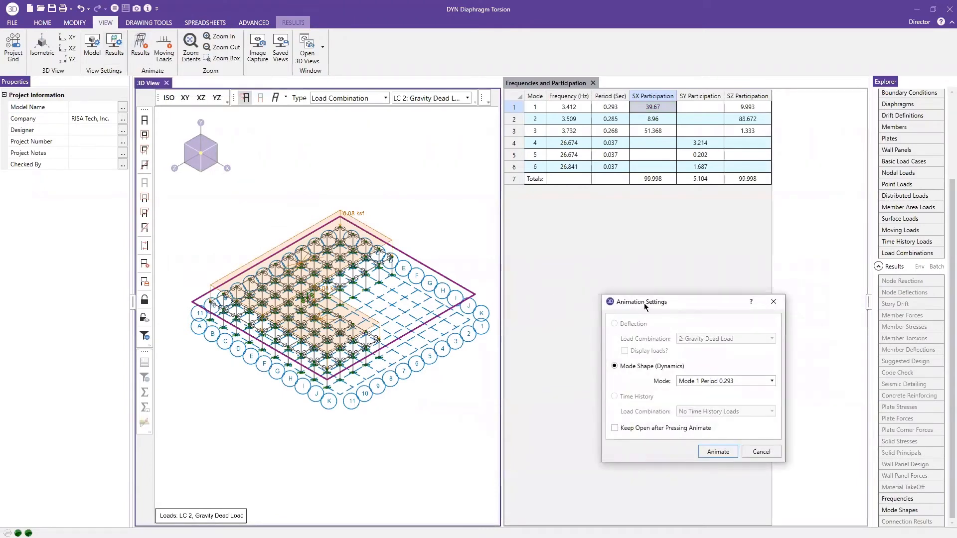
left_click_drag(648, 303, 658, 294)
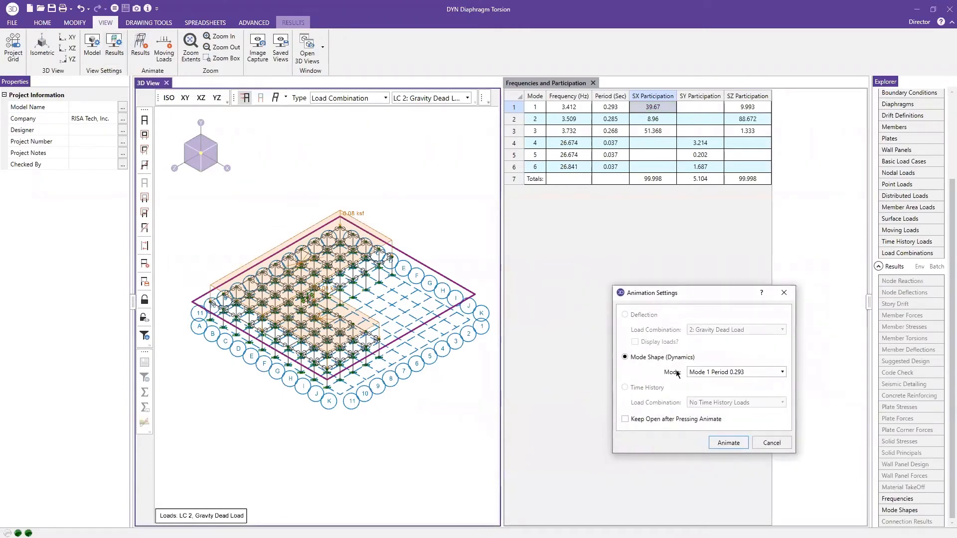
left_click(665, 419)
left_click(728, 444)
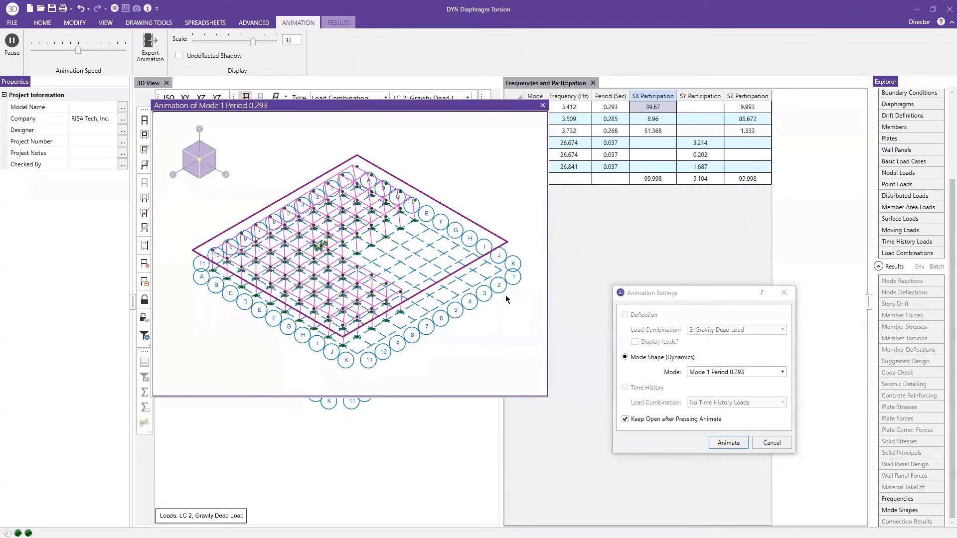
- Animate the mode shapes of Mode 2 and Mode 3 for the gravity dead load mass
left_click(723, 373)
left_click(723, 398)
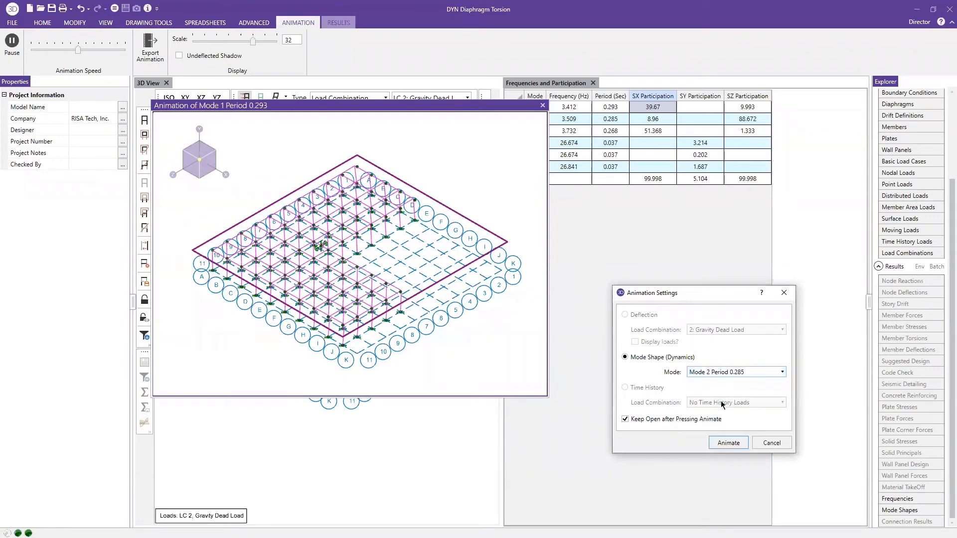
left_click(729, 442)
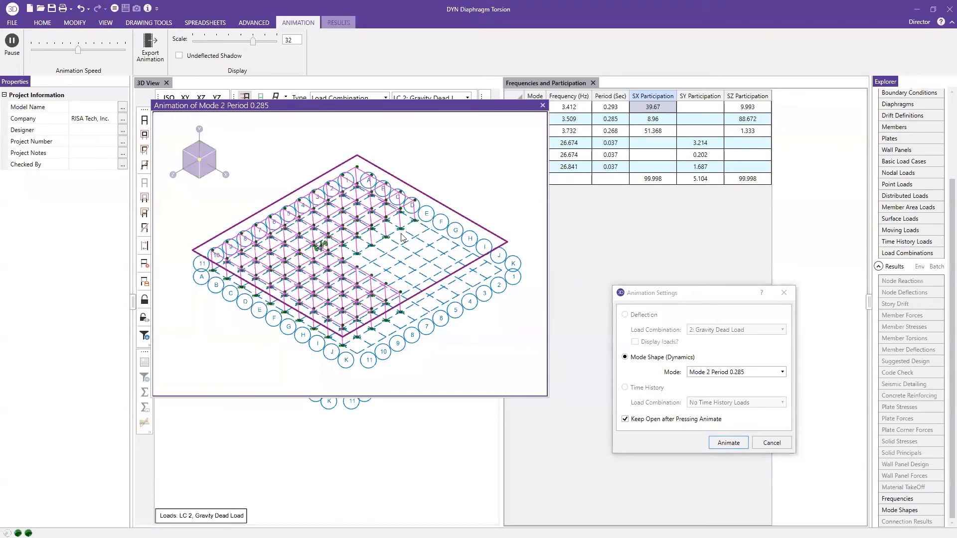
left_click(723, 372)
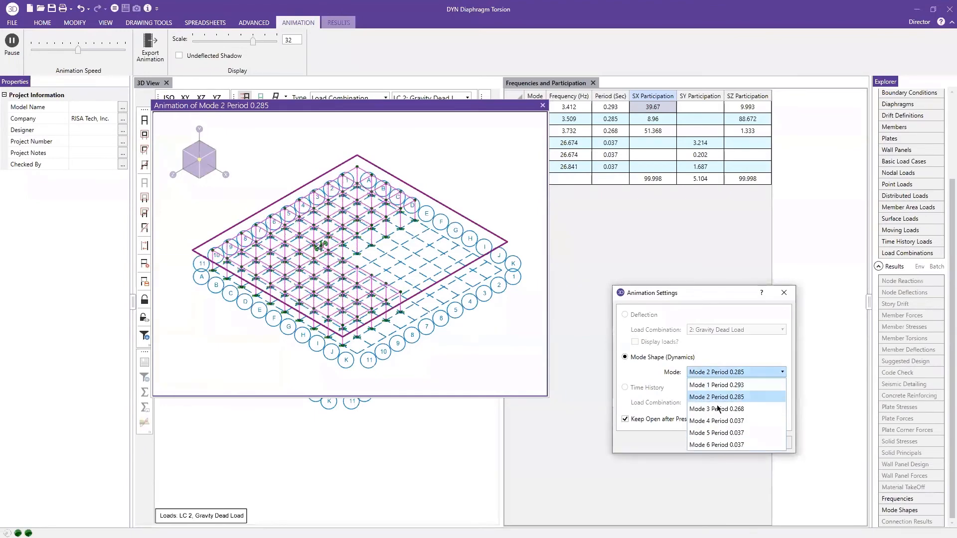
left_click(724, 407)
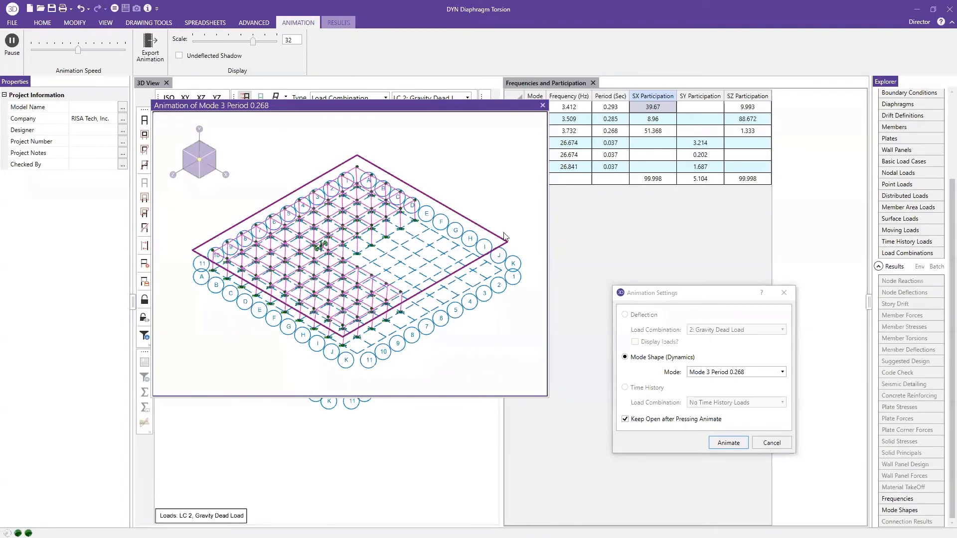
- Close the mode shape animations, their settings and the docked Frequencies and Participation results
left_click(543, 105)
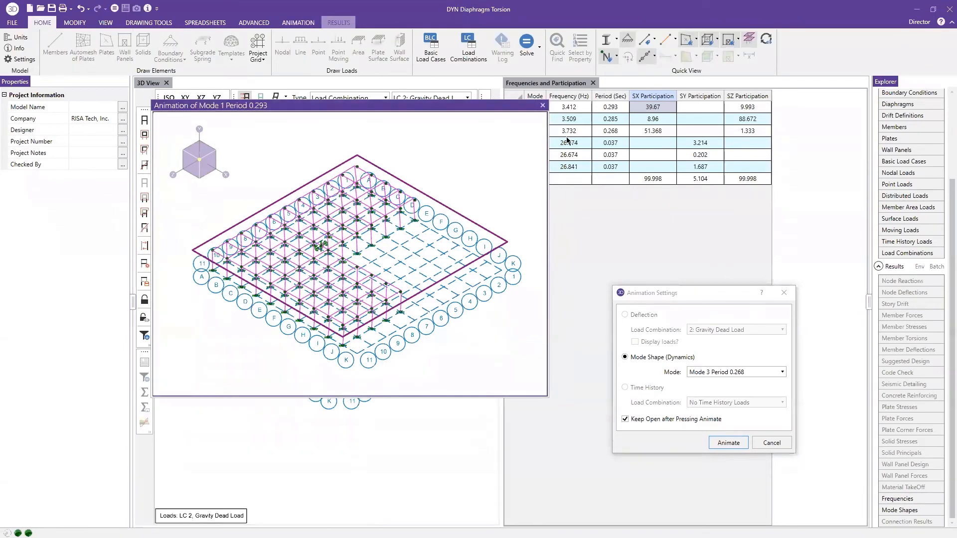
left_click(792, 299)
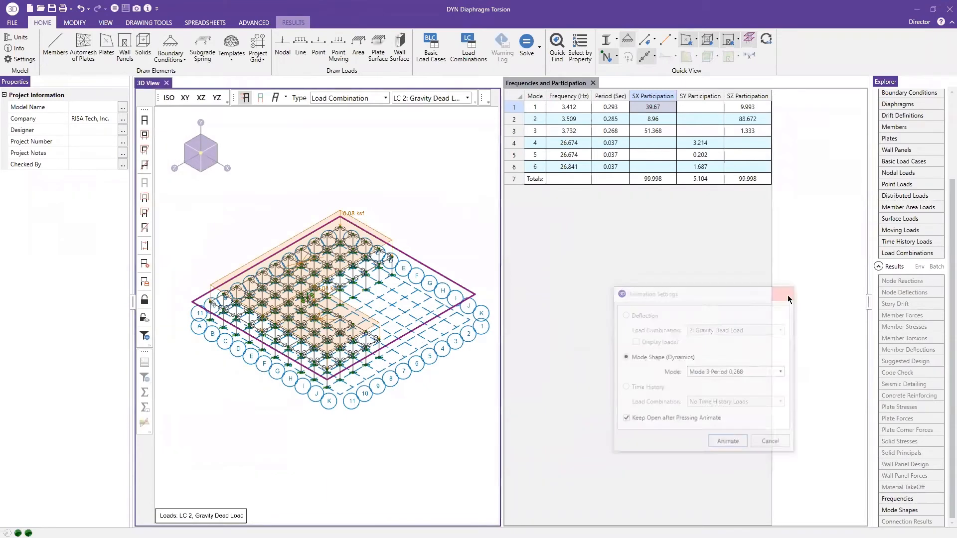
left_click(593, 83)
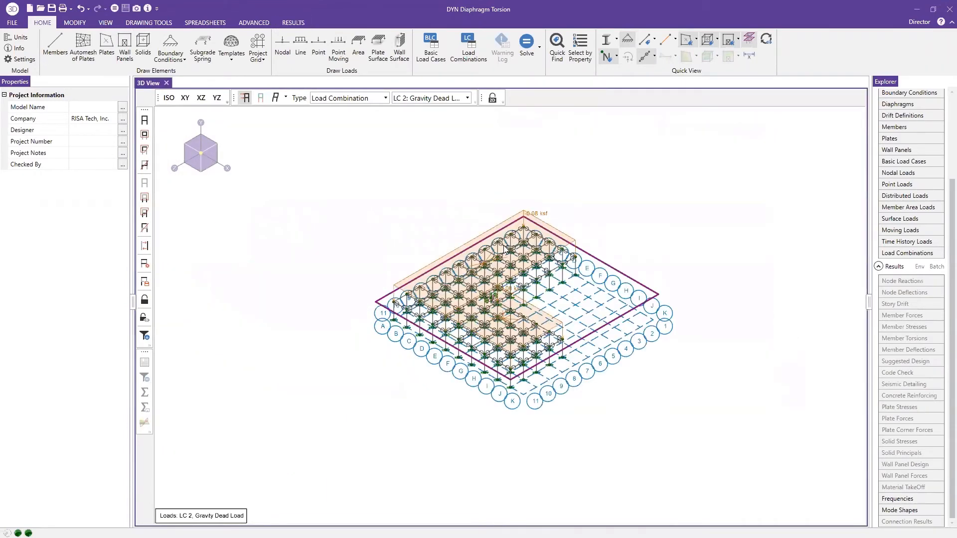
- Open the model RSA Uncoupled.r3d from the Model Files folder without saving changes to DYN Diaphragm Torsion
left_click(40, 8)
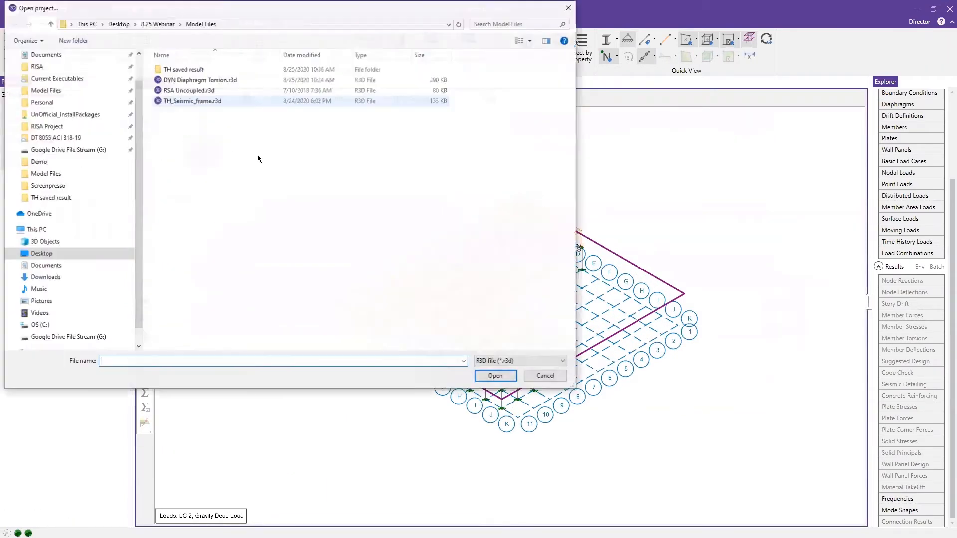
left_click(219, 91)
left_click(496, 376)
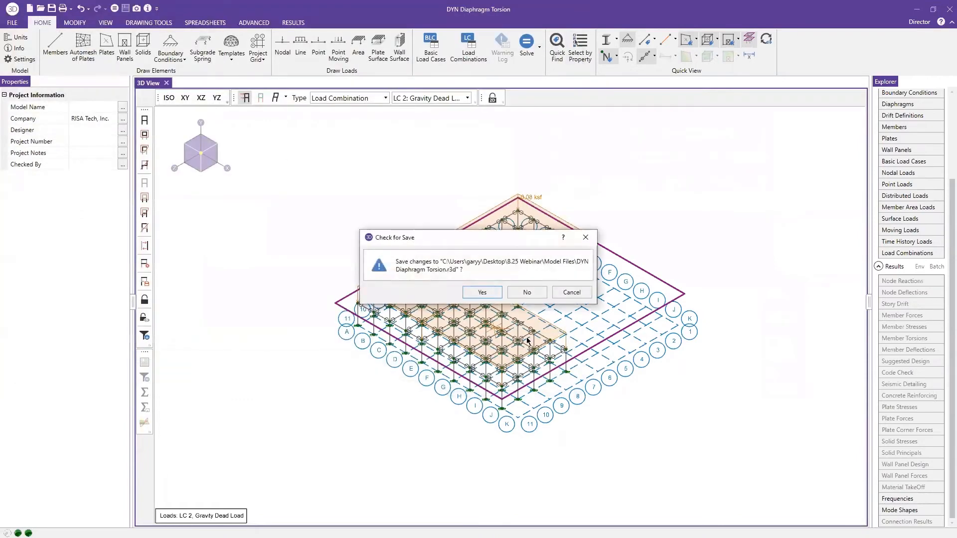
left_click(526, 293)
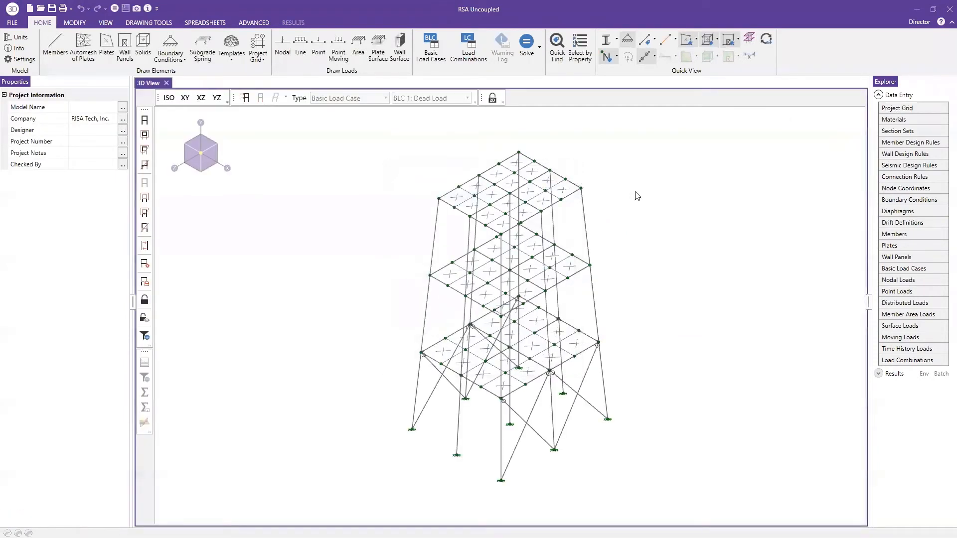
- View the data and graph of ASCE 2016, Parametric Design Spectra from the Response Spectra Library
scroll(644, 247, "up", 1)
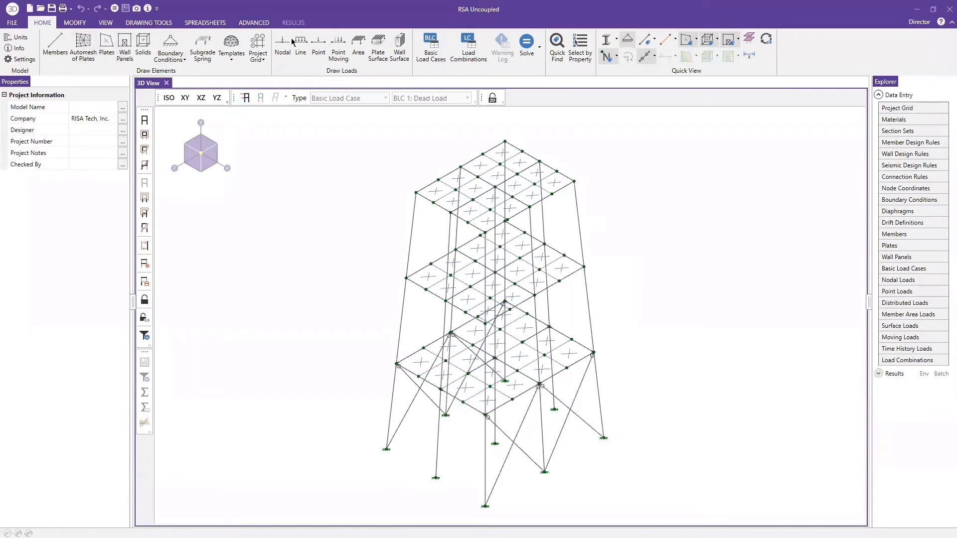
left_click(253, 22)
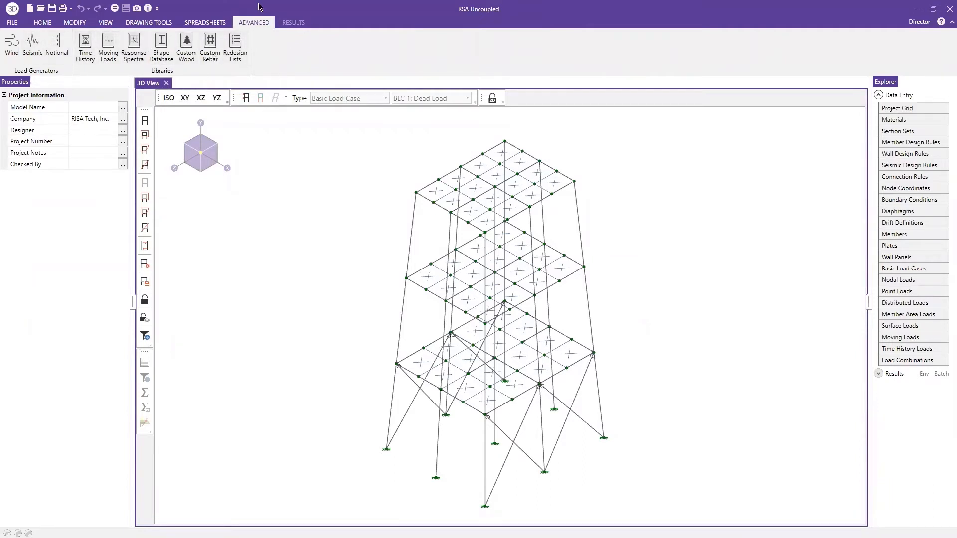
left_click(133, 56)
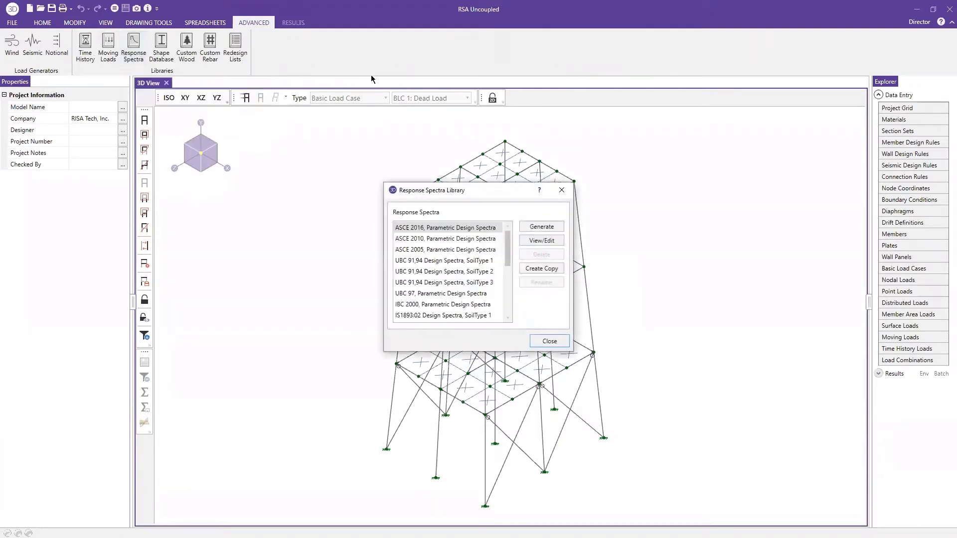
left_click_drag(480, 187, 450, 140)
mouse_move(479, 204)
left_mouse_down()
mouse_move(480, 262)
mouse_move(480, 190)
left_mouse_up()
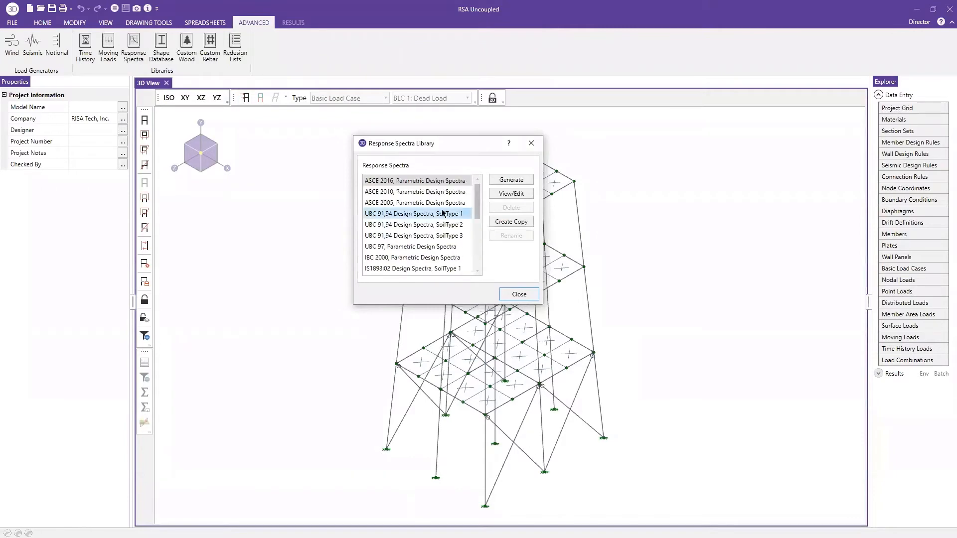
left_click(414, 181)
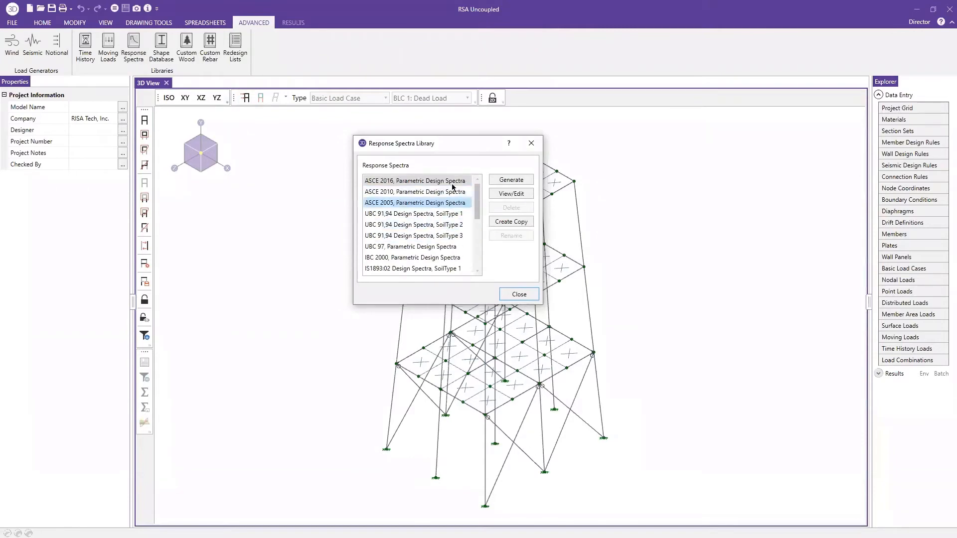
left_click(514, 194)
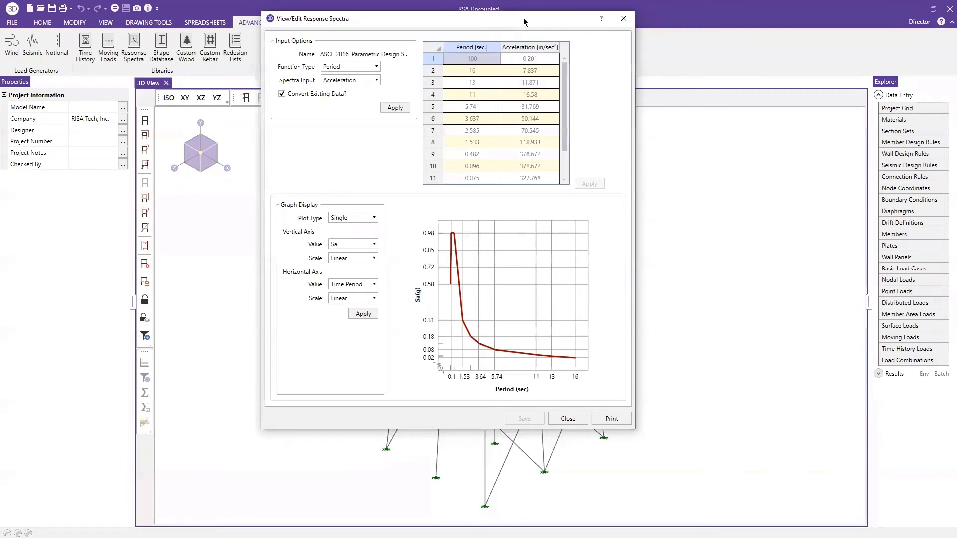
- Close the ASCE 2016 spectra data, view the blank form for generating custom response spectra, and close the Response Spectra Library
left_click_drag(523, 18, 688, 59)
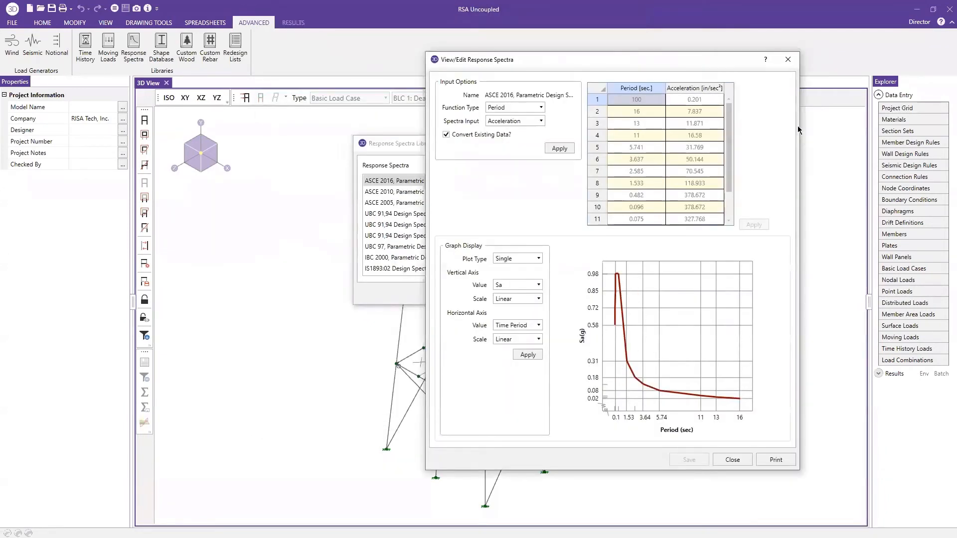
left_click(787, 60)
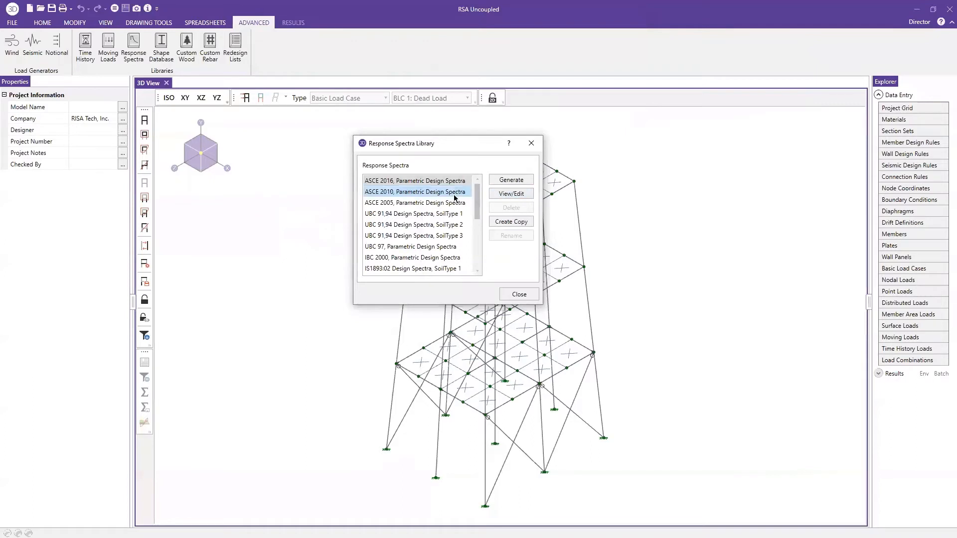
left_click(512, 180)
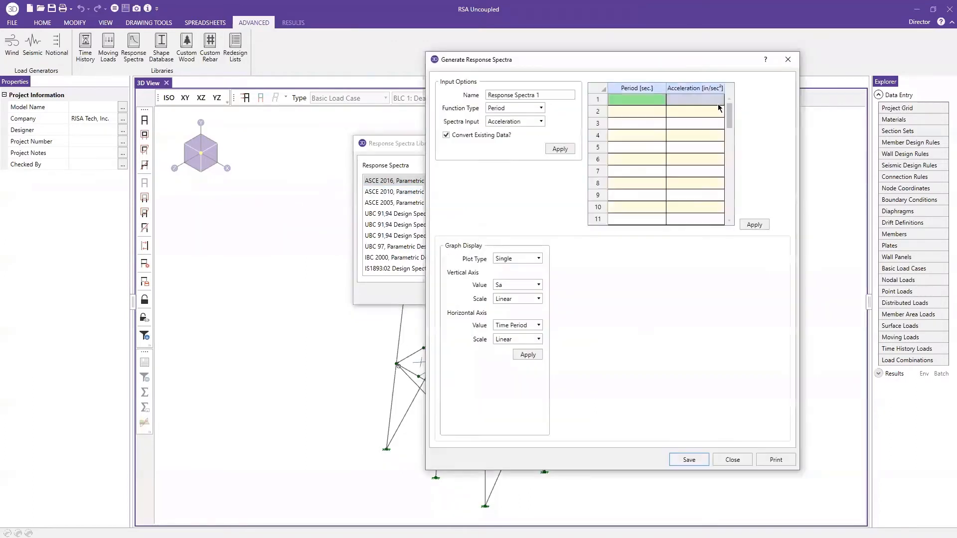
left_click(788, 60)
left_click_drag(473, 151, 569, 196)
mouse_move(576, 249)
left_mouse_down()
mouse_move(578, 316)
mouse_move(582, 236)
left_mouse_up()
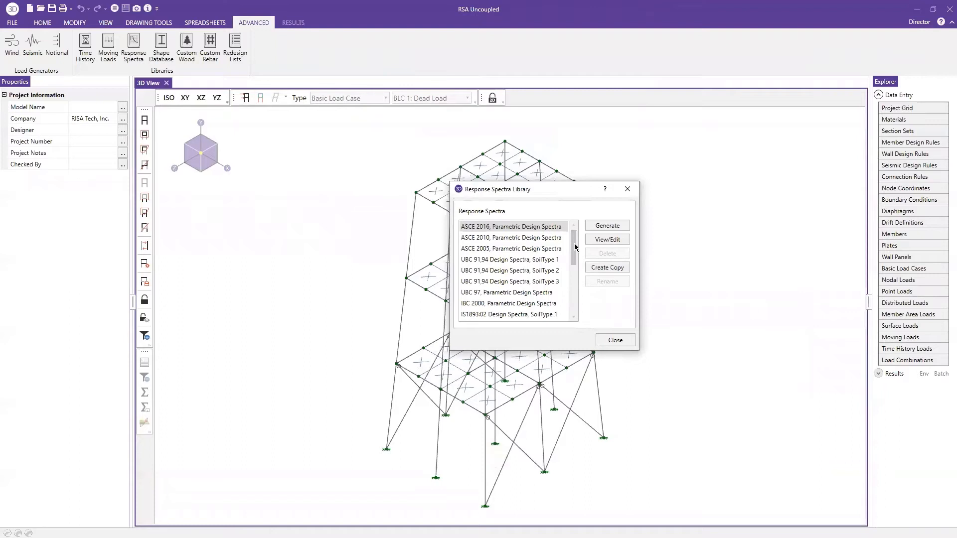
left_click(627, 190)
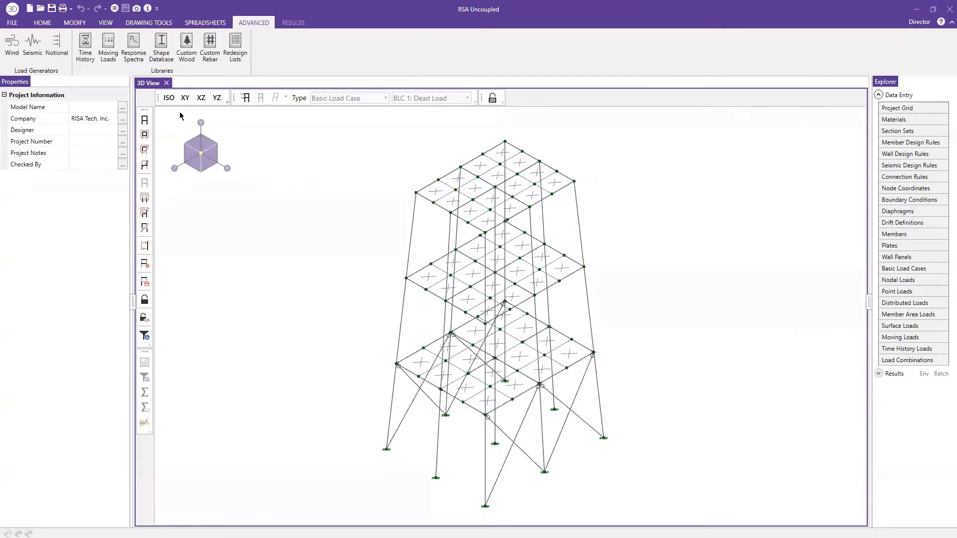
- Open the Load Combinations spreadsheet of the model
left_click(205, 23)
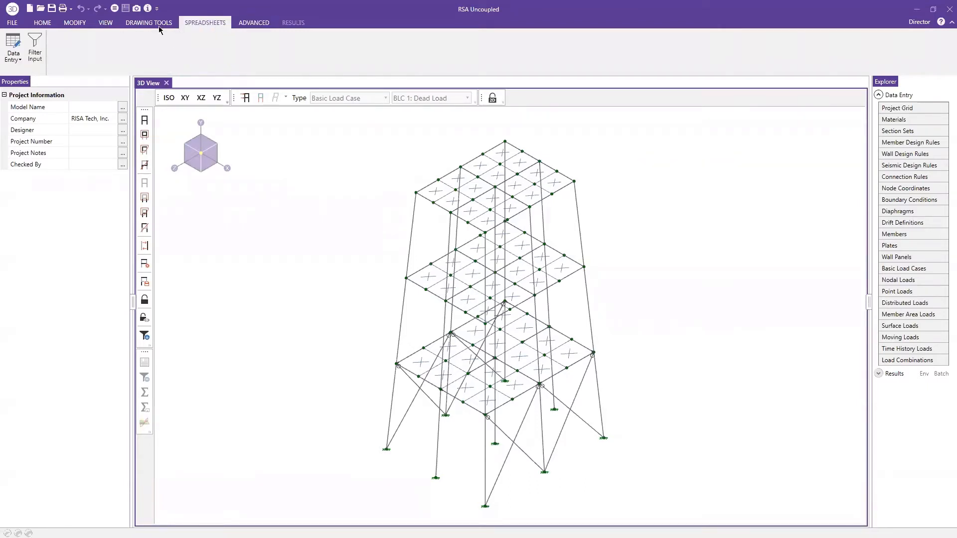
left_click(149, 23)
left_click(106, 23)
left_click(75, 22)
left_click(42, 22)
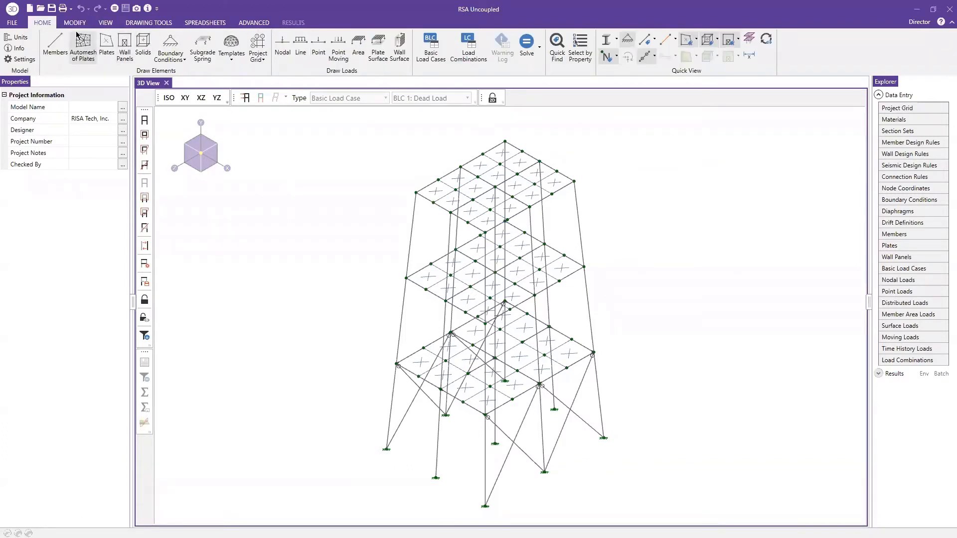
left_click(468, 51)
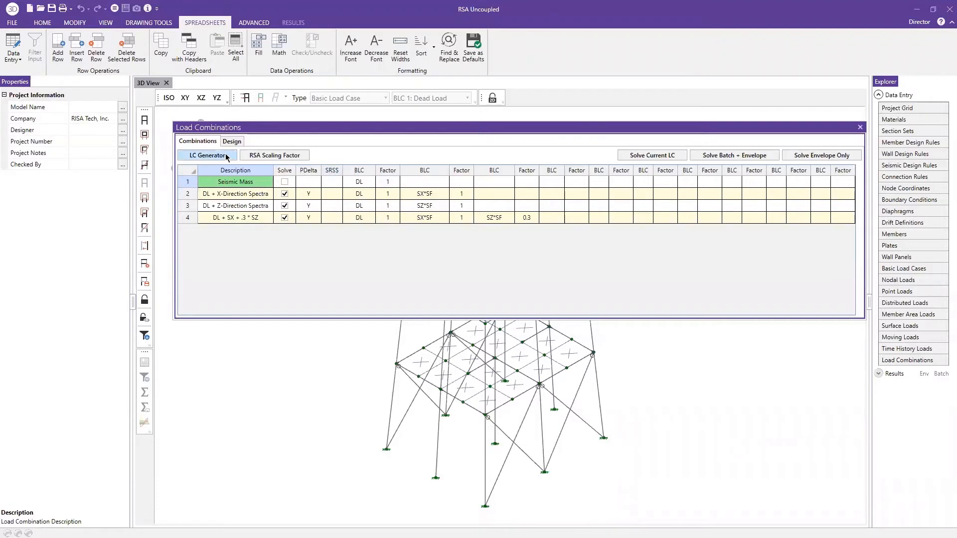
- Generate United States 2018 IBC Strength seismic load combinations using the X and Z RSA option, and close the generator
left_click(212, 157)
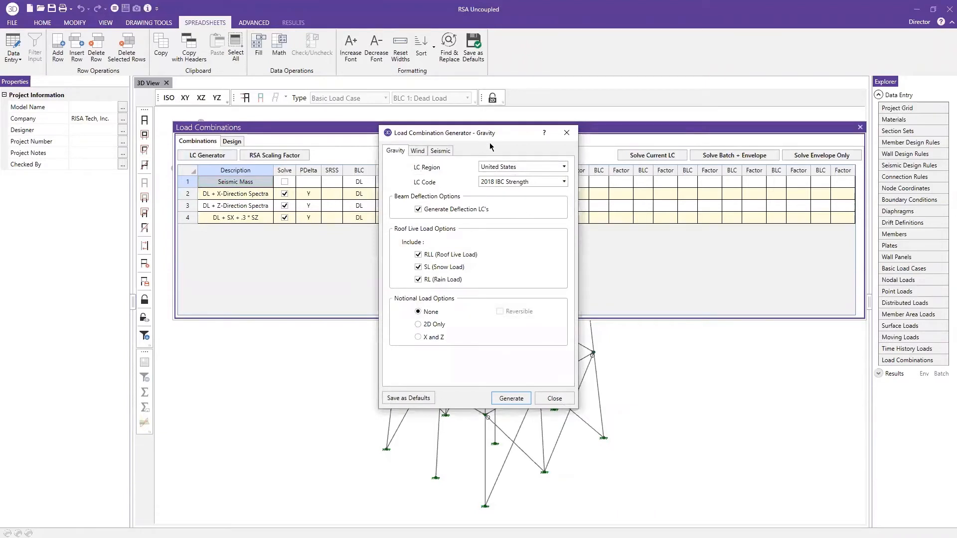
left_click_drag(490, 146, 534, 202)
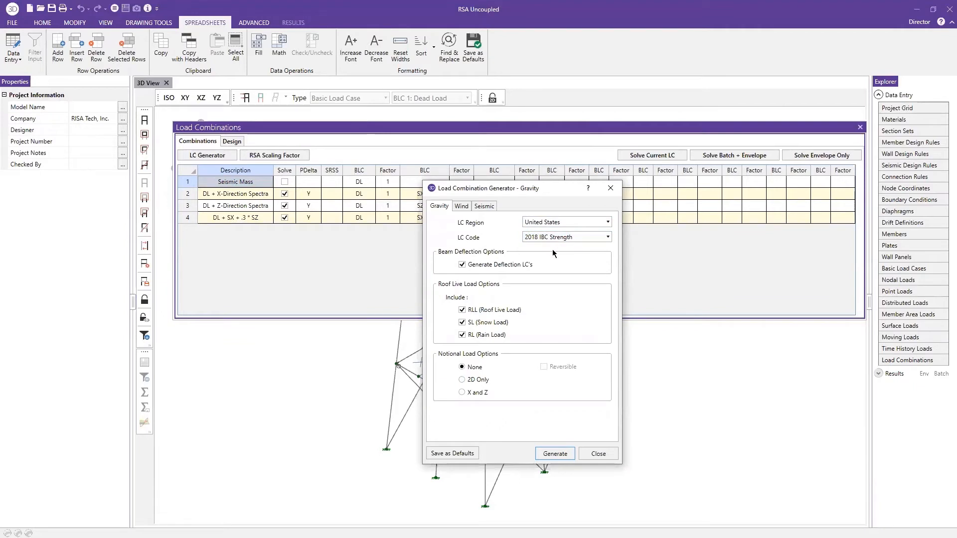
left_click(598, 238)
left_click(594, 244)
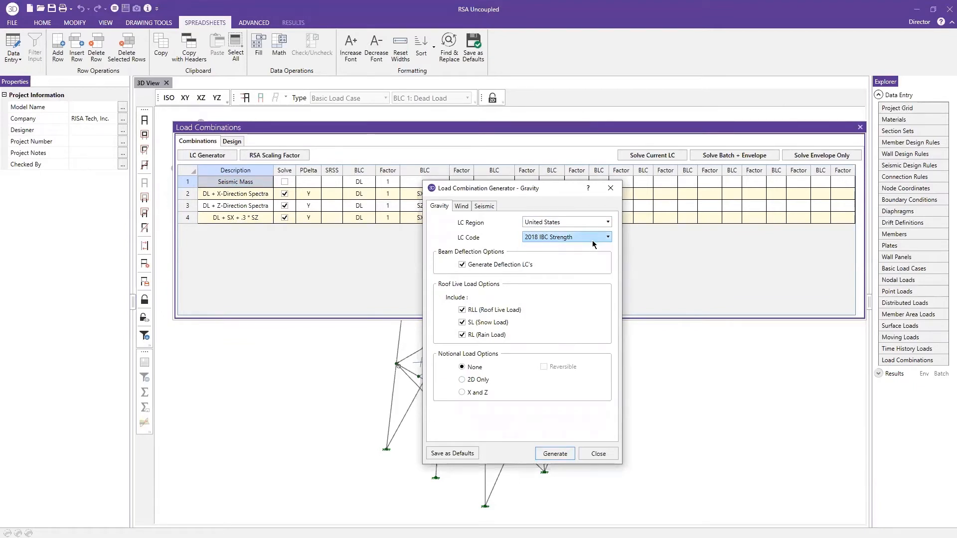
left_click(604, 222)
left_click(605, 222)
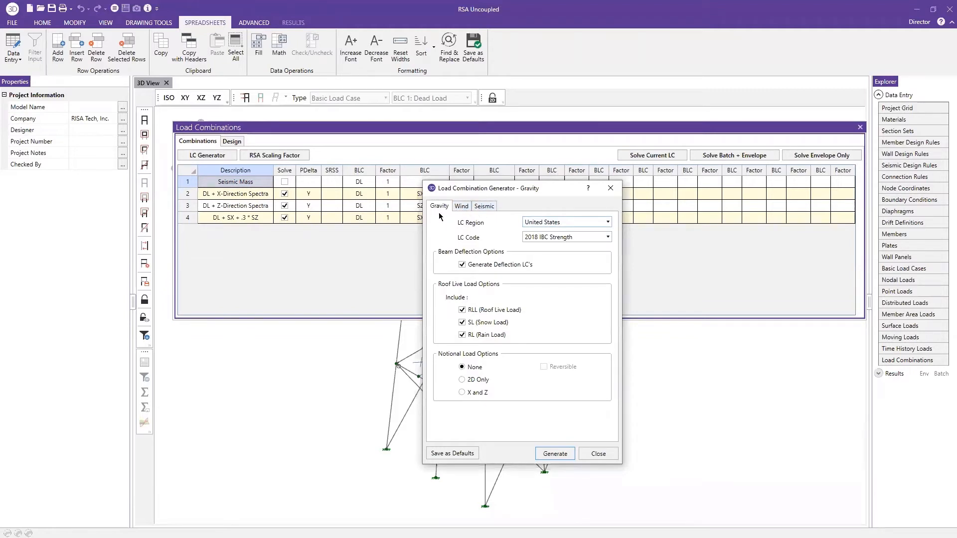
left_click(463, 207)
left_click(485, 206)
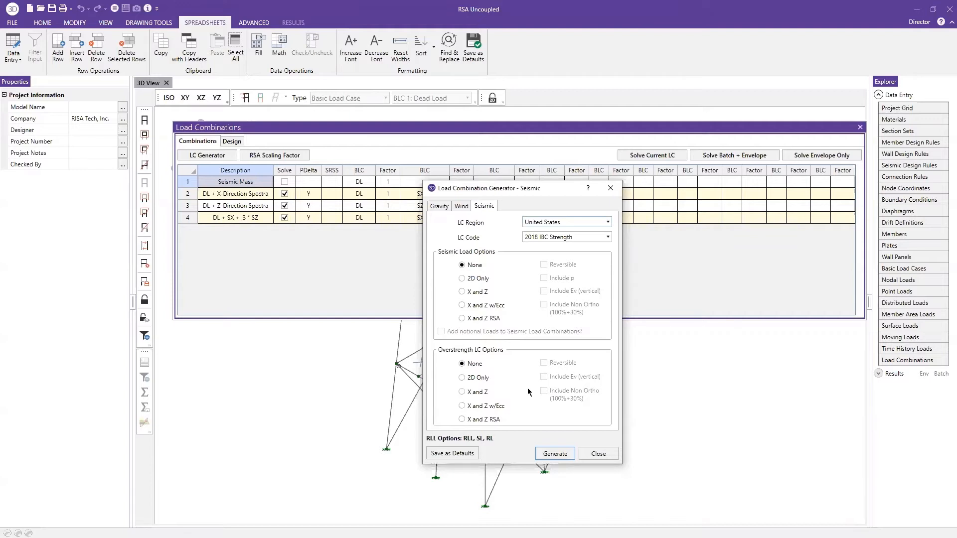
left_click(472, 319)
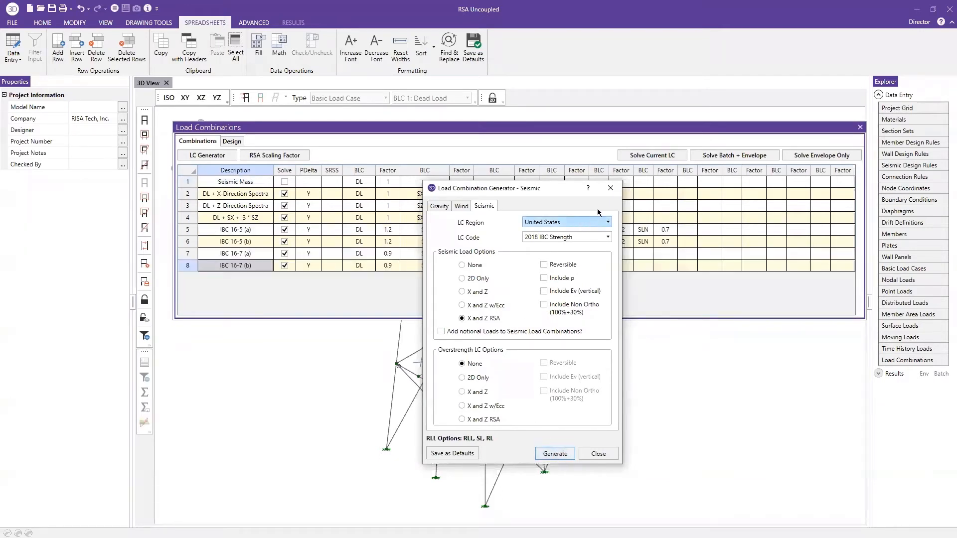
left_click(610, 188)
- Examine the generated IBC 16-5 and 16-7 load combinations and compare their SX entry with SX*SF in the DL + X-Direction Spectra combination
left_click_drag(218, 231, 680, 271)
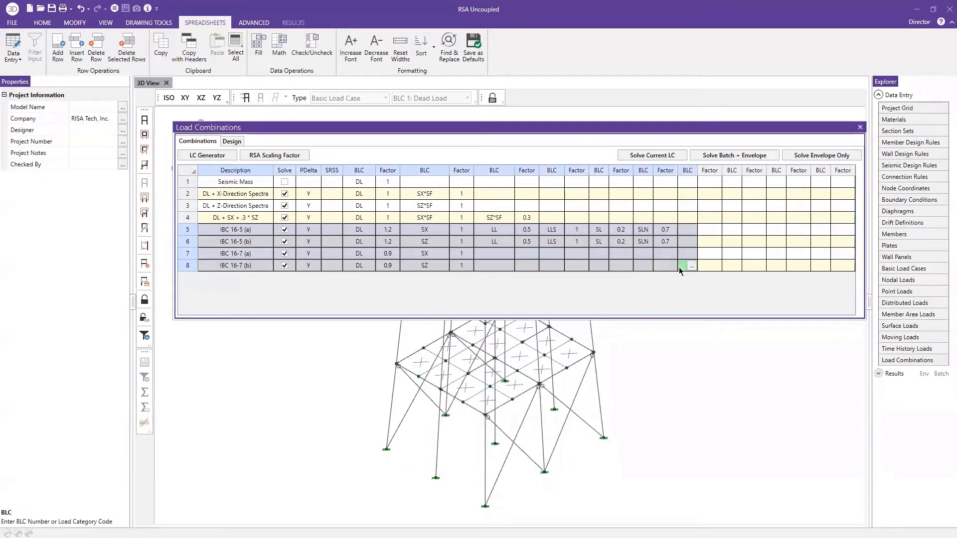
left_click(761, 266)
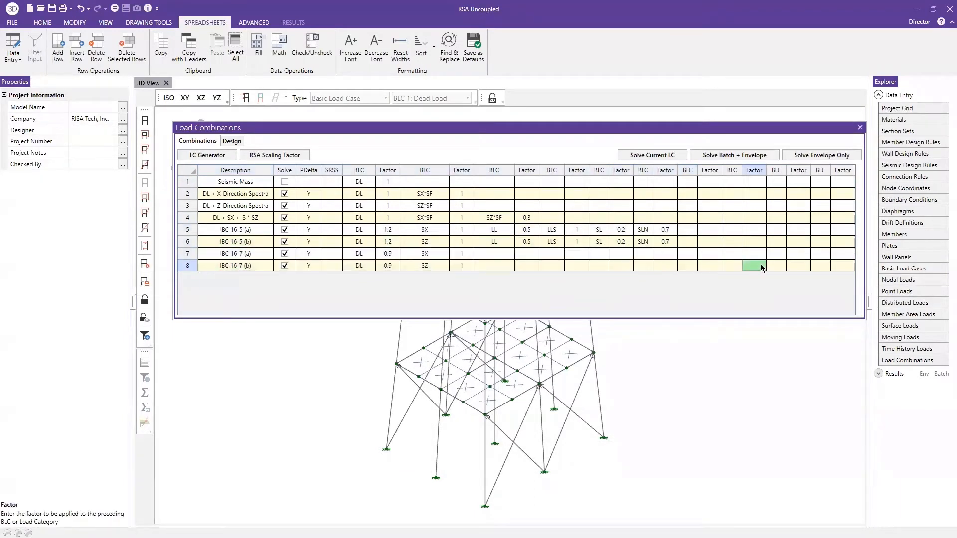
left_click(432, 232)
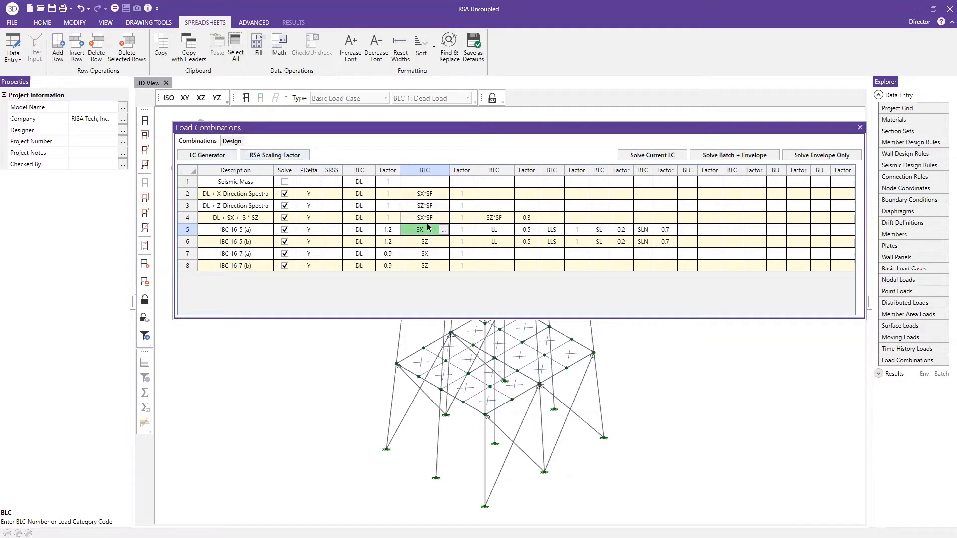
left_click(431, 195)
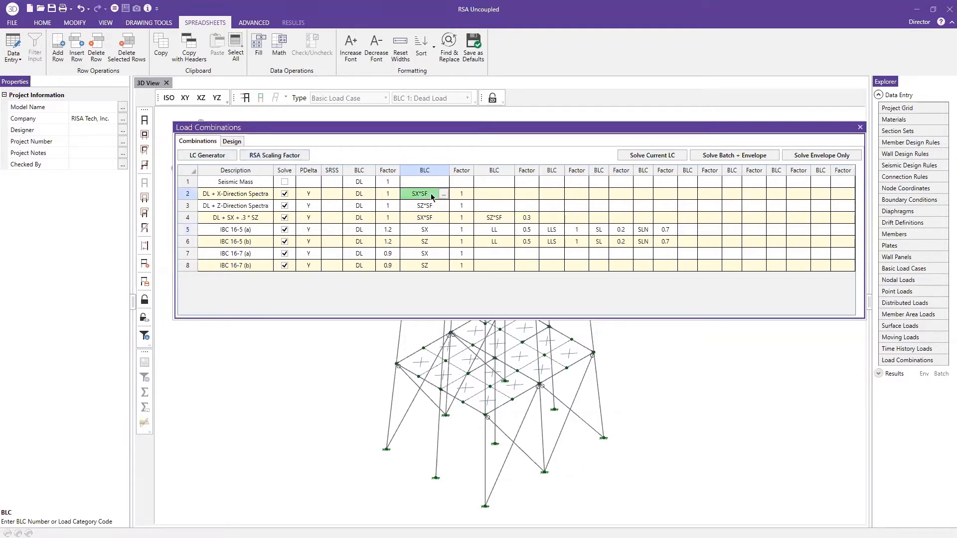
left_click(419, 194)
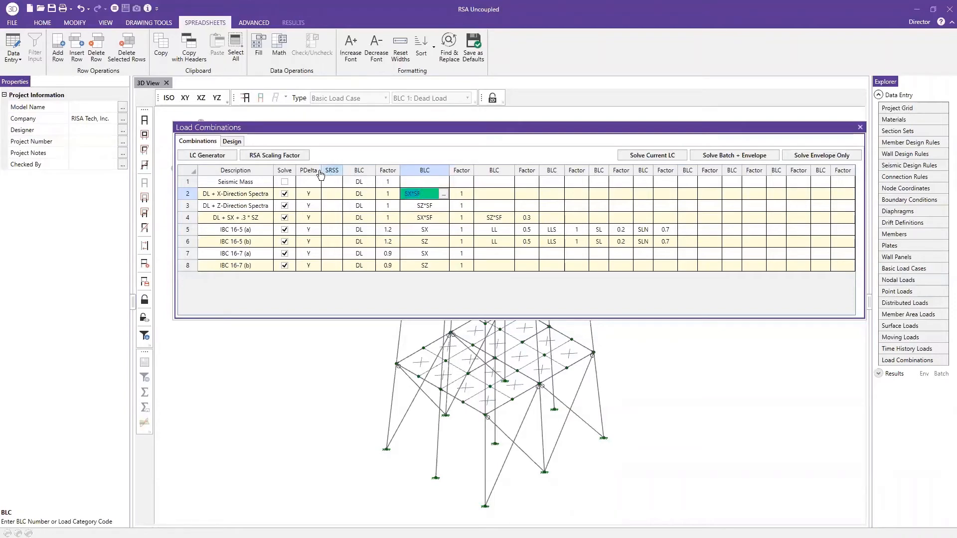
- Calculate the static base shear for the response spectra scaling factor using 1: Seismic Mass as the seismic weight load combination
left_click(286, 157)
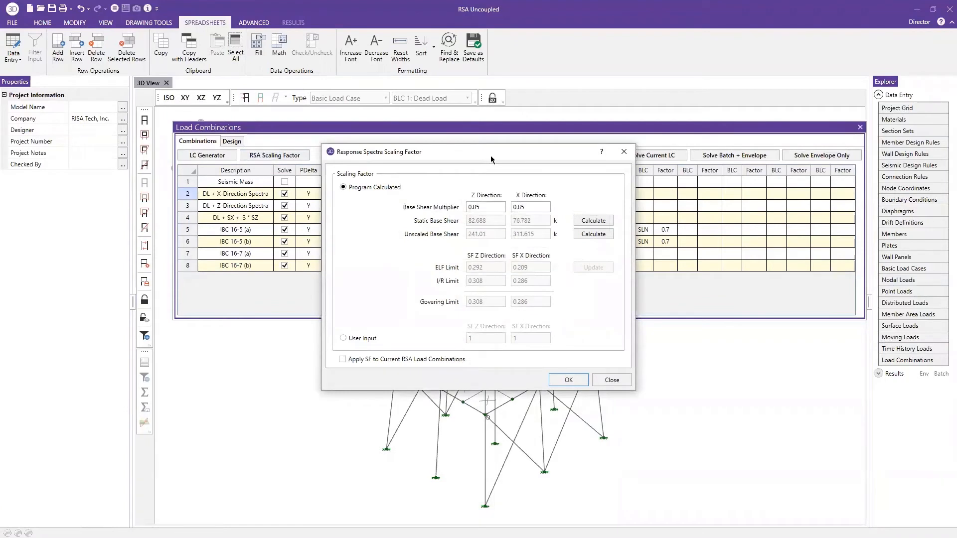
left_click_drag(491, 156, 527, 153)
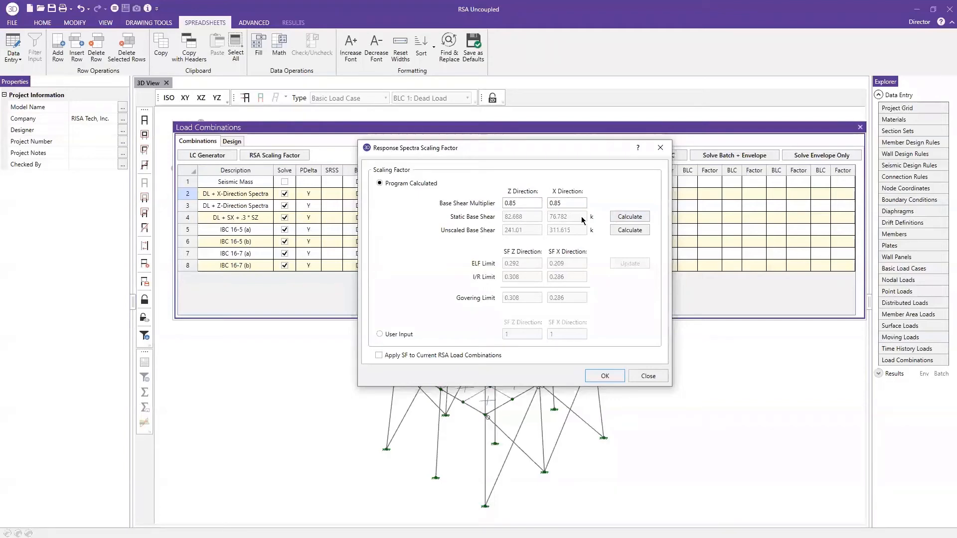
left_click(630, 217)
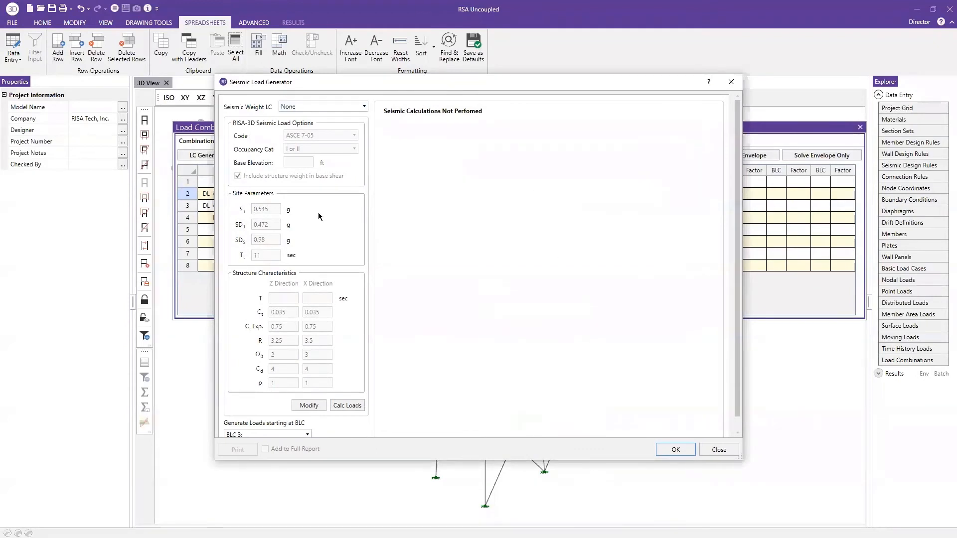
left_click(356, 106)
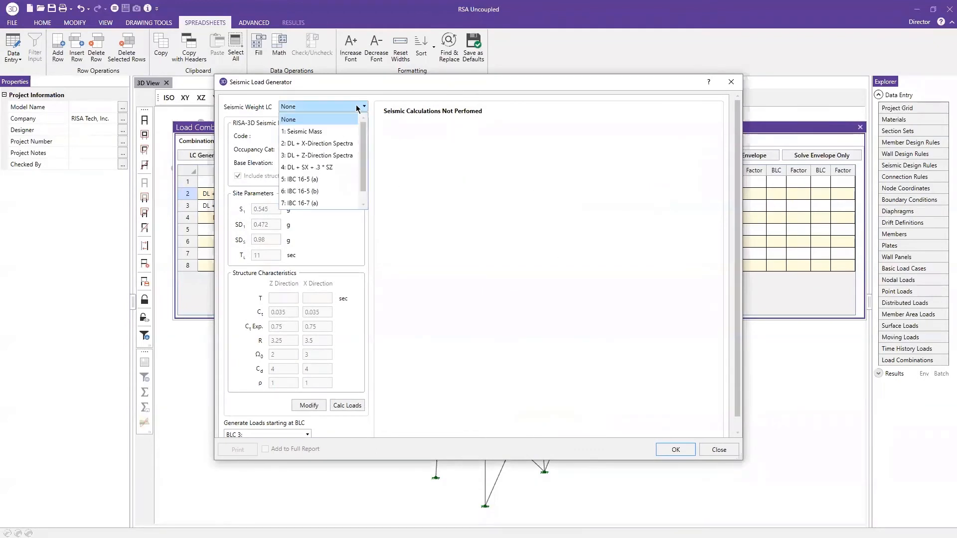
left_click(337, 132)
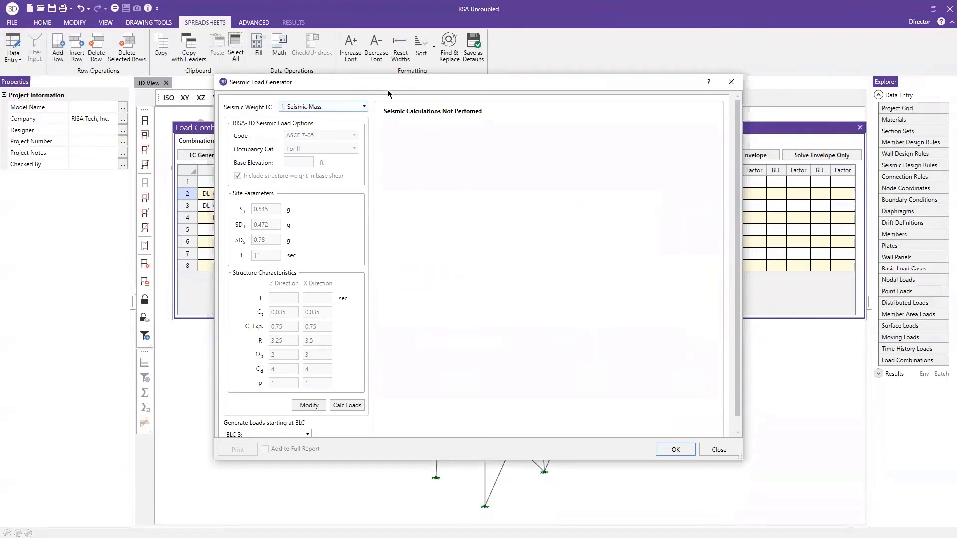
left_click_drag(390, 85, 400, 91)
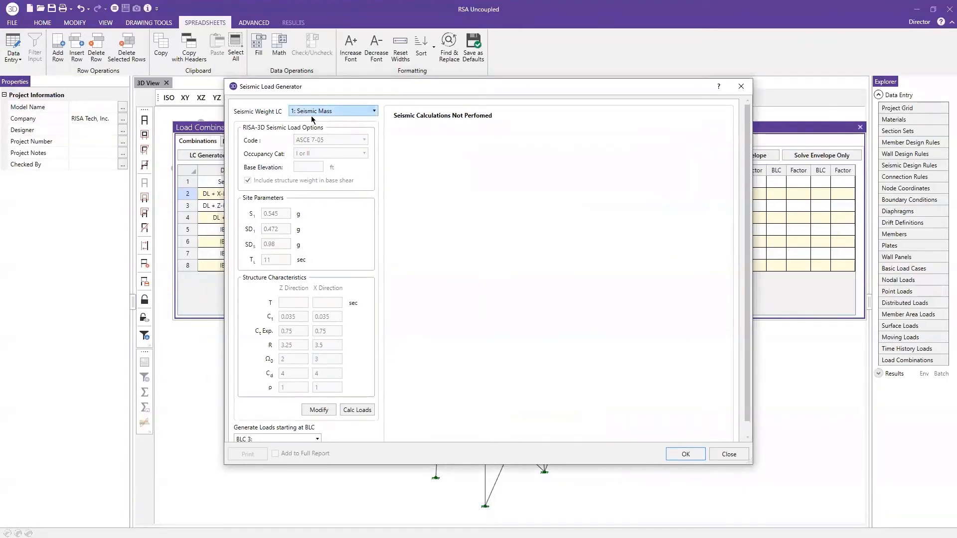
left_click(364, 412)
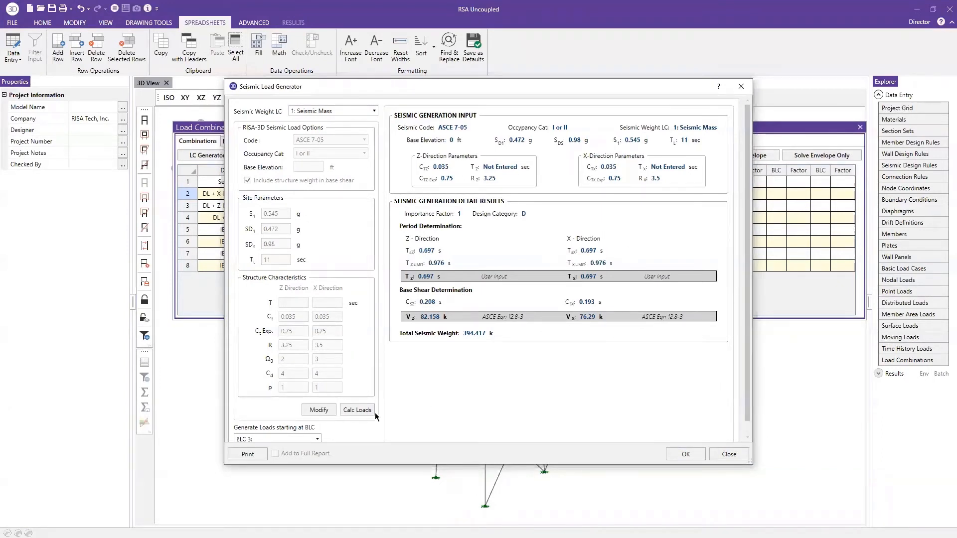
left_click(675, 454)
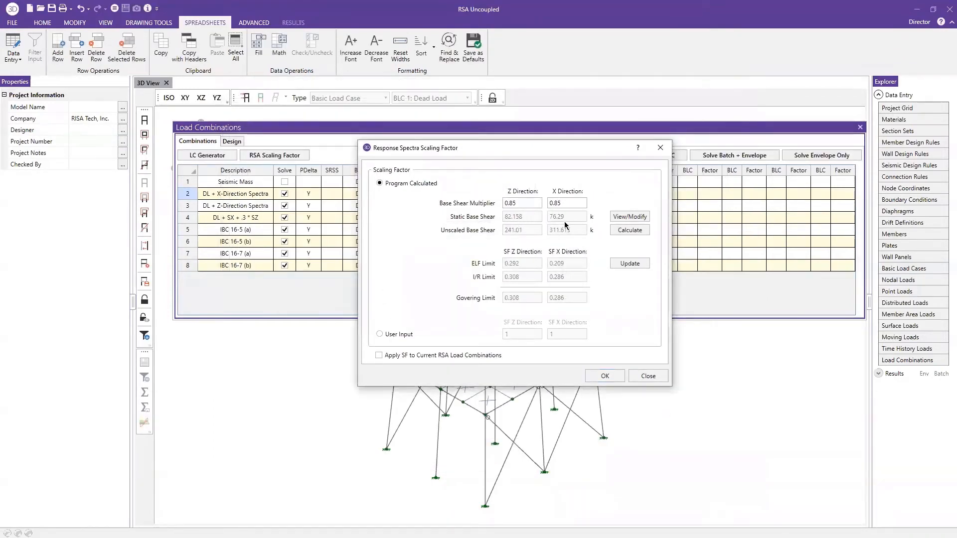
- Start the unscaled base shear calculation with 10 modes, 1: Seismic Mass as the mass combination and the CQC combination method
left_click(634, 233)
left_click(531, 289)
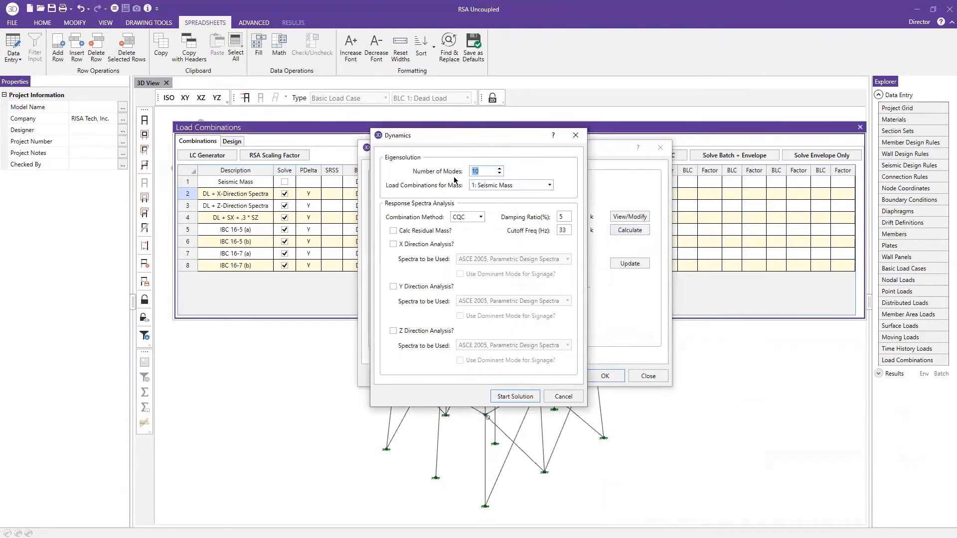
left_click(487, 171)
left_click(471, 217)
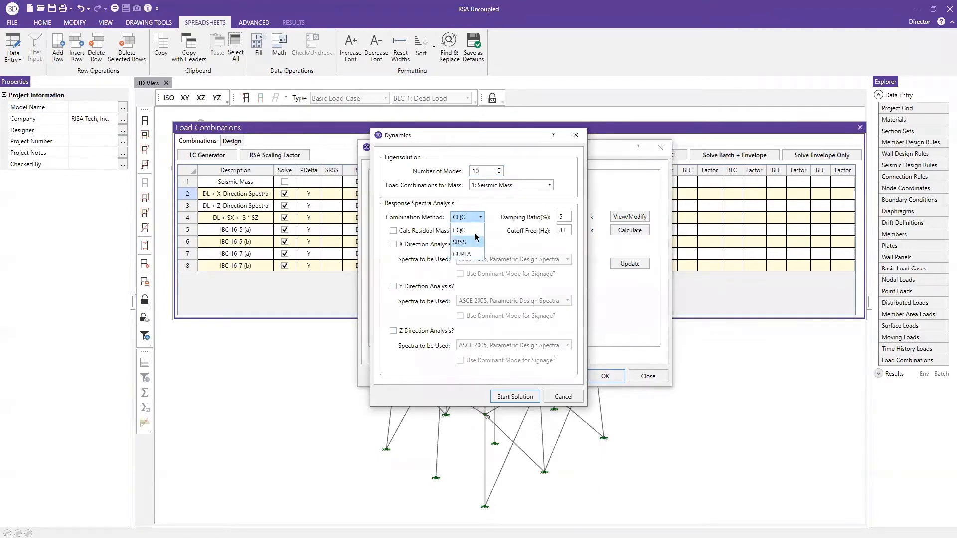
left_click(474, 231)
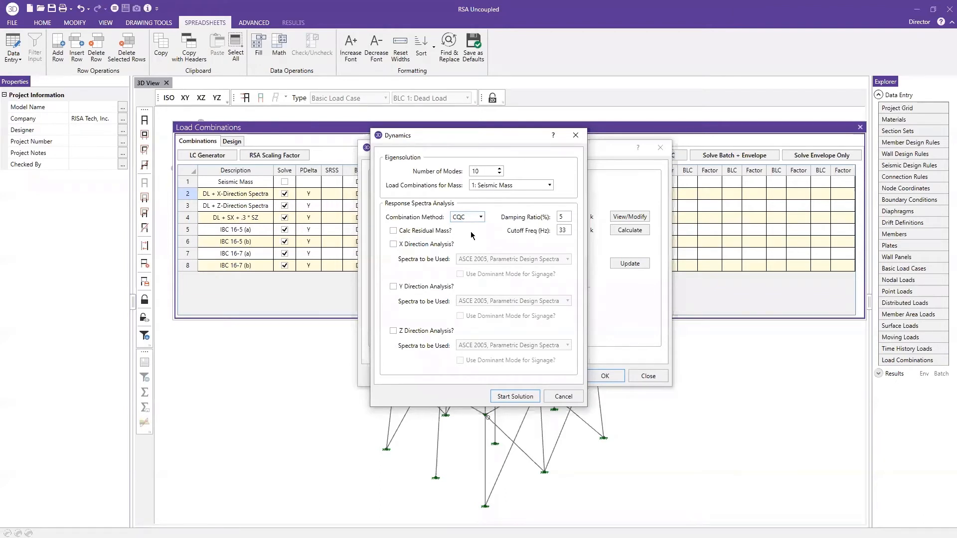
- Enable the X and Z direction analyses and assign ASCE 2016, Parametric Design Spectra to both, keeping the CQC combination method
left_click(405, 244)
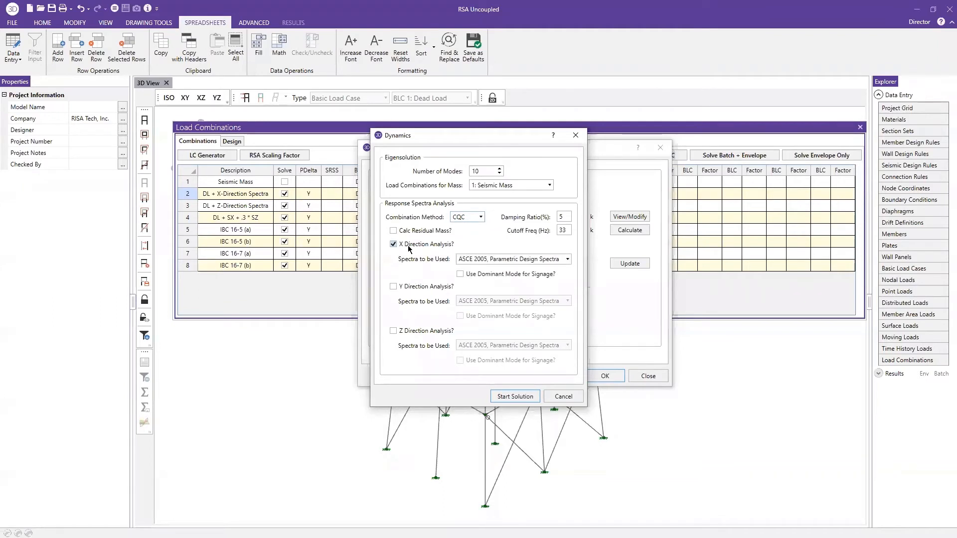
left_click(432, 331)
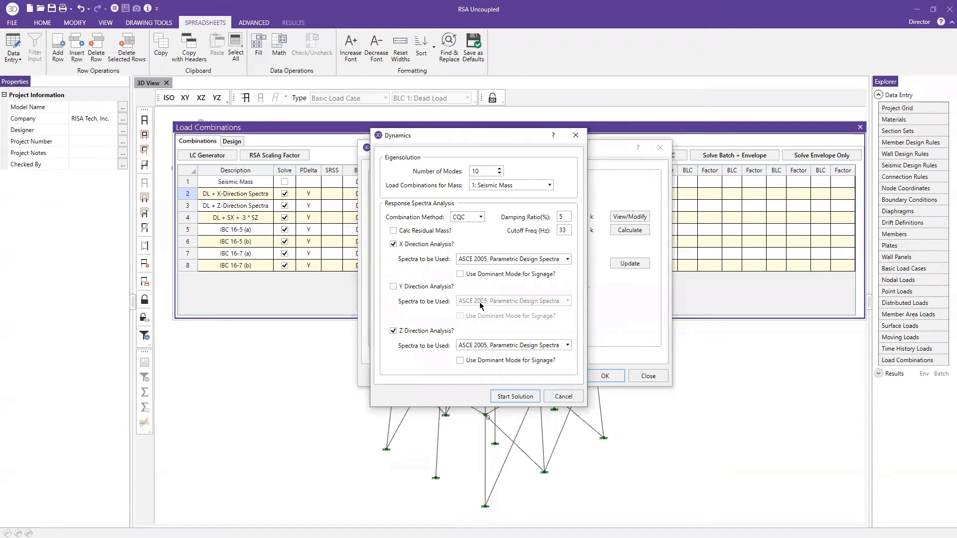
left_click(494, 261)
left_click(494, 273)
left_click(511, 346)
left_click(494, 359)
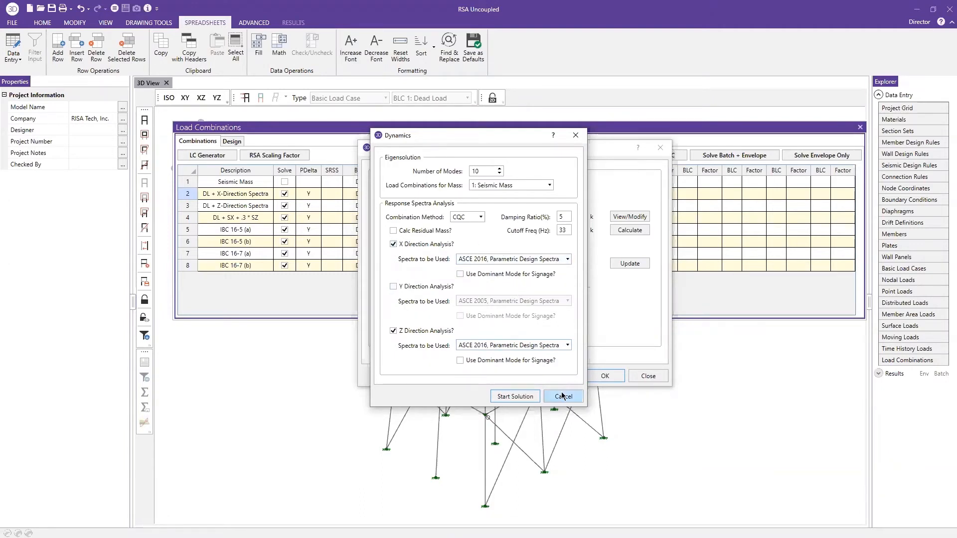
left_click(504, 264)
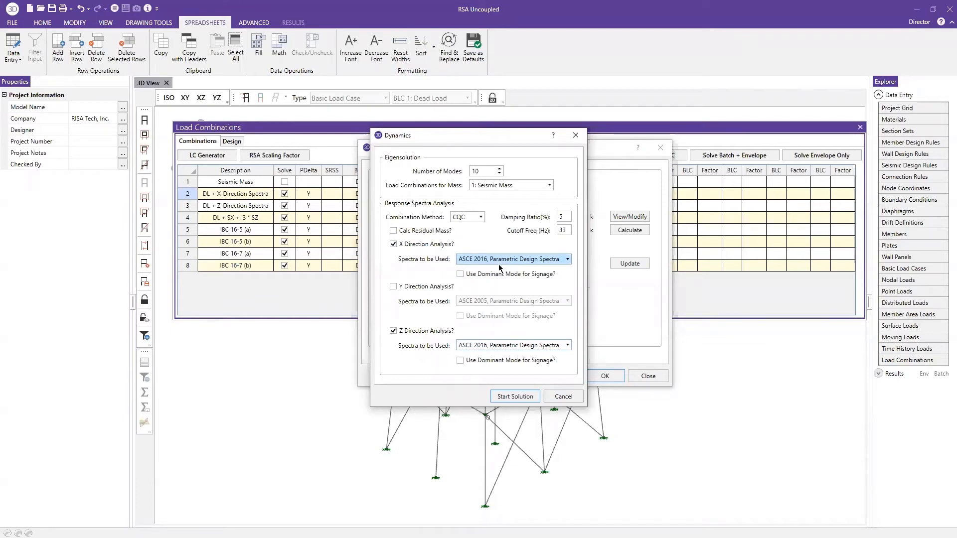
left_click(455, 219)
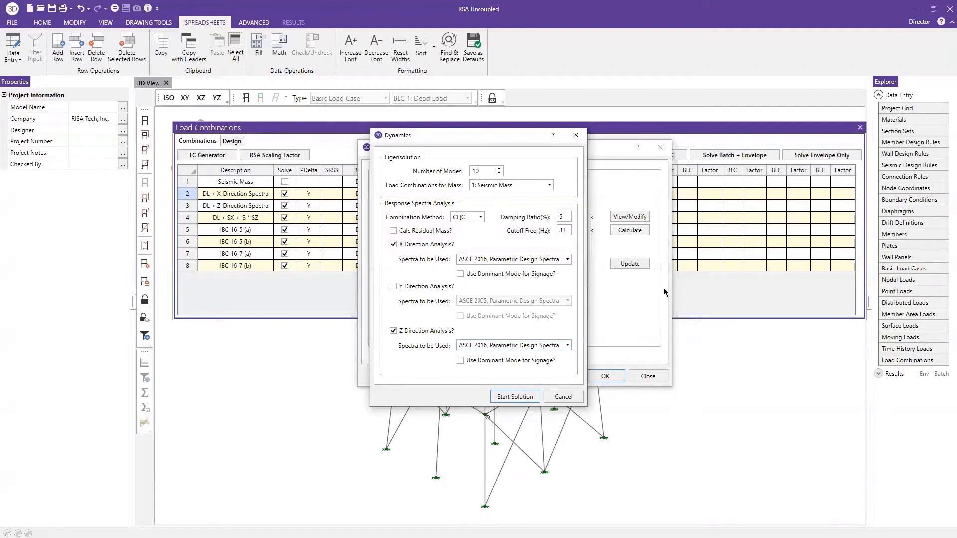
- Solve the X and Z response spectra with the dominant mode used for signage, and update the scaling factor limits
left_click(460, 274)
left_click(460, 360)
left_click(515, 396)
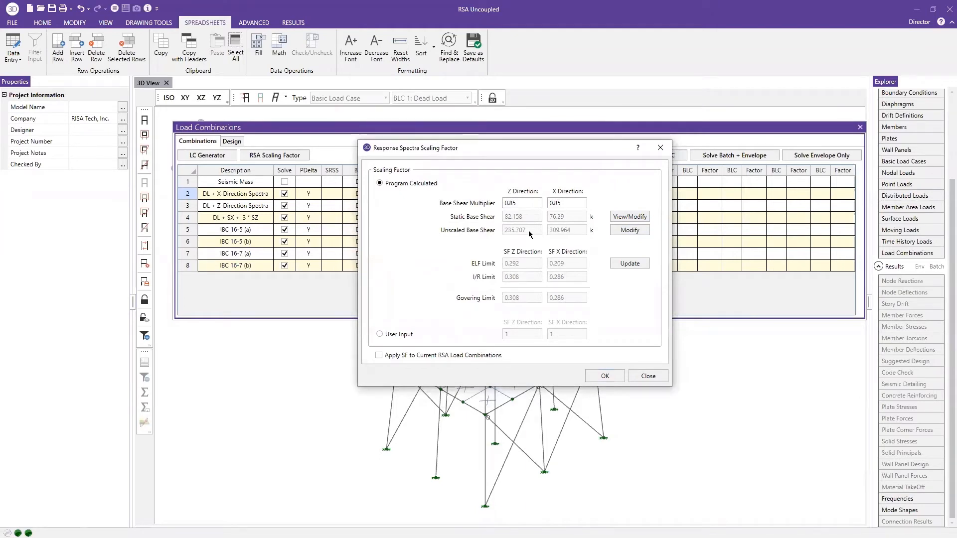
left_click(630, 263)
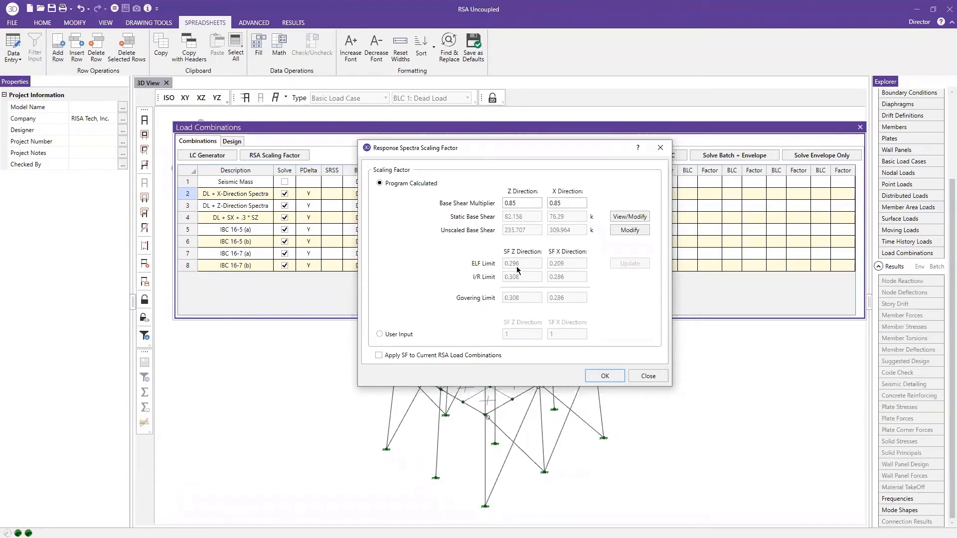
- Examine the Z and X direction base shear multipliers used for the response spectra scaling factor
left_click(520, 199)
left_click(573, 203)
left_click(522, 203)
left_click(571, 203)
left_click(522, 203)
left_click(573, 203)
left_click(523, 203)
left_click(560, 206)
double_click(556, 205)
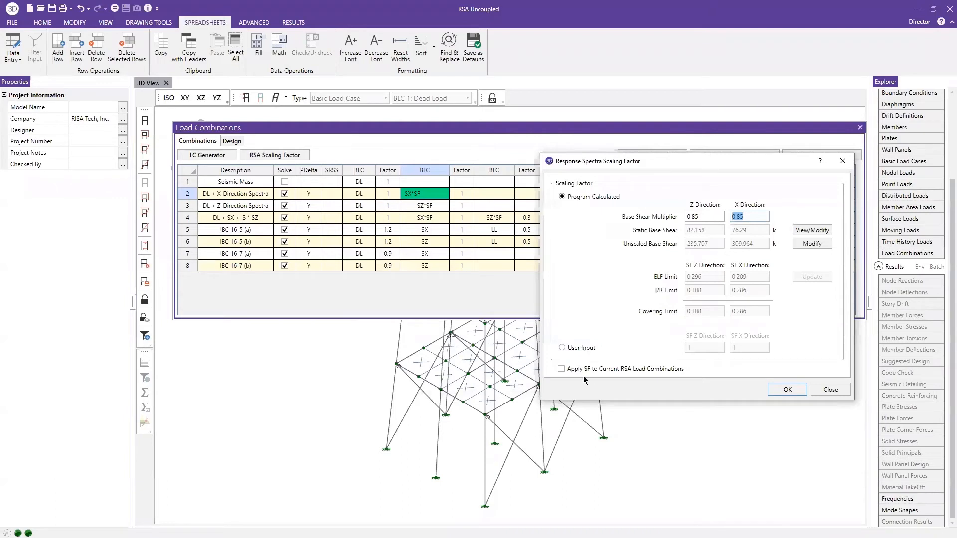
- Apply the calculated scaling factors to the current RSA load combinations, clearing the existing results
left_click(561, 369)
left_click(786, 389)
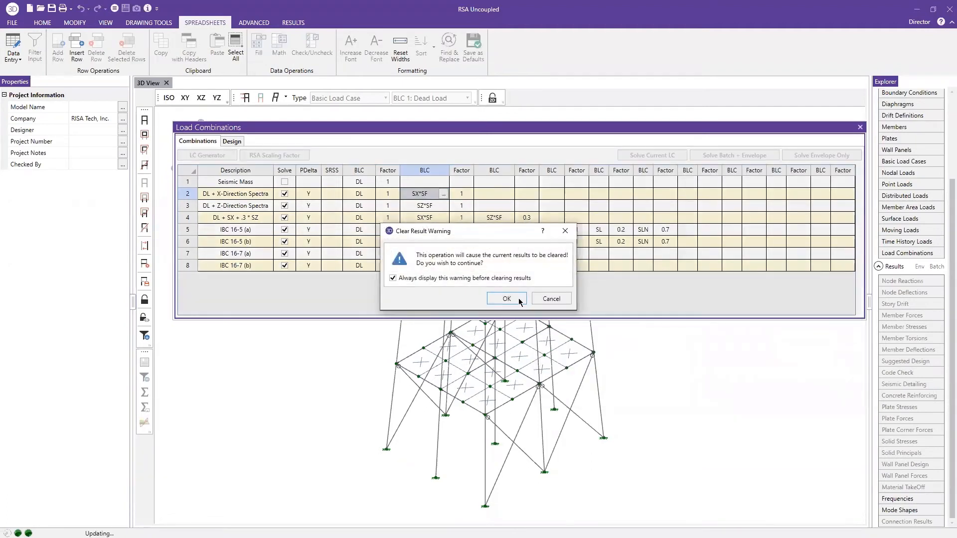
left_click(495, 238)
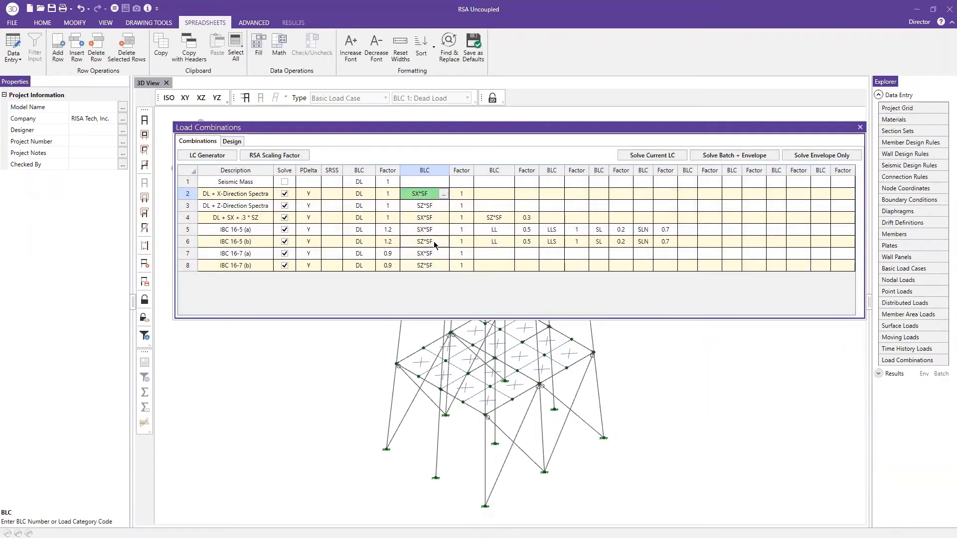
- Delete the four IBC 16-5 and IBC 16-7 load combinations
left_click_drag(185, 231, 198, 267)
right_click(246, 238)
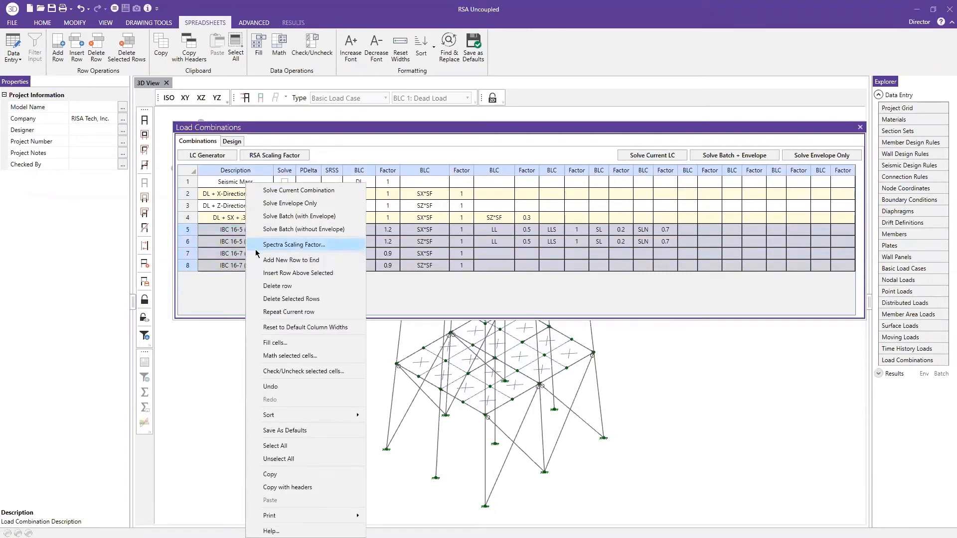
left_click(310, 301)
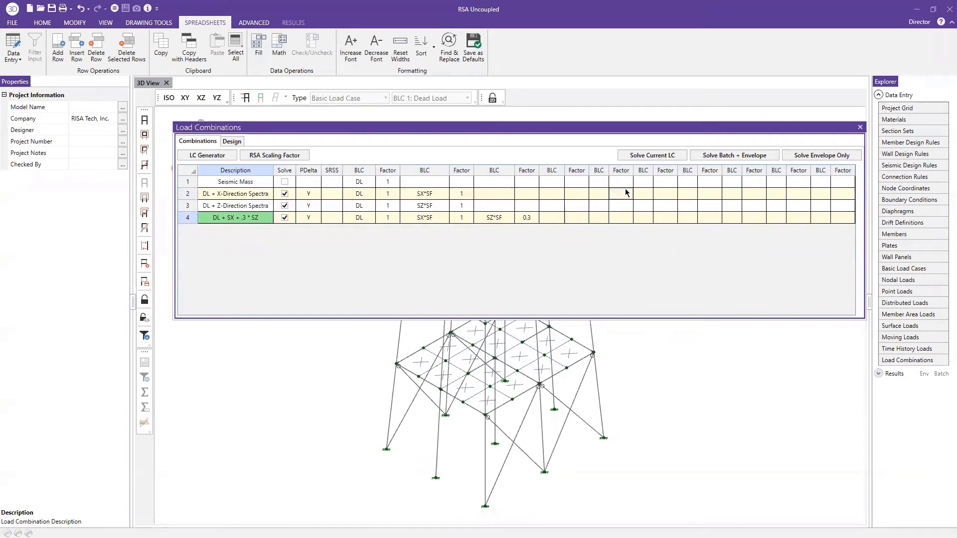
- Run the required 10-mode X and Z dynamic solution and solve the load combinations as a batch with envelope
left_click(734, 155)
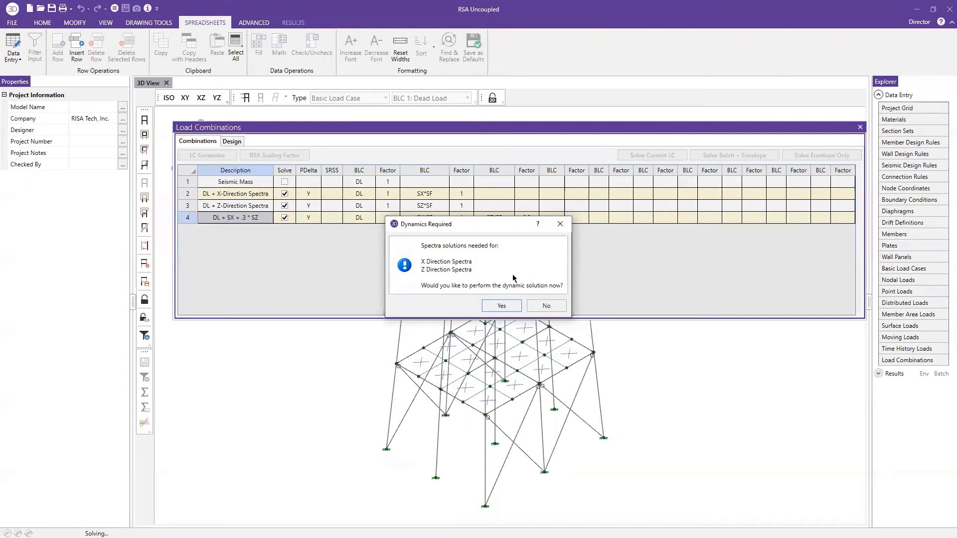
left_click(501, 305)
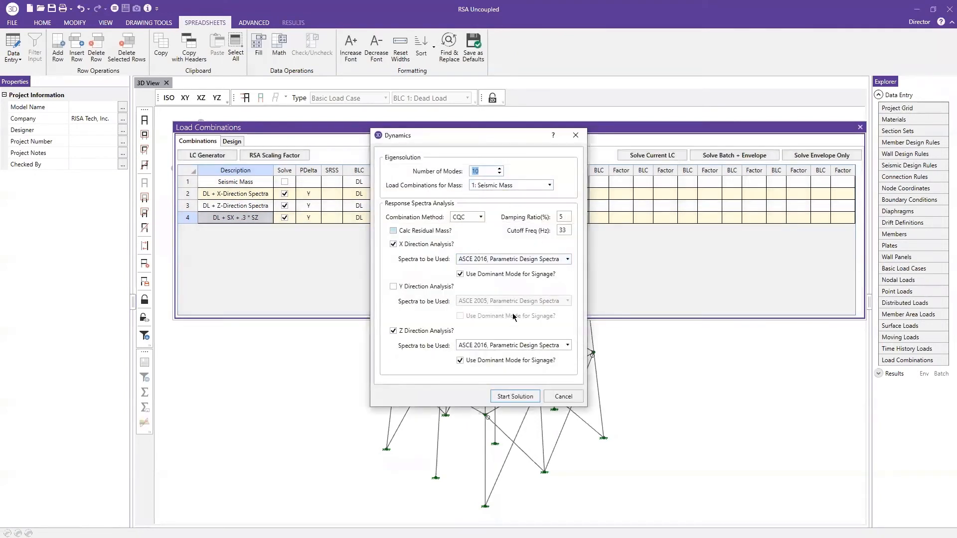
left_click(515, 397)
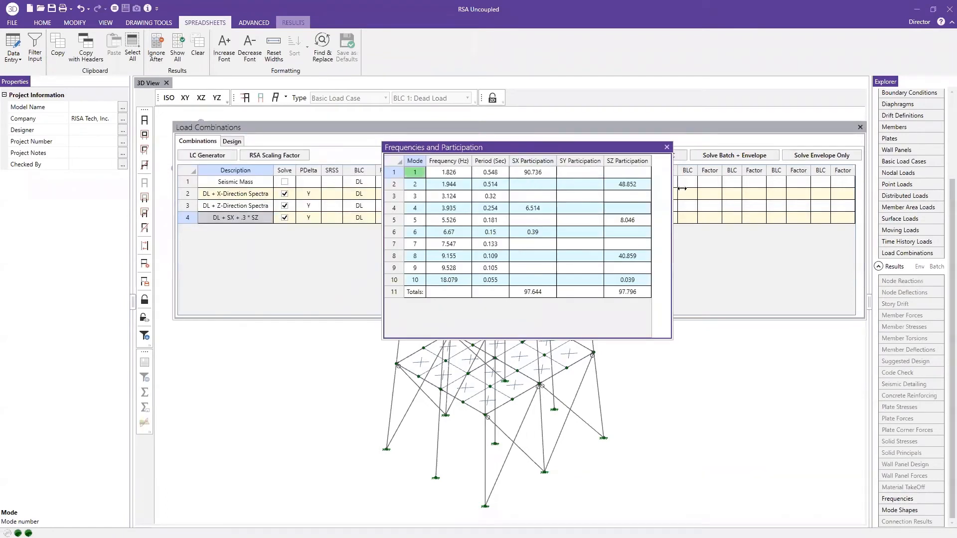
left_click(666, 148)
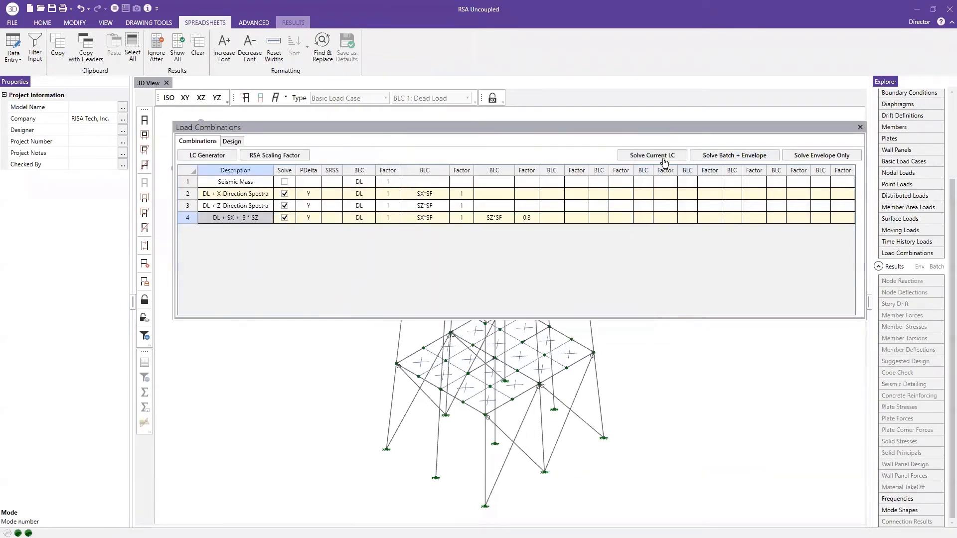
left_click(731, 157)
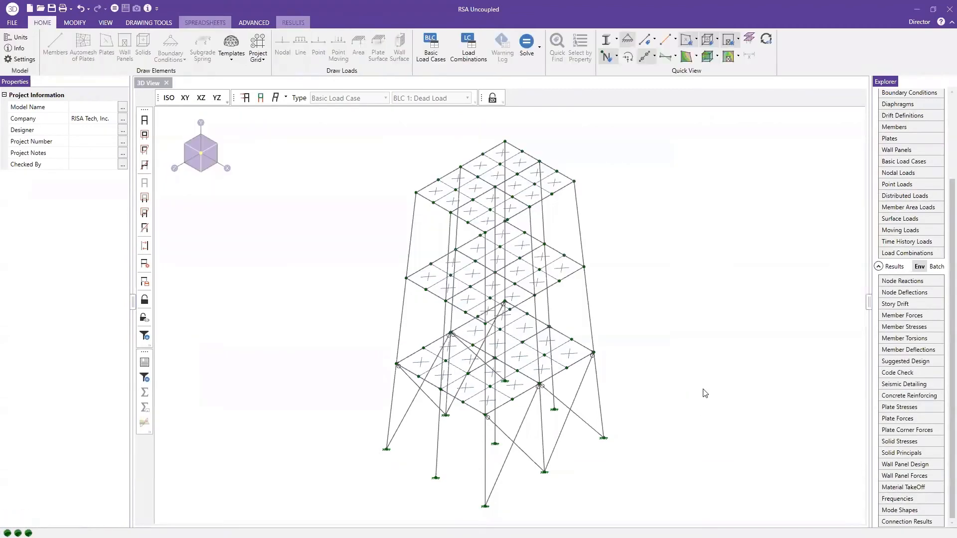
- Display the deflected shape and compare the load combination results, including LC 4, finishing on LC 2: DL + X-Direction Spectra
left_click(705, 393)
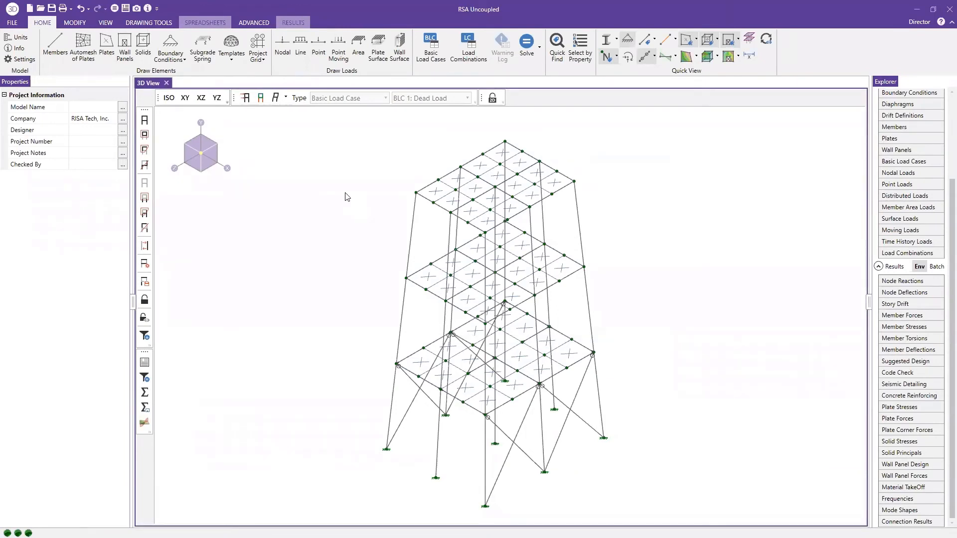
left_click(276, 98)
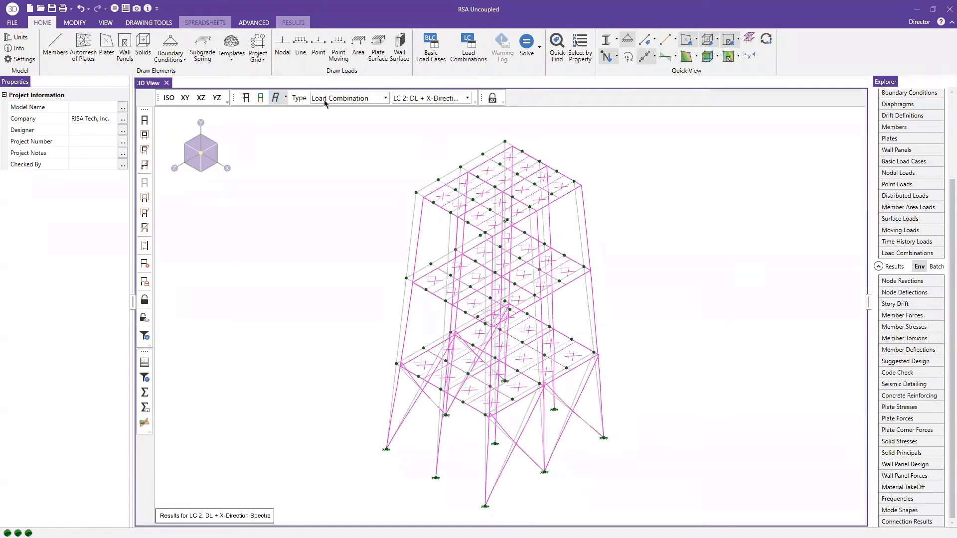
left_click(454, 100)
left_click(440, 136)
left_click(441, 99)
left_click(436, 133)
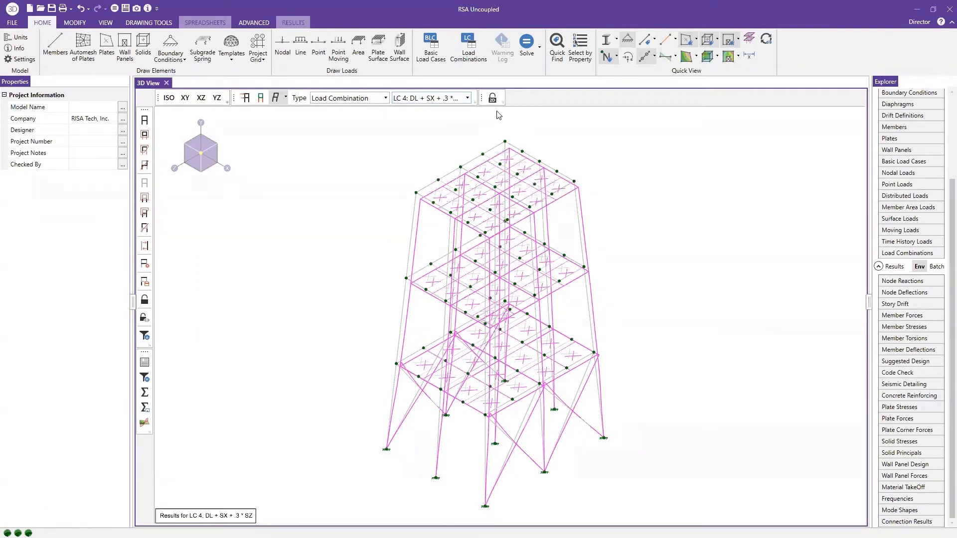
left_click(439, 98)
left_click(446, 137)
left_click(454, 98)
left_click(454, 124)
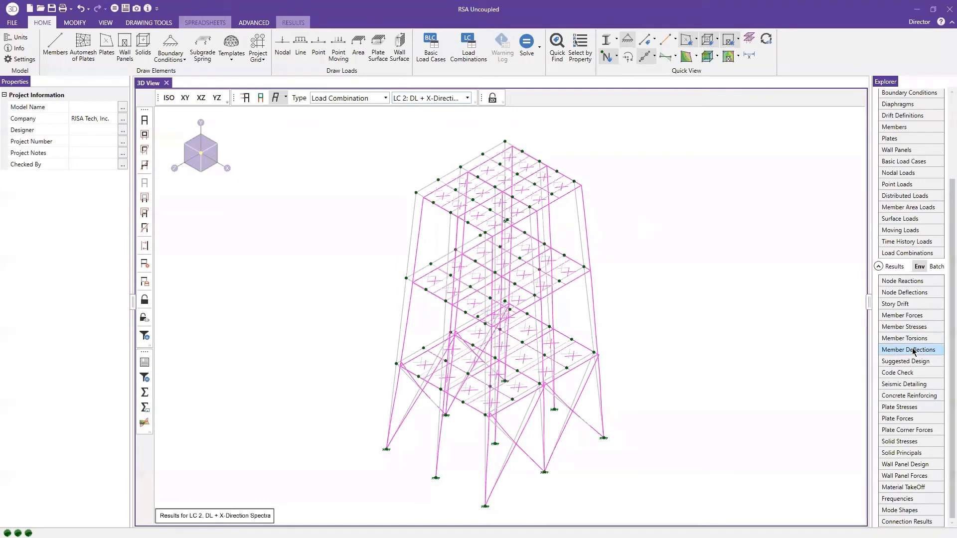
- Open the envelope steel code check results, enlarge their window and look through the hot rolled steel members
left_click(923, 377)
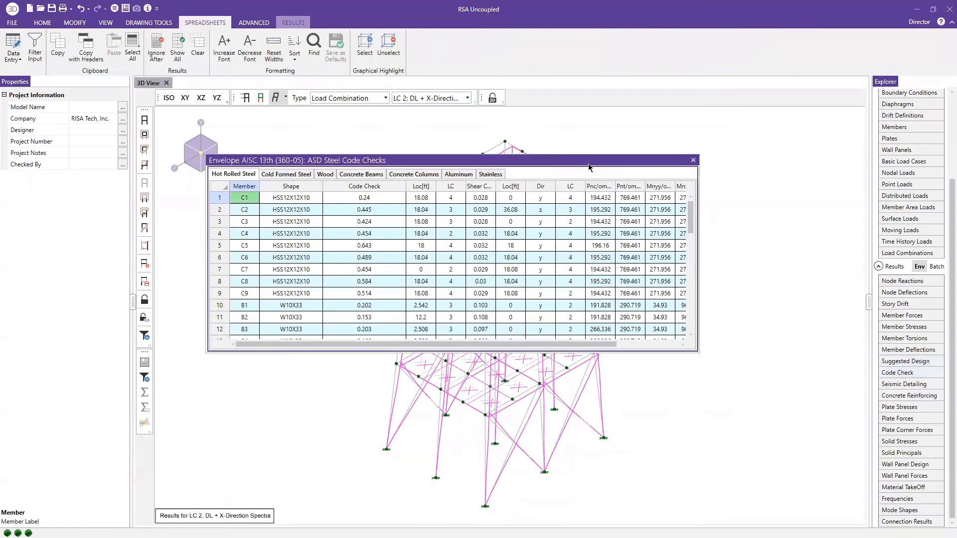
left_click_drag(596, 162, 638, 153)
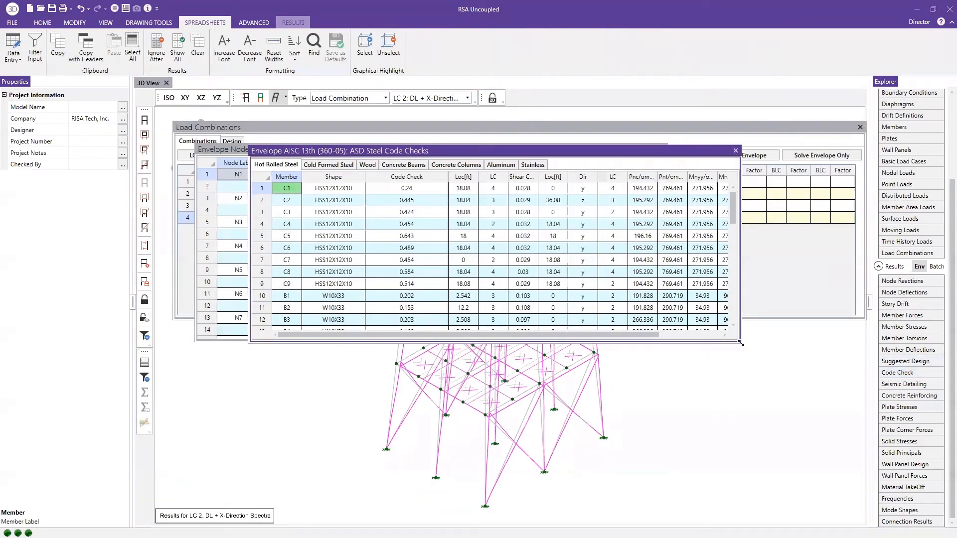
left_click_drag(741, 344, 826, 422)
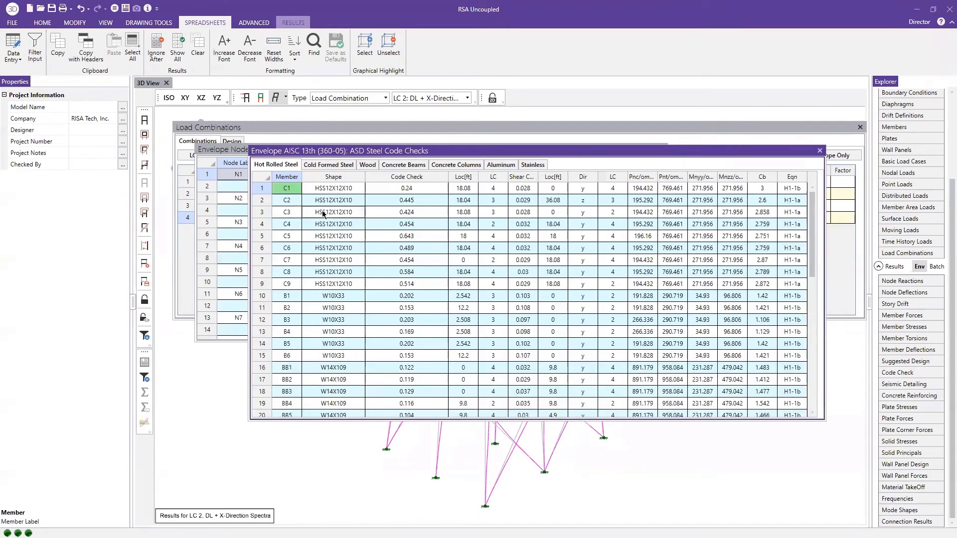
scroll(322, 210, "down", 5)
scroll(319, 220, "up", 5)
- Sort the hot rolled steel results by Code Check value from highest to lowest
left_click(411, 180)
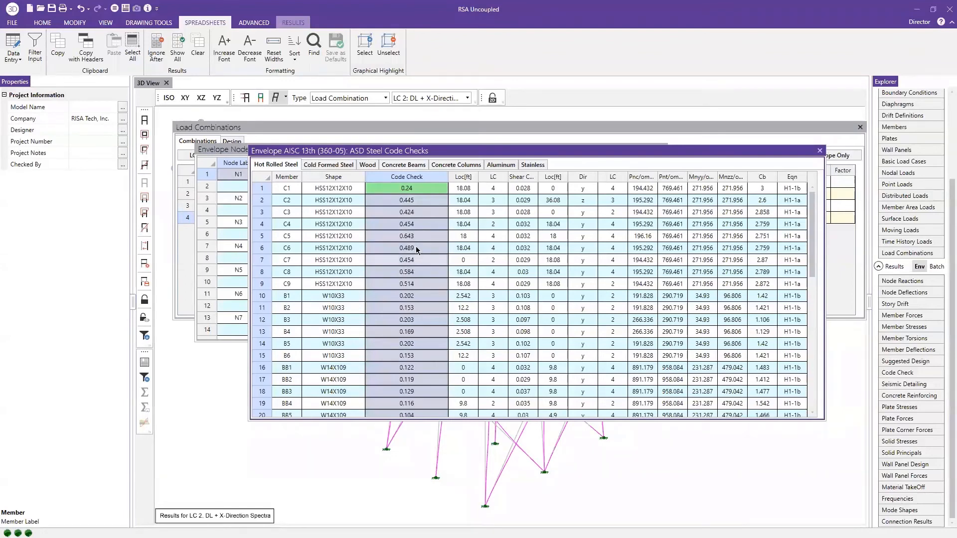
right_click(418, 183)
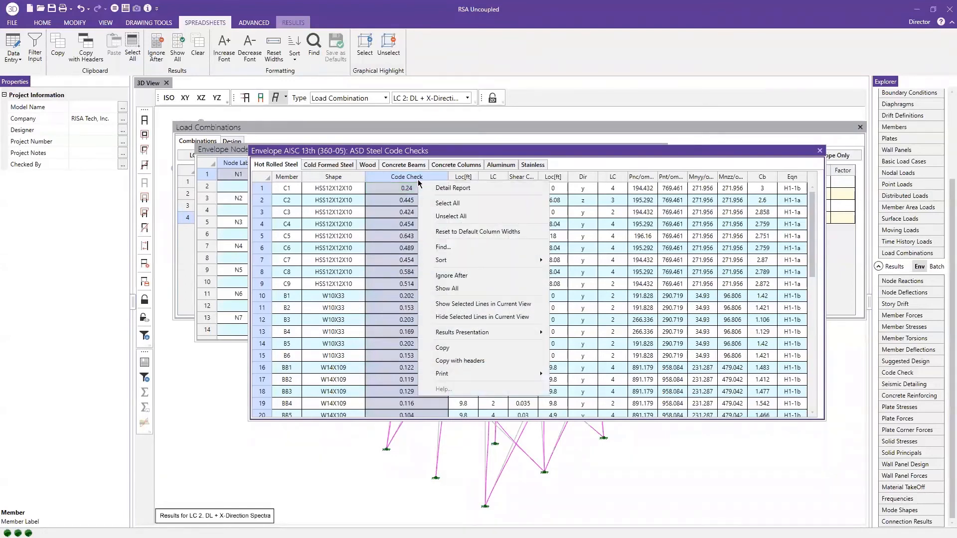
mouse_move(501, 263)
left_click(600, 264)
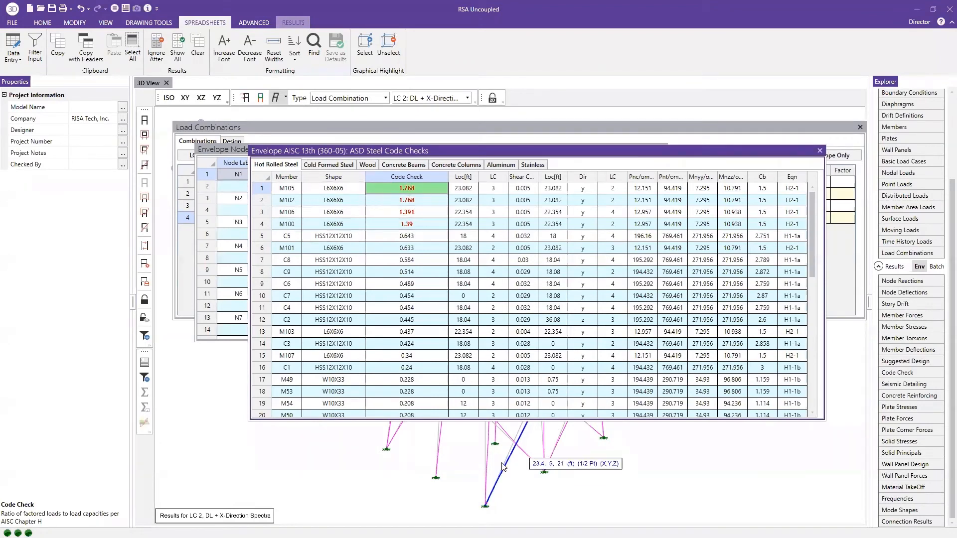
- Open the detail report for member M105 and review its properties, diagrams and ASD code check summary
right_click(421, 189)
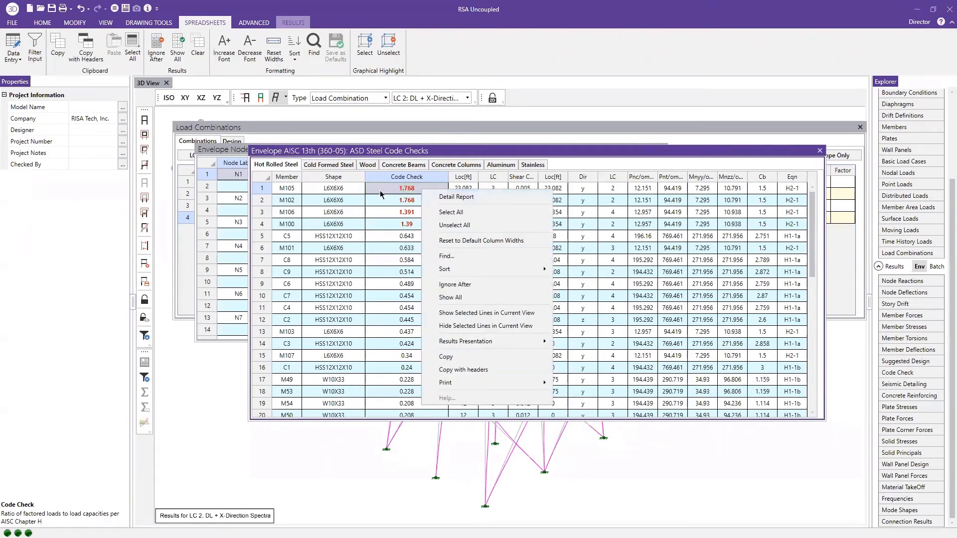
left_click(473, 198)
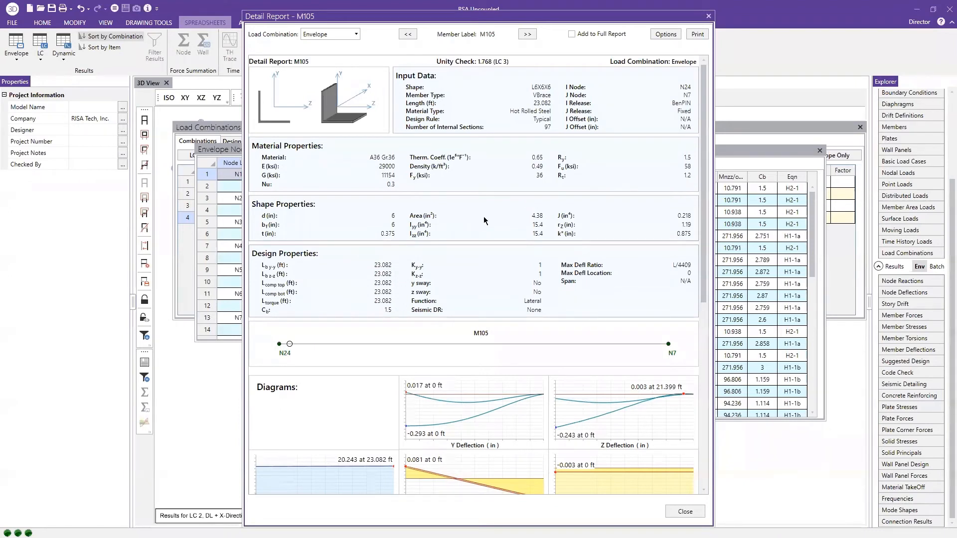
scroll(483, 220, "down", 1)
scroll(484, 220, "up", 1)
scroll(398, 246, "down", 6)
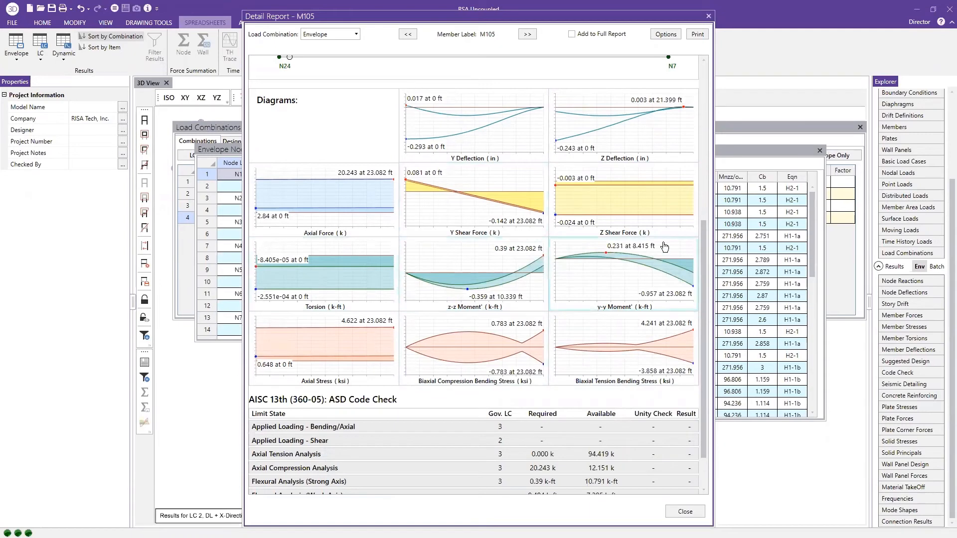
scroll(618, 333, "down", 2)
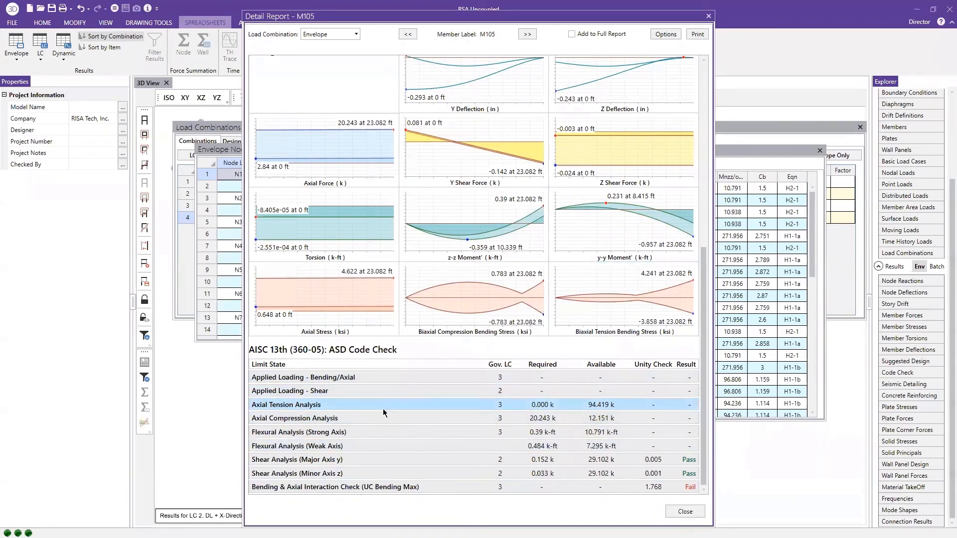
- Expand the axial tension and axial compression analyses of M105 and read through their calculations
left_click(427, 404)
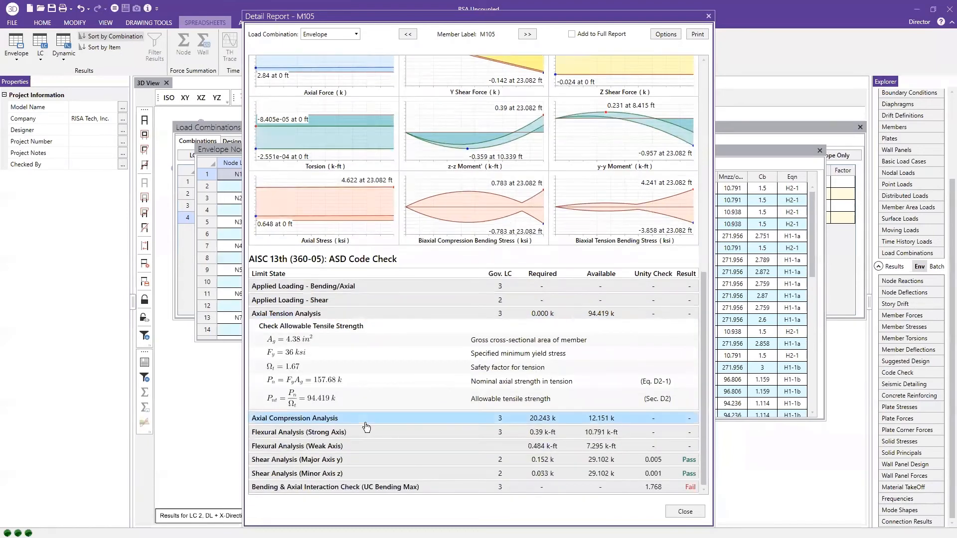
left_click(369, 355)
scroll(385, 406, "down", 5)
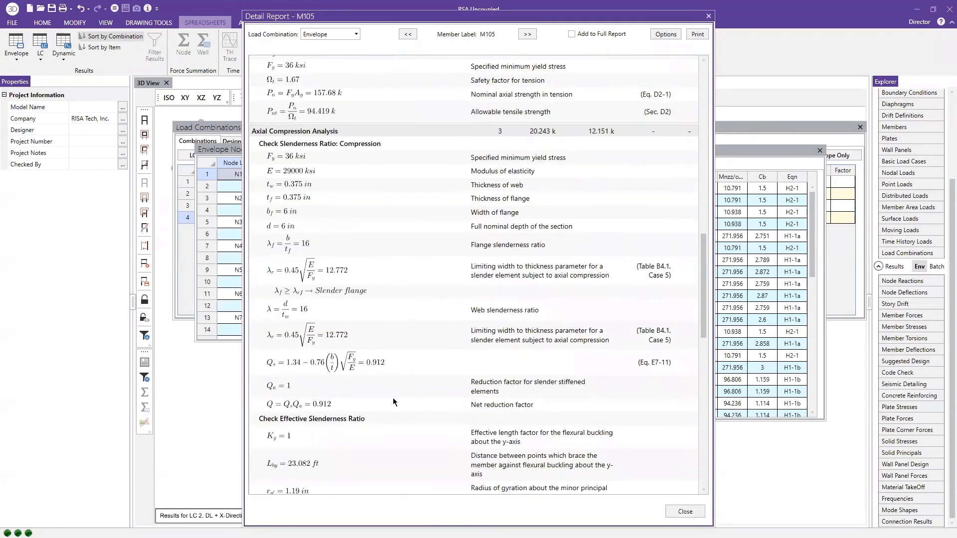
scroll(397, 392, "down", 7)
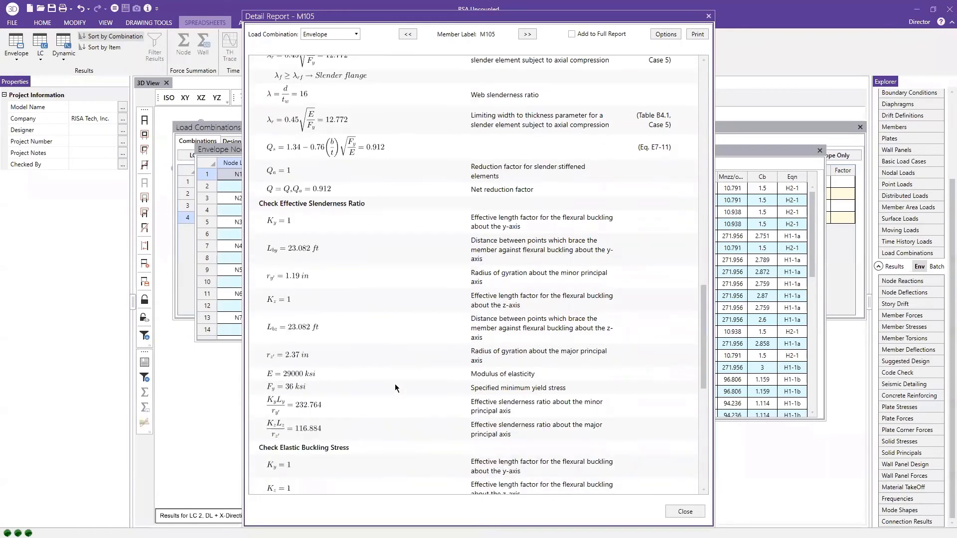
scroll(393, 379, "down", 5)
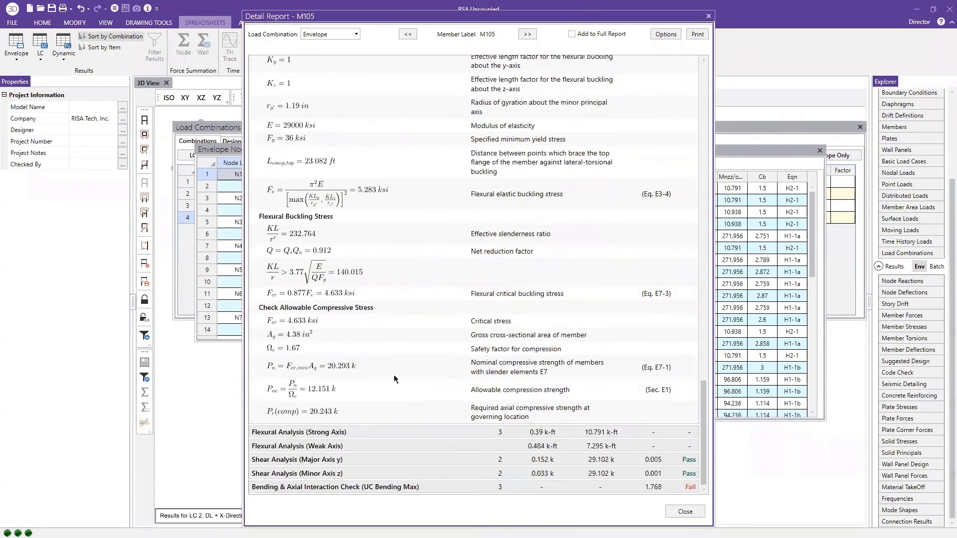
- Expand the strong-axis flexural analysis of M105 and review its slenderness, yielding and lateral torsional buckling calculations
left_click(361, 434)
scroll(398, 384, "down", 8)
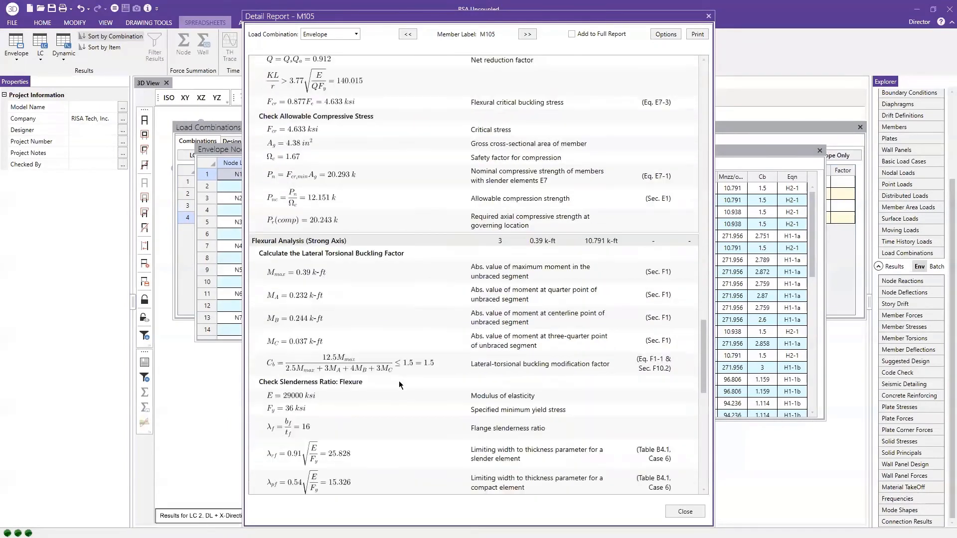
scroll(398, 389, "down", 2)
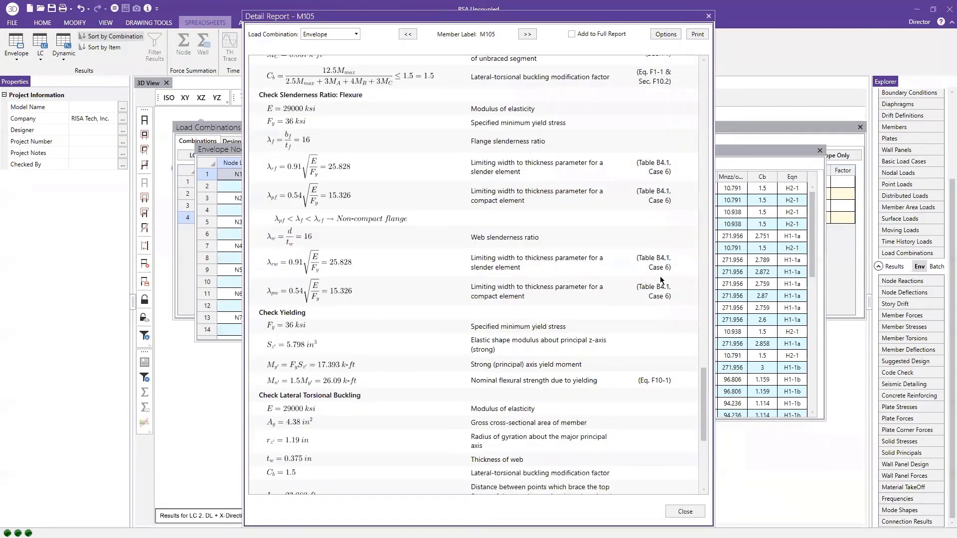
scroll(404, 272, "down", 5)
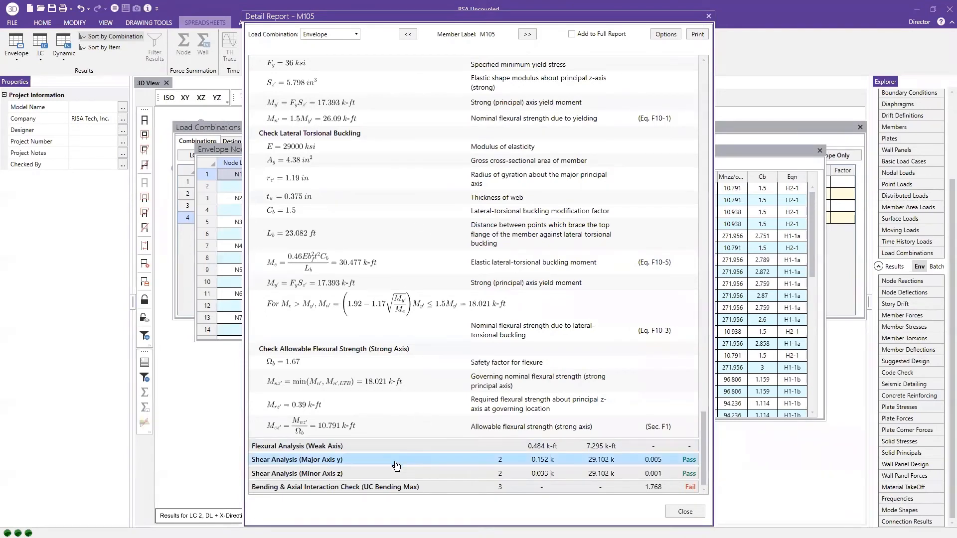
- Expand the bending and axial interaction check of M105 and examine its equation and inputs
left_click(397, 487)
scroll(398, 479, "down", 4)
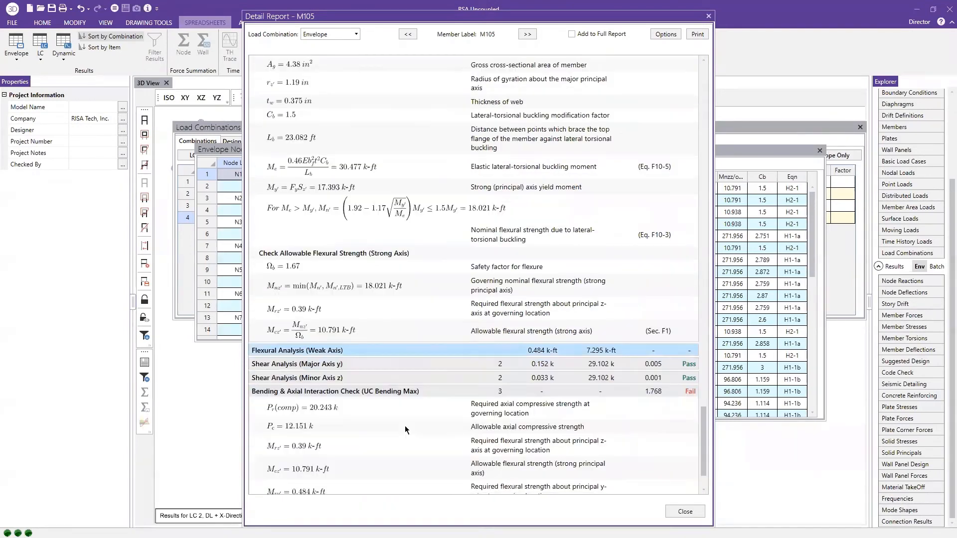
scroll(405, 426, "down", 2)
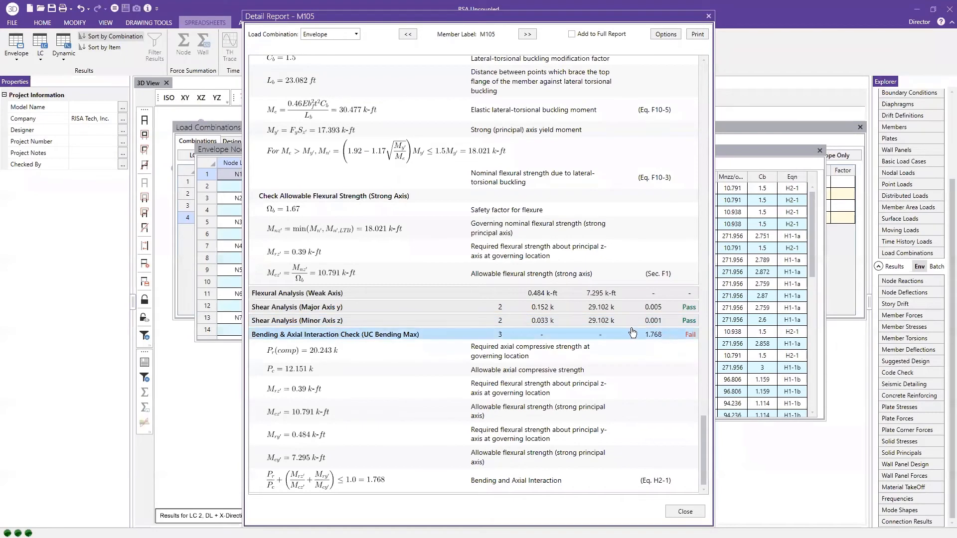
- Leave the M105 detail report and the steel code checks, and review the suggested shapes and controlling members for each section set
left_click(708, 17)
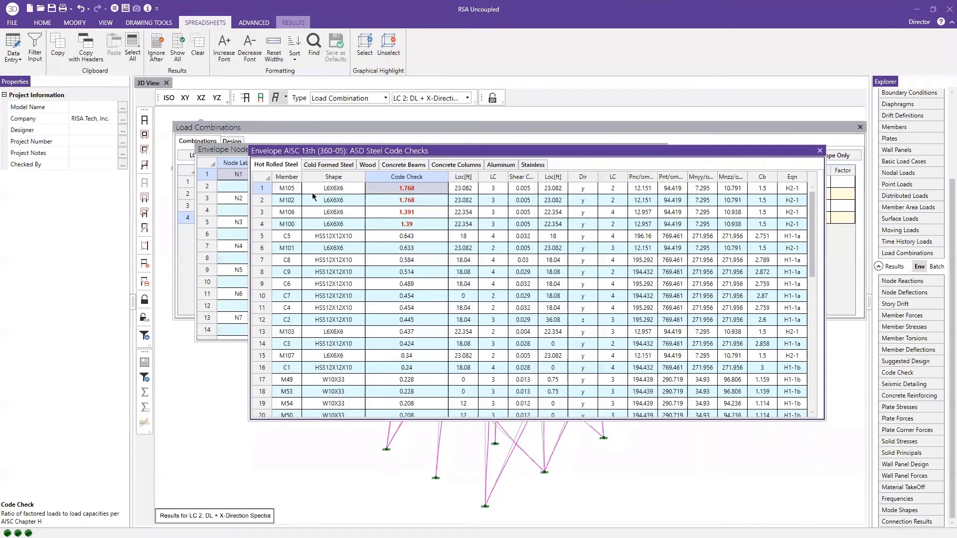
left_click(819, 151)
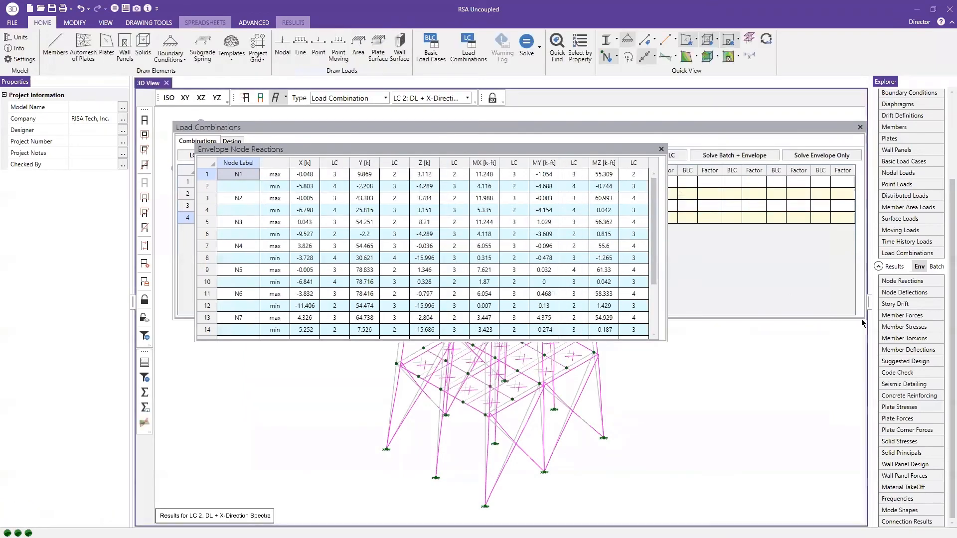
left_click(932, 364)
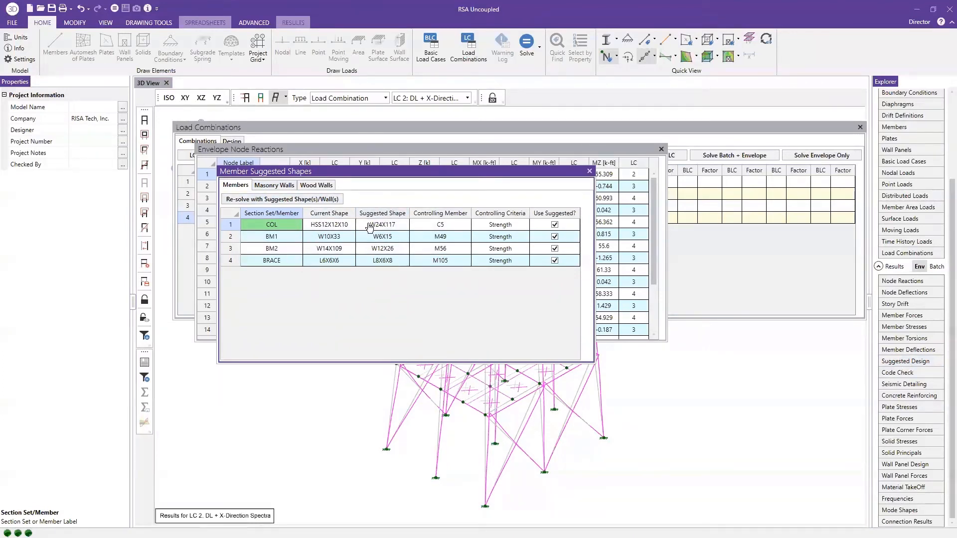
right_click(433, 226)
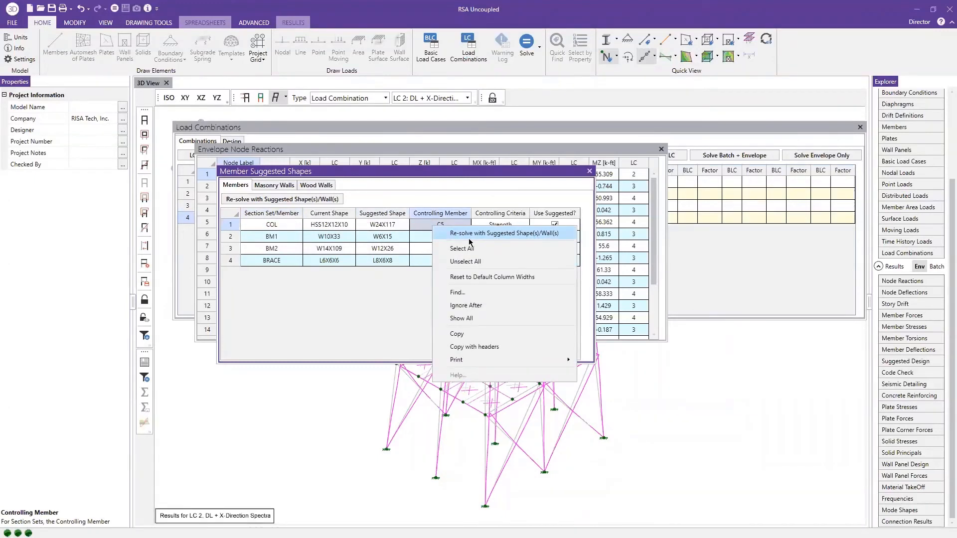
left_click(389, 319)
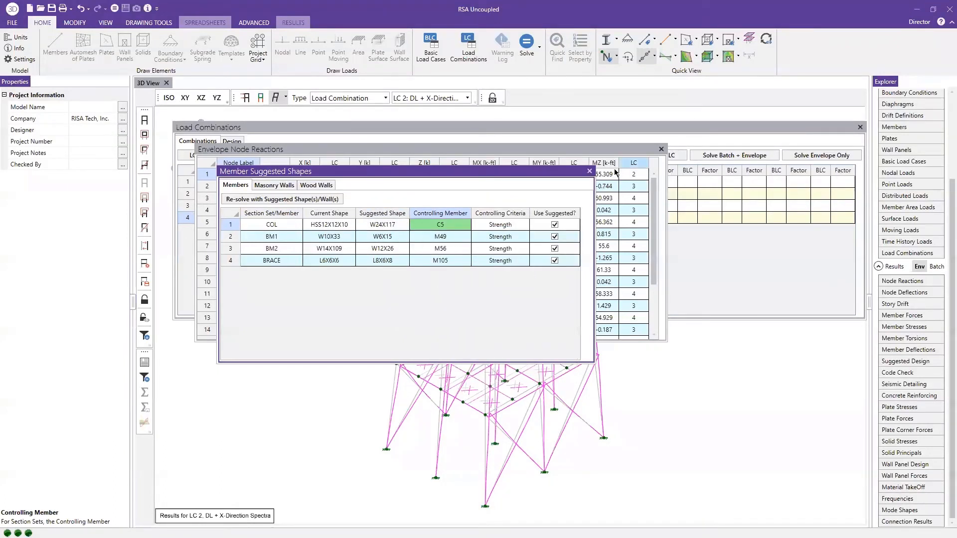
- Close the suggested shapes, envelope node reactions and load combinations spreadsheets to clear the model view
left_click(590, 171)
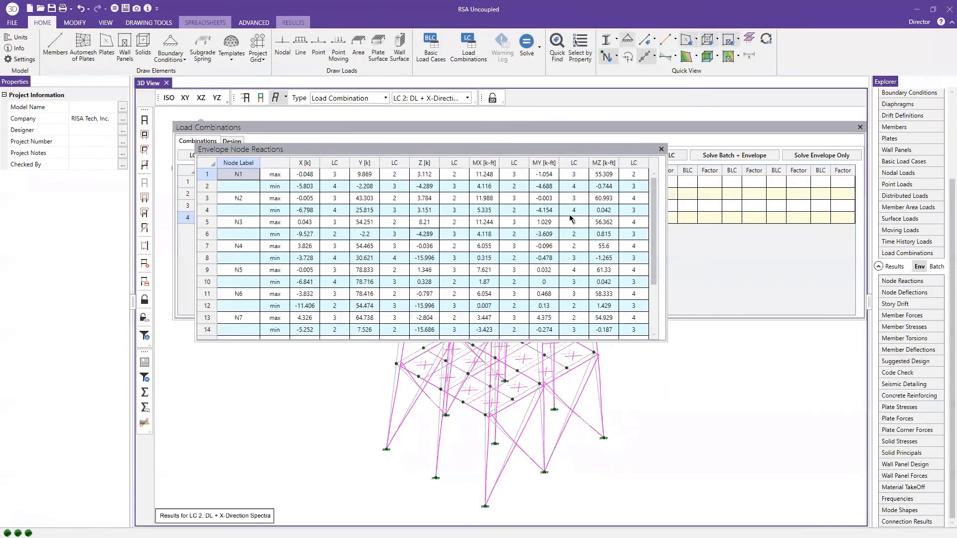
left_click(661, 149)
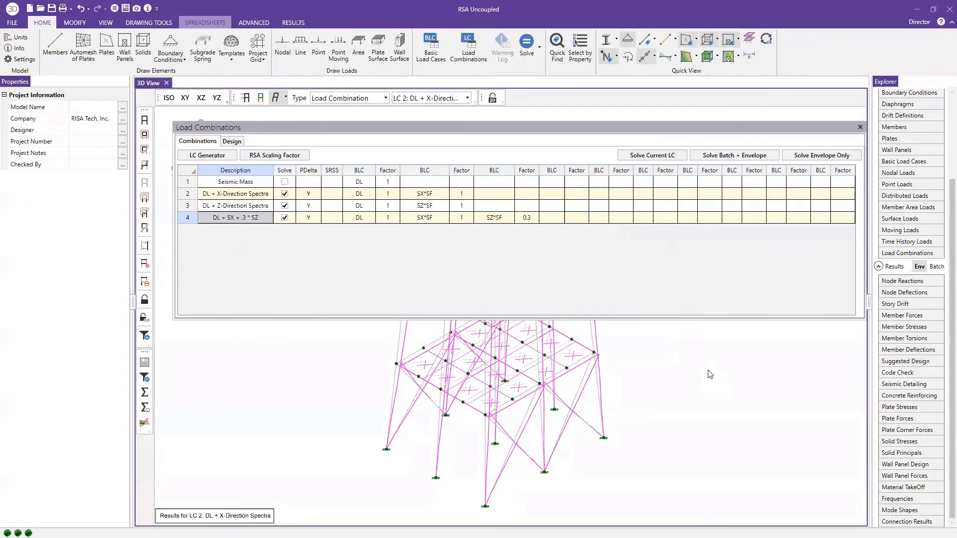
left_click(710, 374)
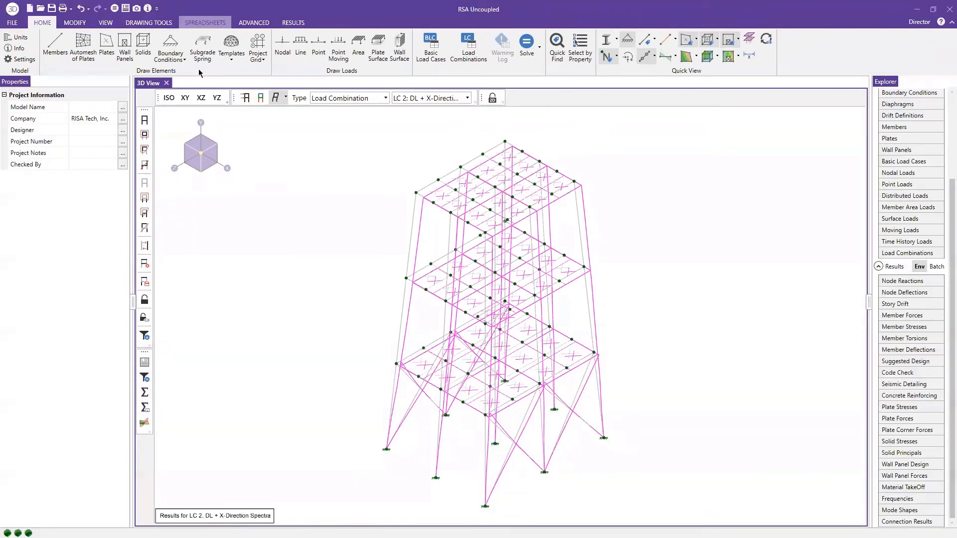
- Open the TH_Seismic_frame.r3d model without saving changes to RSA Uncoupled, dismiss its project information and show the frame in the XY plane
left_click(40, 9)
left_click(218, 102)
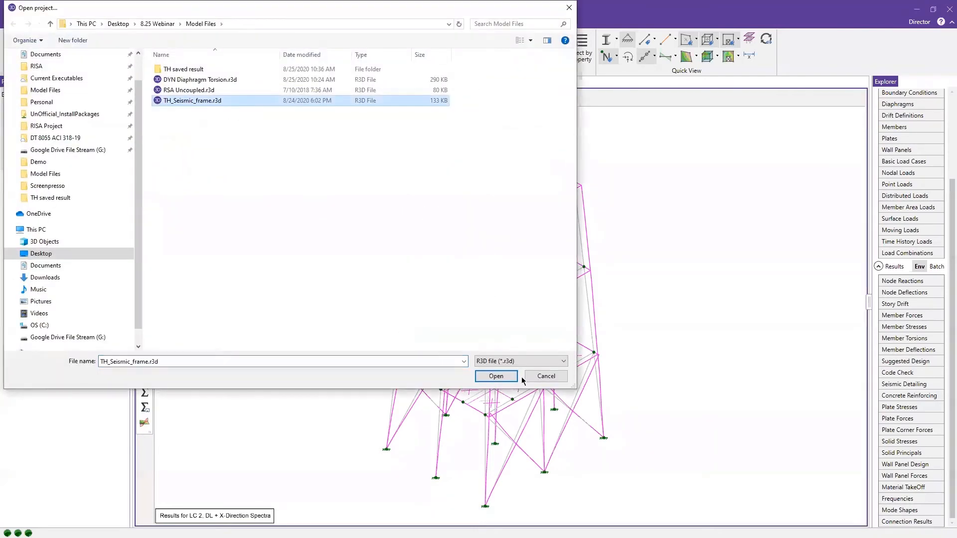
left_click(496, 377)
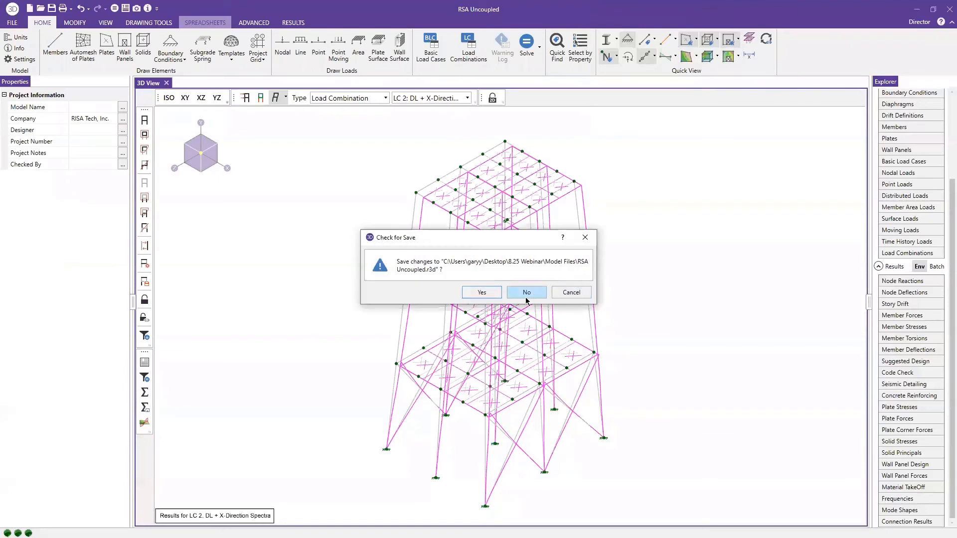
left_click(526, 294)
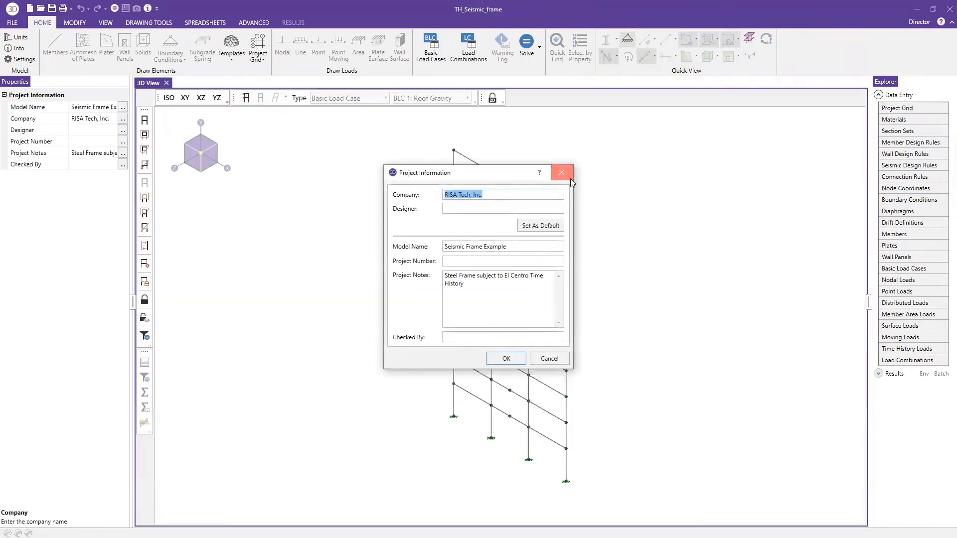
left_click(568, 174)
left_click(185, 97)
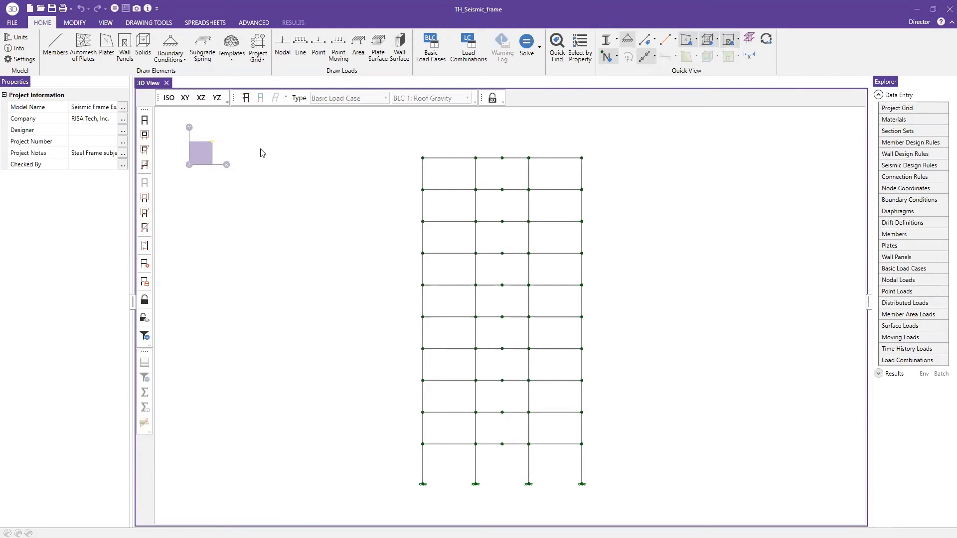
- Open the Time History Function Library and examine the 2400RPM-COS function's definition, graph and values
left_click(255, 23)
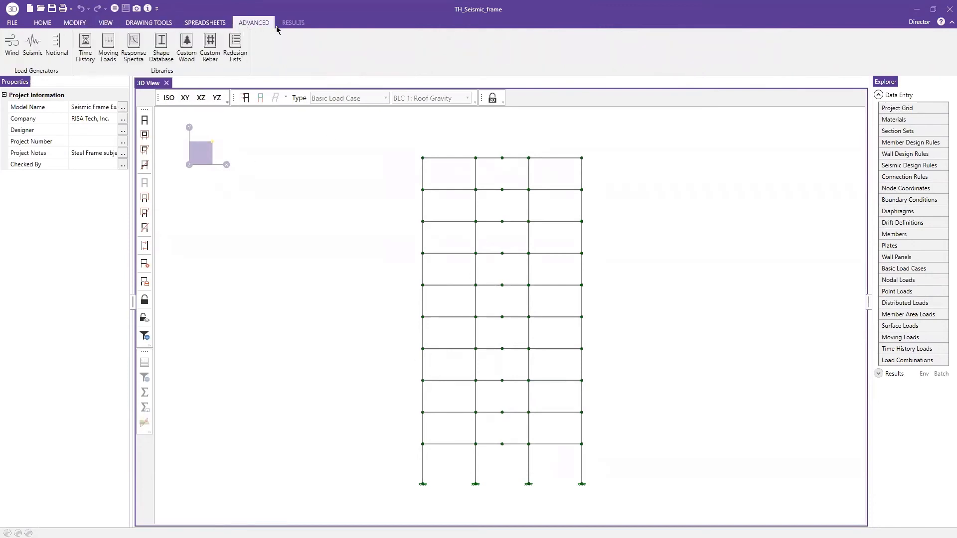
left_click(85, 44)
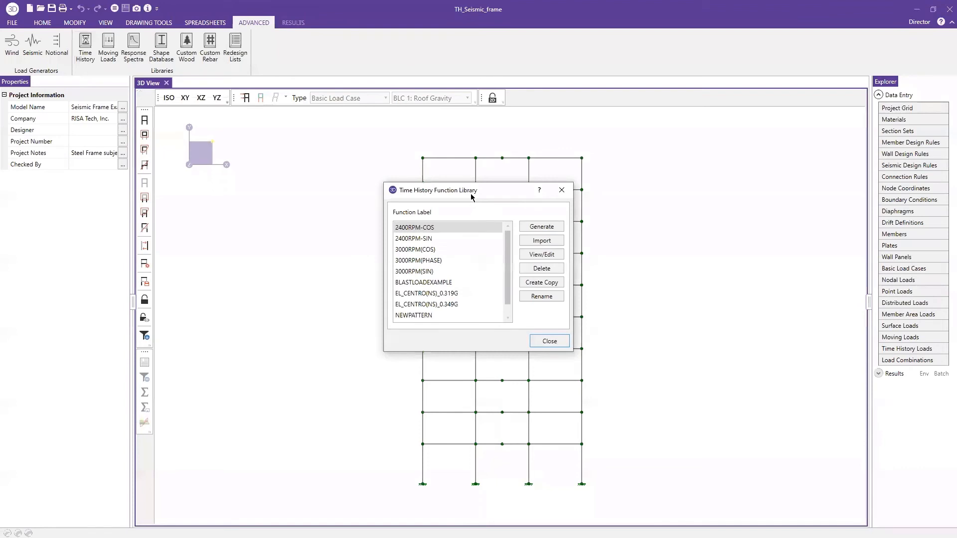
left_click_drag(471, 194, 492, 174)
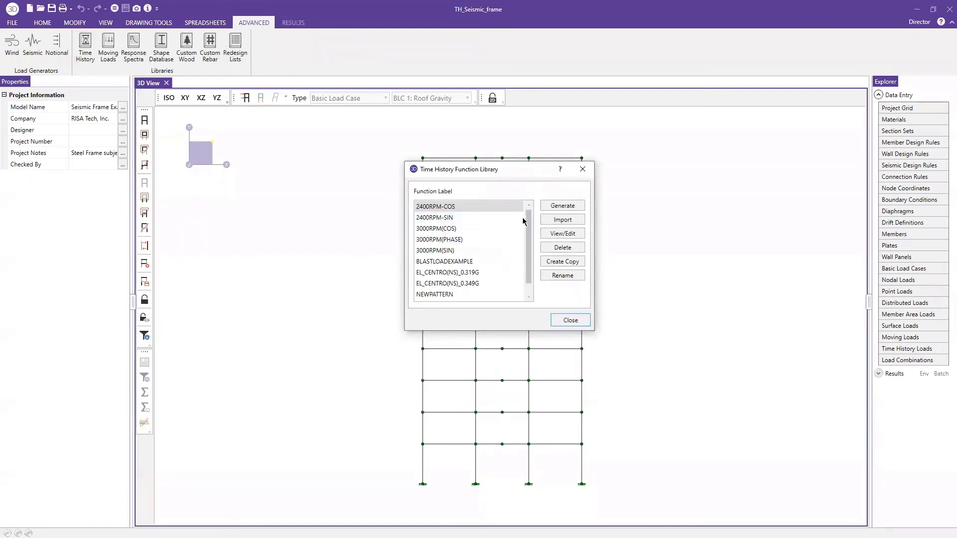
mouse_move(532, 226)
left_mouse_down()
mouse_move(535, 264)
mouse_move(539, 223)
left_mouse_up()
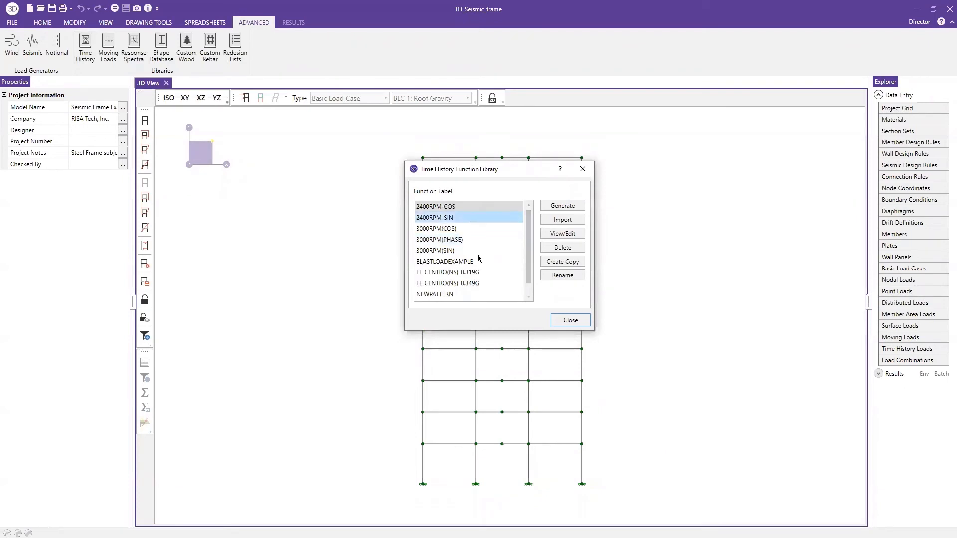
left_click_drag(530, 238, 532, 206)
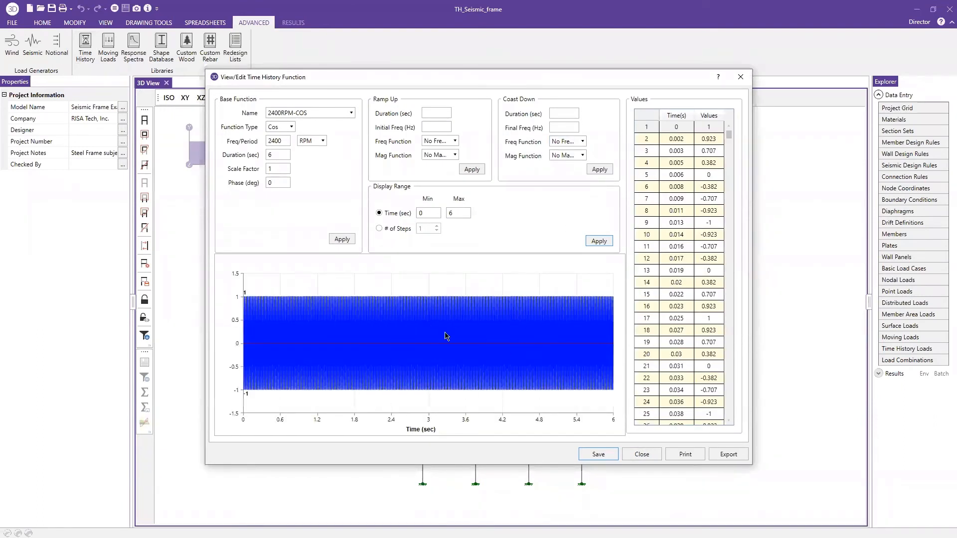
left_click(737, 81)
- View the imported NORTHRIDGE_090 function and inspect its acceleration record and tabulated values
scroll(501, 268, "down", 1)
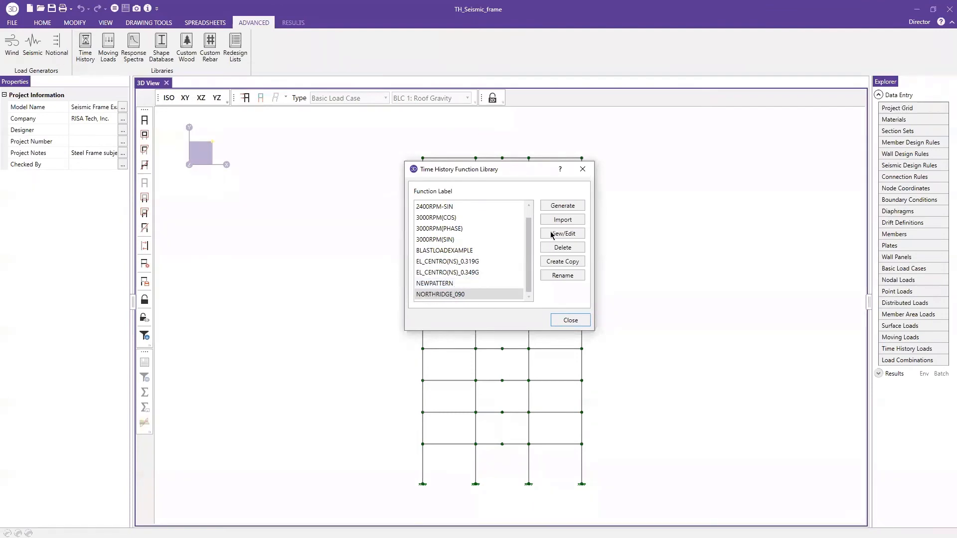
left_click(571, 235)
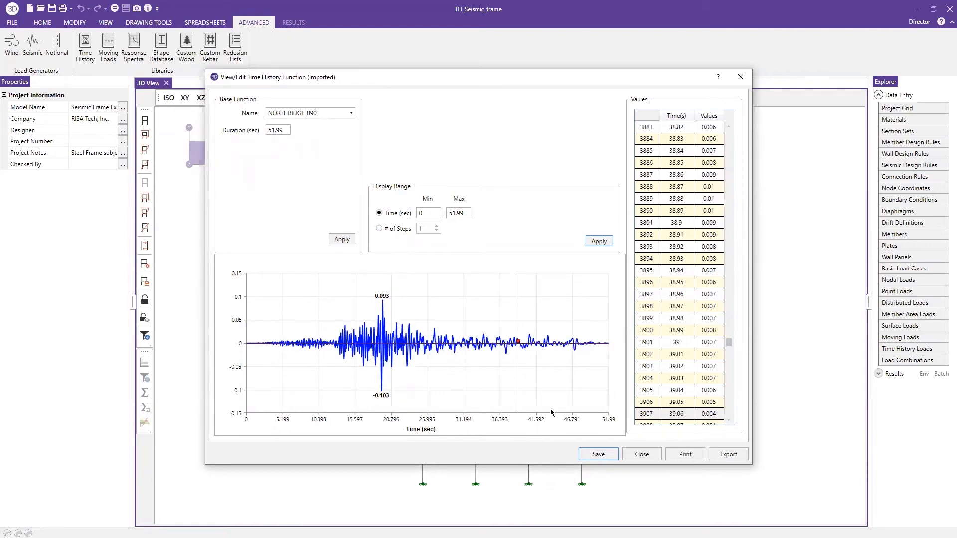
left_click(642, 455)
left_click(492, 284)
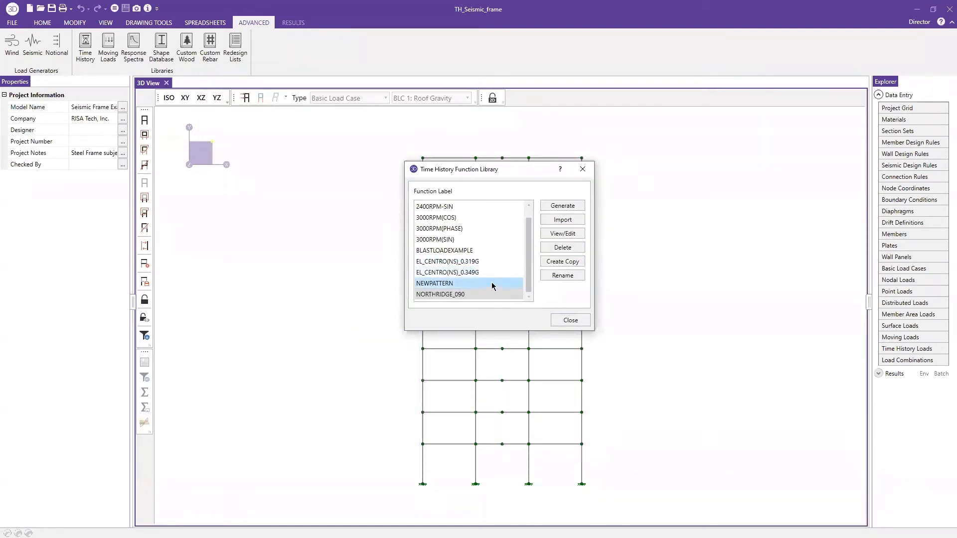
- Look at the options for generating a time history function and importing a .th data file, and close the library without adding anything
left_click(563, 206)
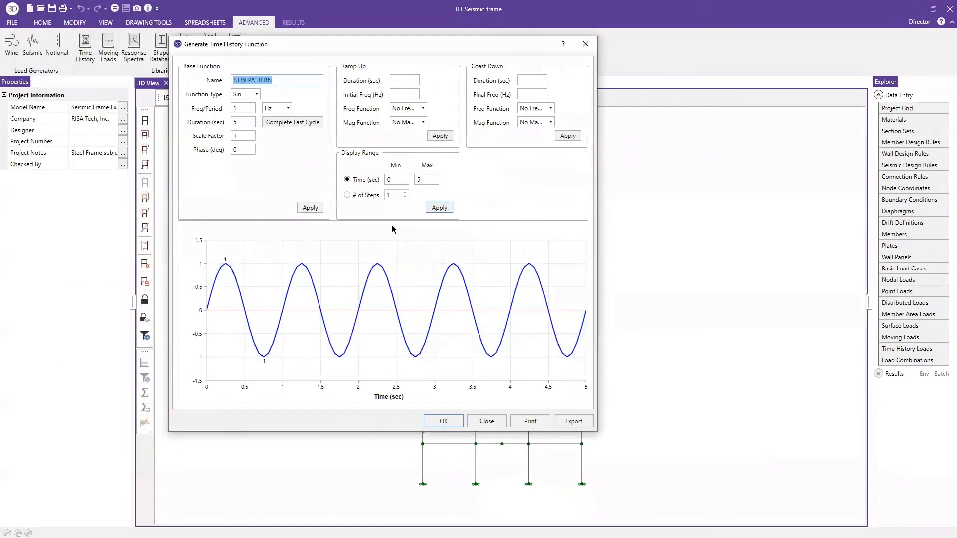
left_click(586, 44)
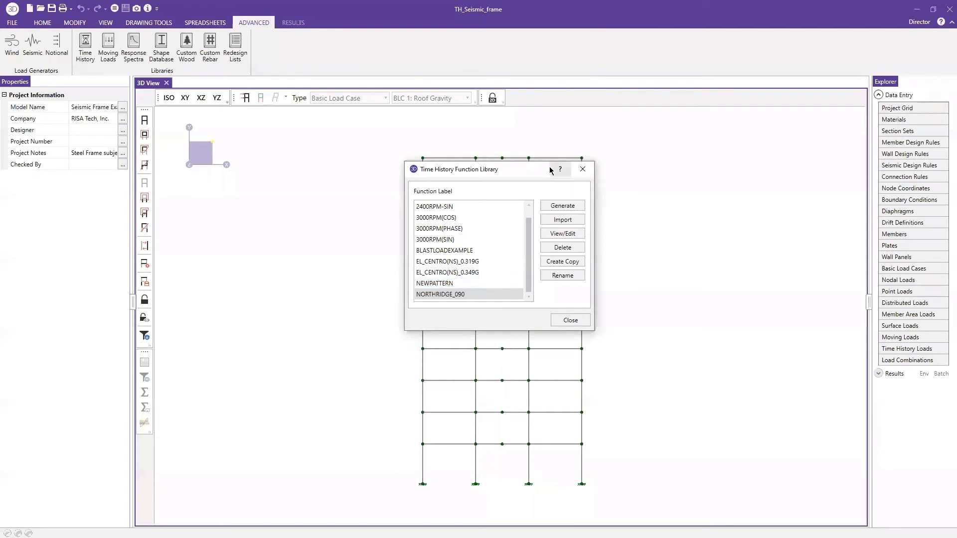
left_click(563, 222)
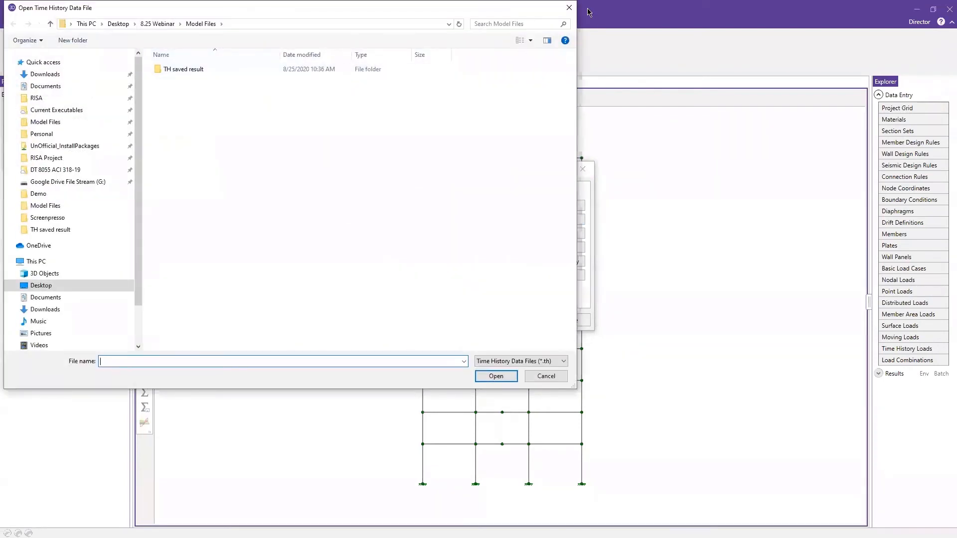
left_click(569, 8)
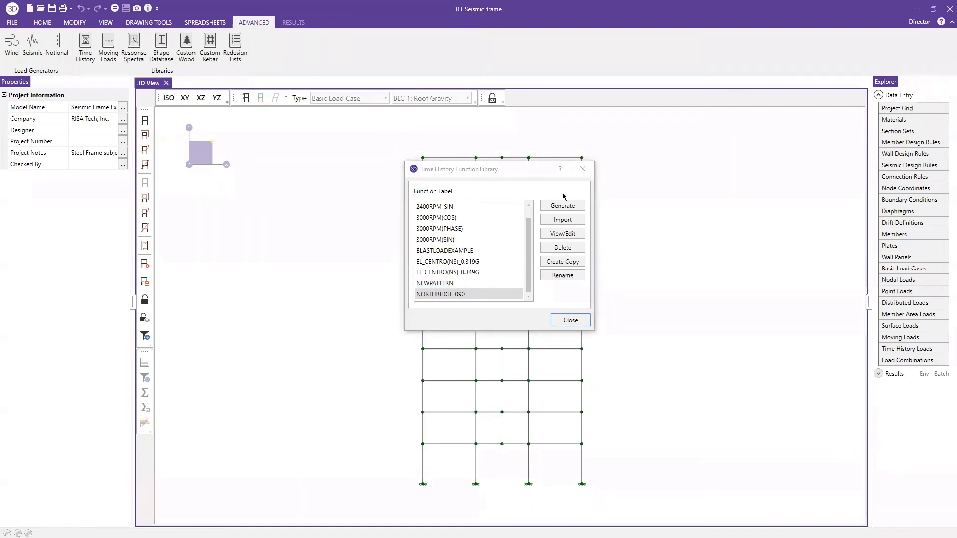
left_click_drag(526, 176, 524, 181)
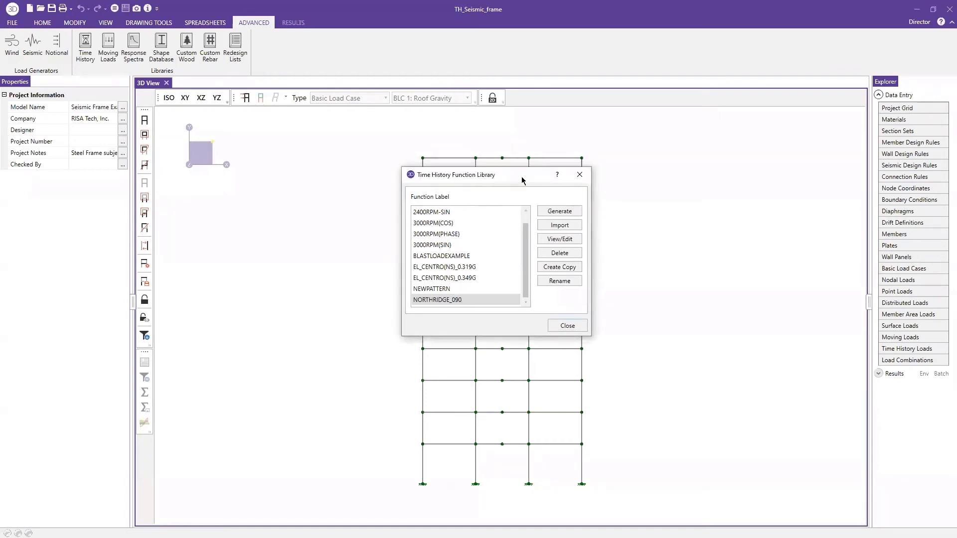
left_click(579, 174)
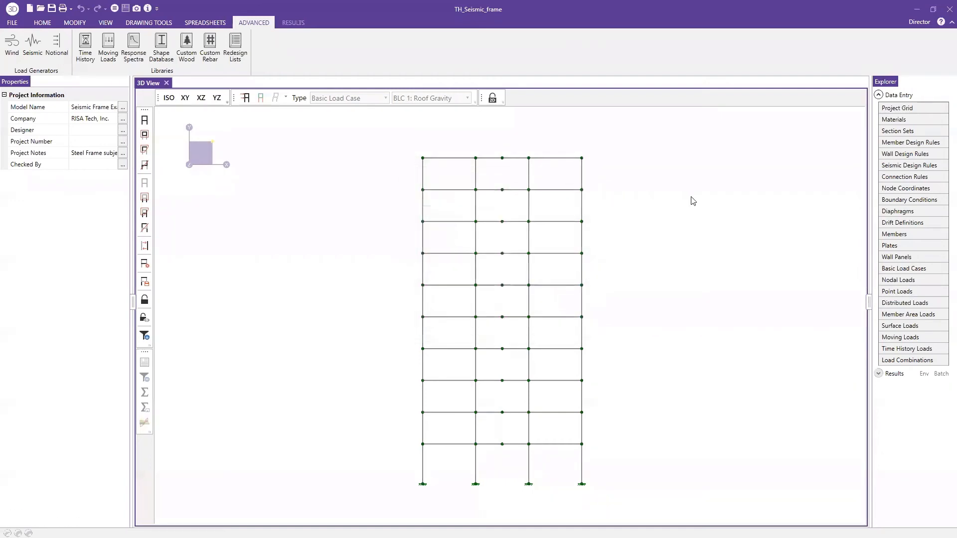
- Open the load combinations and inspect the BLC entry that assigns time history load T1 to the Time History combination
left_click(75, 22)
left_click(43, 22)
left_click(468, 51)
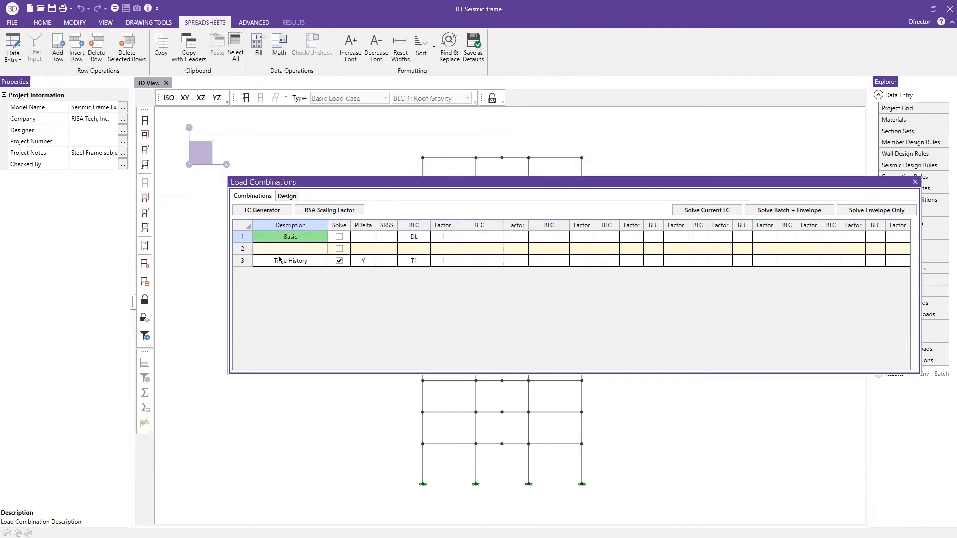
left_click(412, 260)
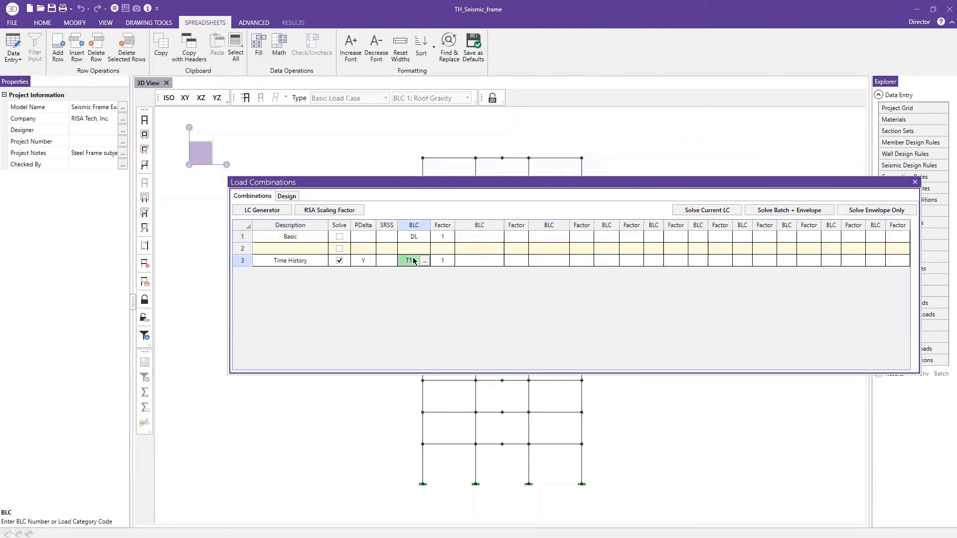
left_click(424, 260)
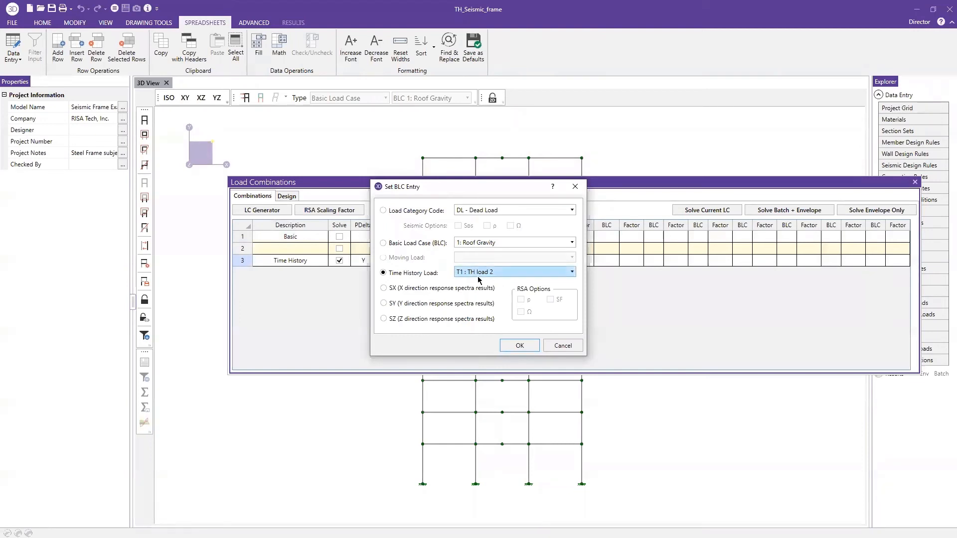
left_click(574, 188)
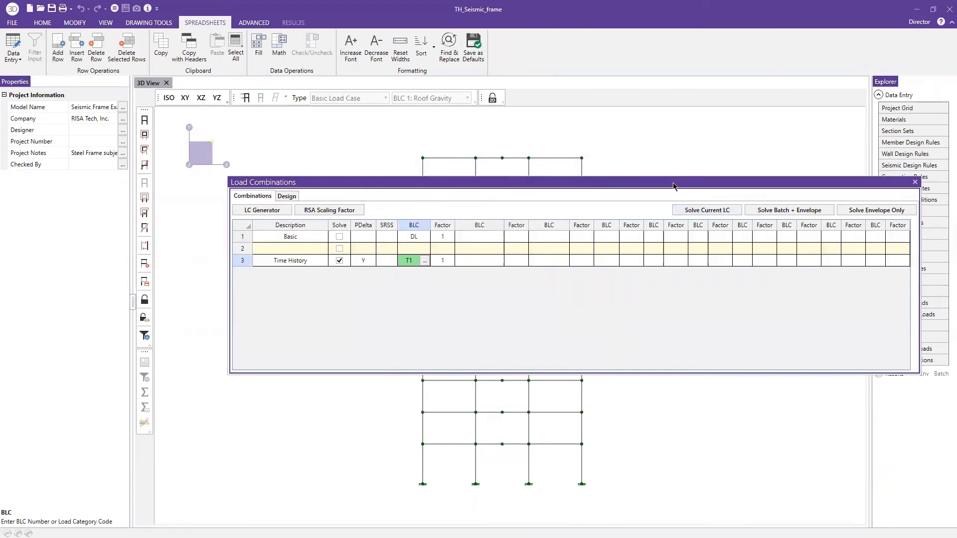
- Open the Time History Loads spreadsheet and inspect load T1's tag, label, time step and available load types
left_click_drag(673, 186, 608, 118)
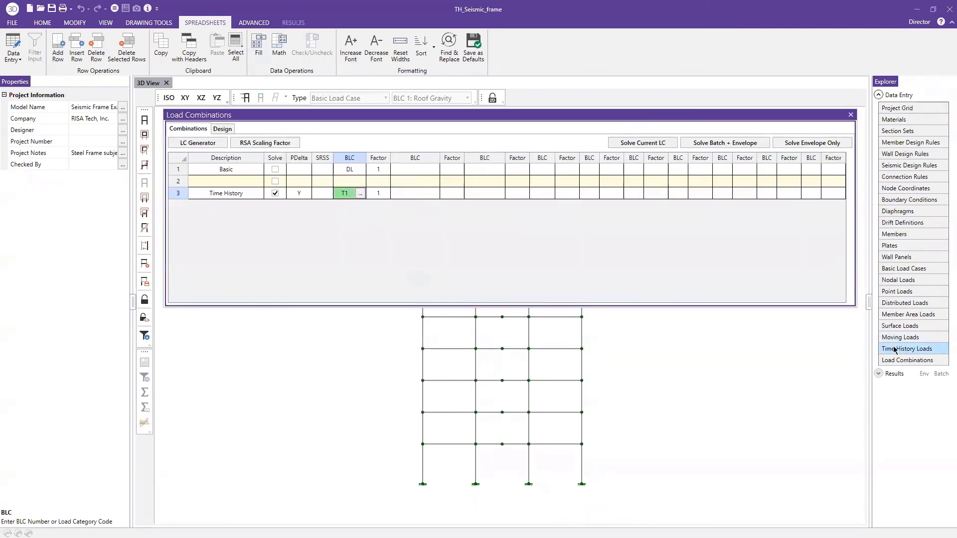
left_click(920, 351)
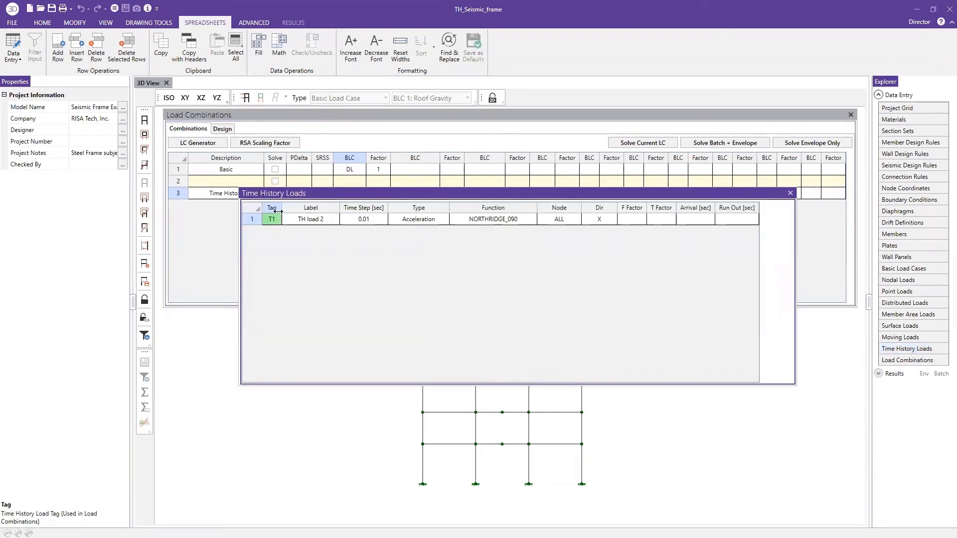
left_click_drag(281, 206, 298, 207)
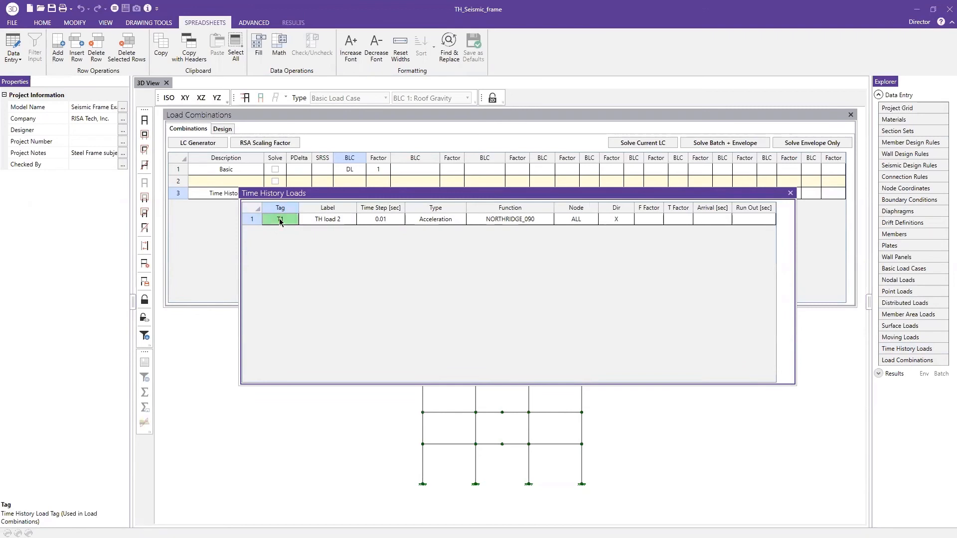
left_click(335, 223)
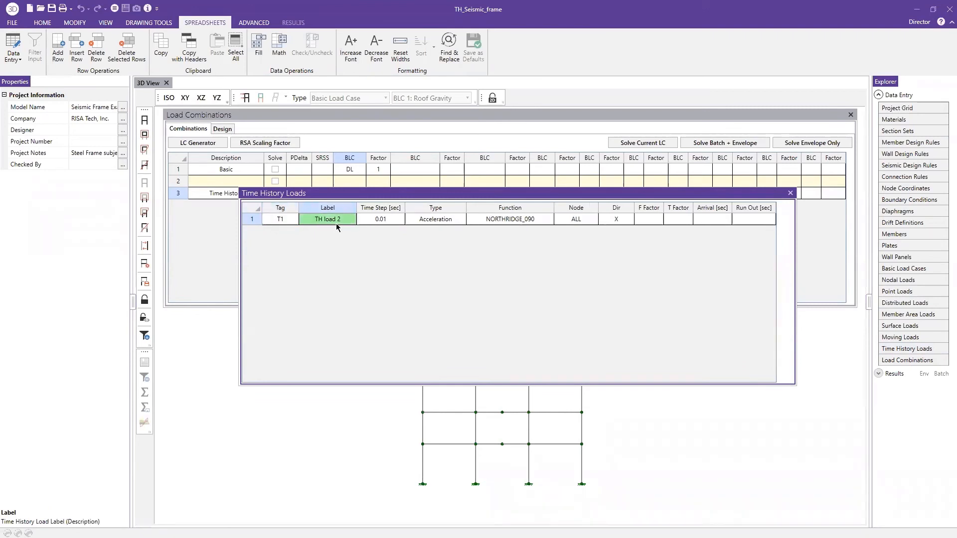
left_click(381, 221)
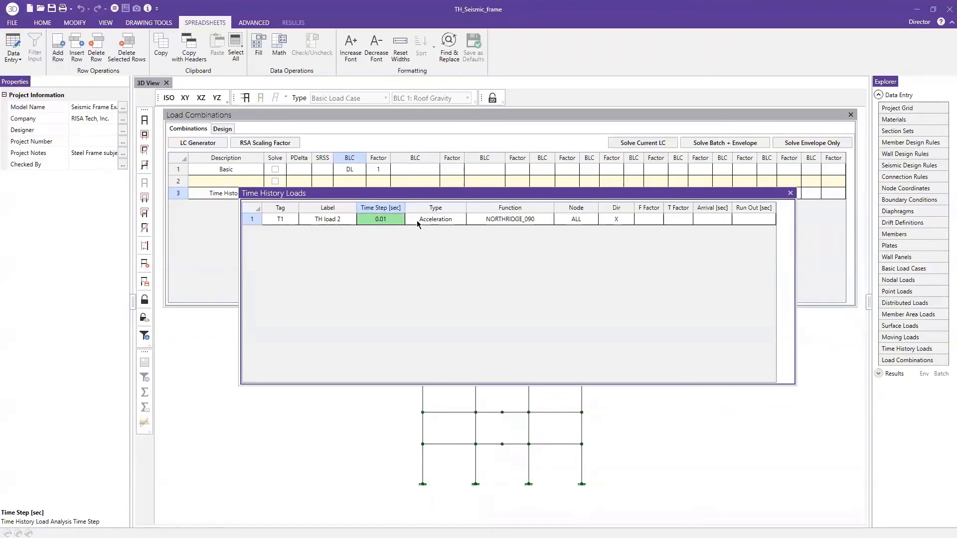
left_click(445, 221)
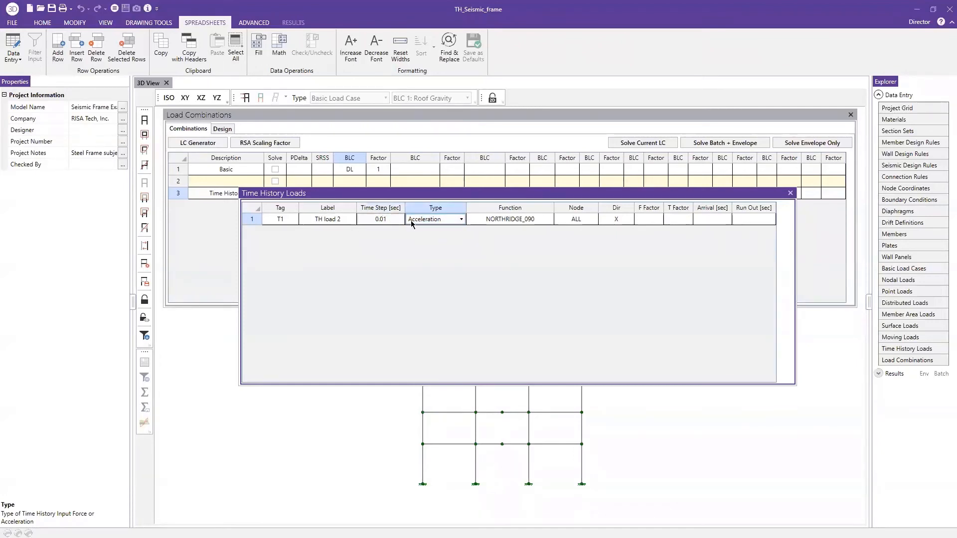
left_click(462, 220)
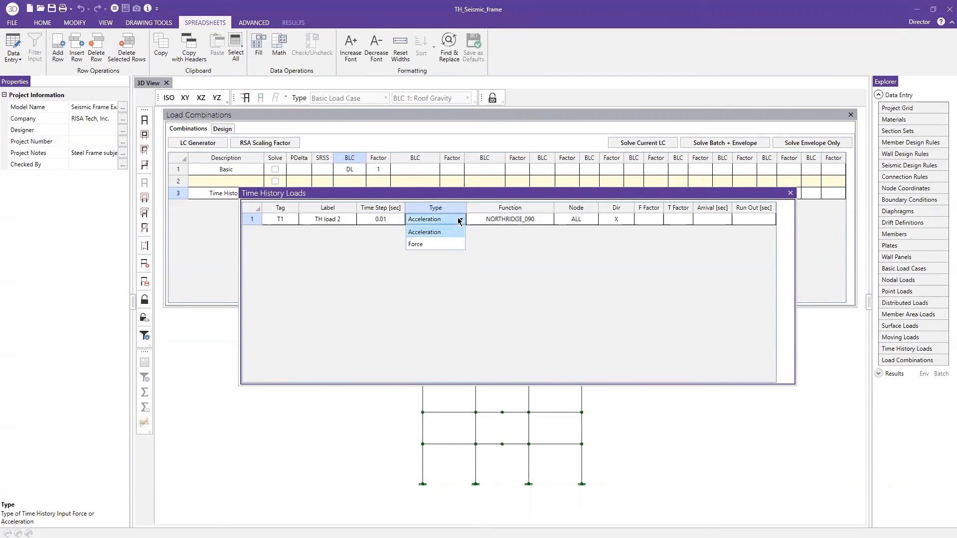
left_click(442, 230)
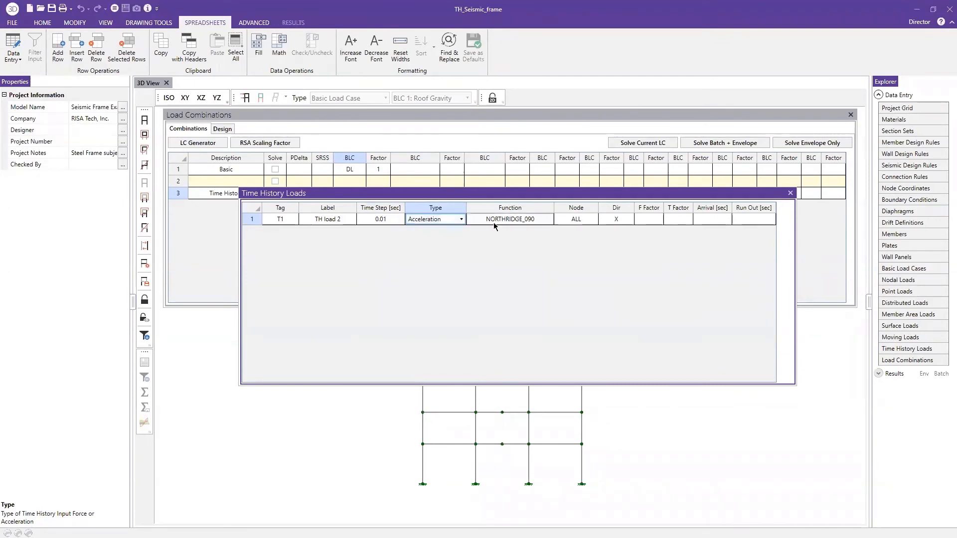
- Look at the function assigned to load T1 in the Time History Function Library and close the library without changes
left_click(528, 224)
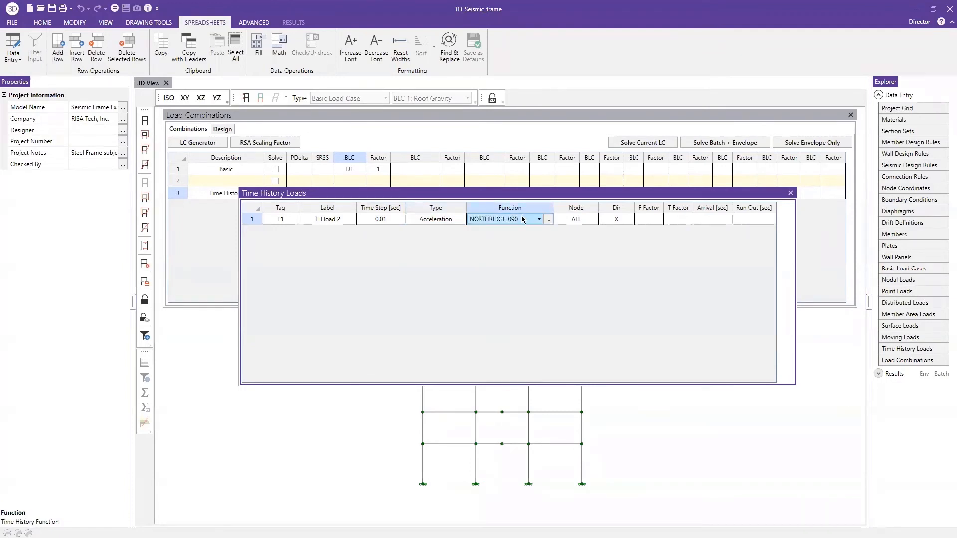
left_click(547, 221)
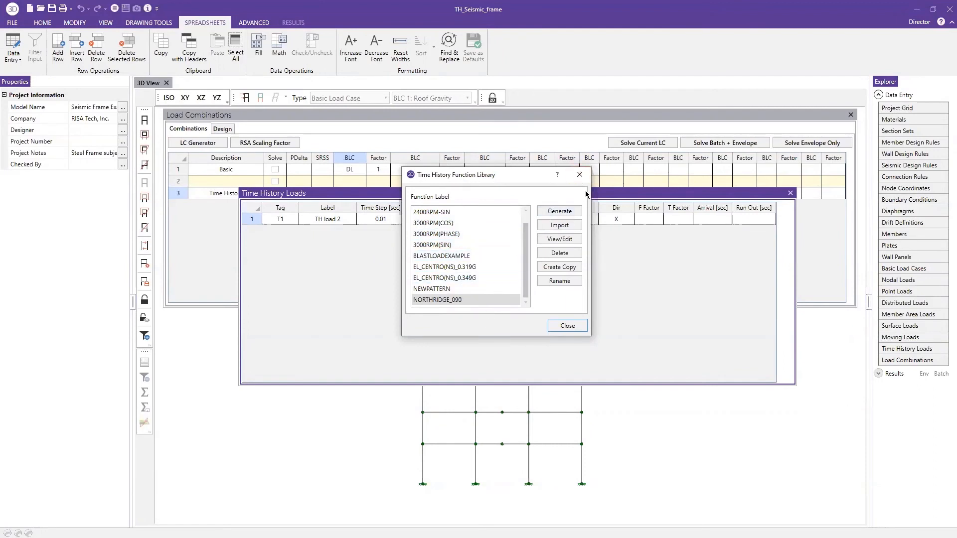
left_click(580, 174)
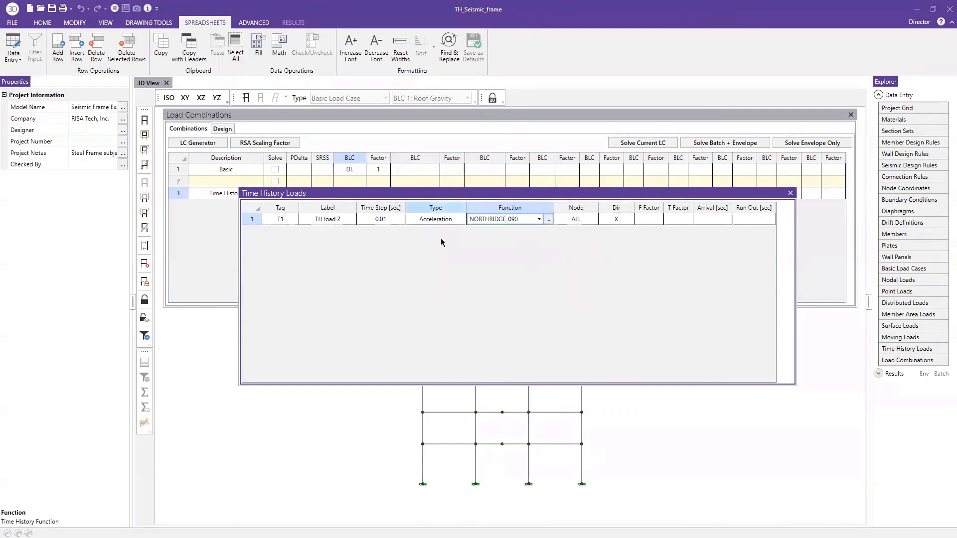
- Inspect the node assignment of load T1 and the available load directions, keeping X as the direction
left_click(581, 220)
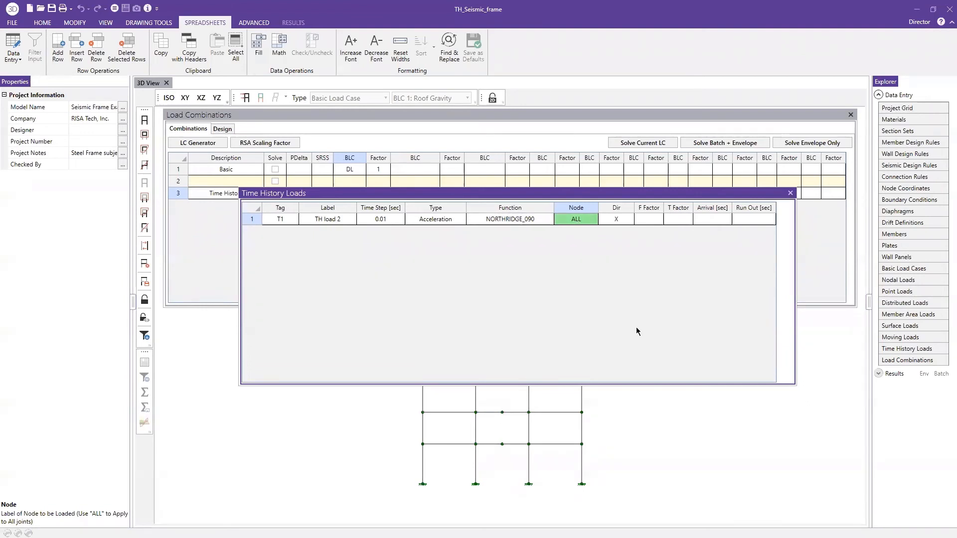
left_click(616, 220)
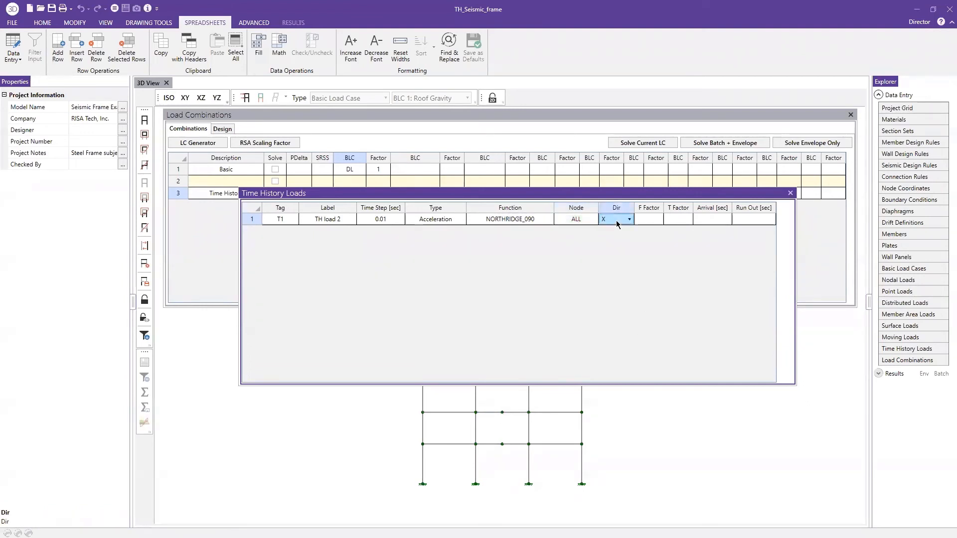
left_click(616, 222)
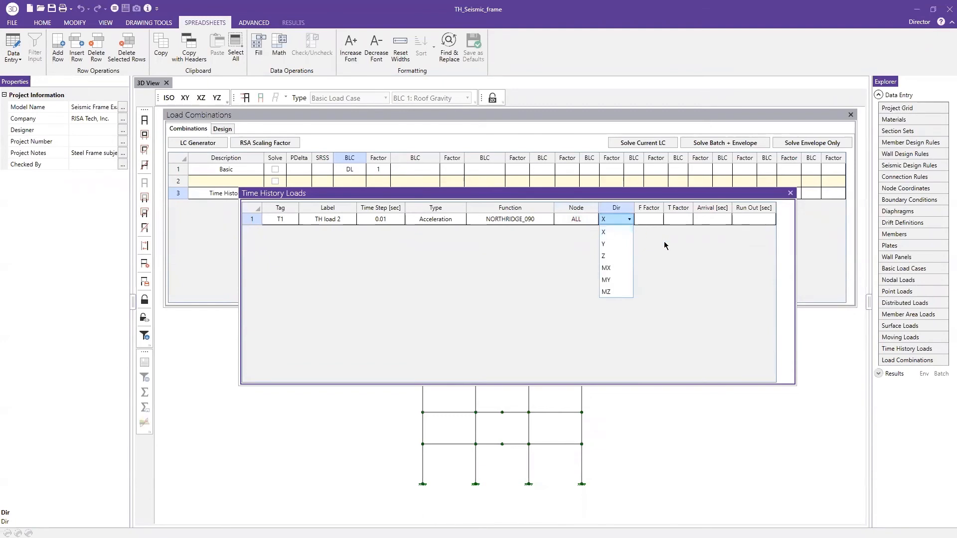
left_click(655, 239)
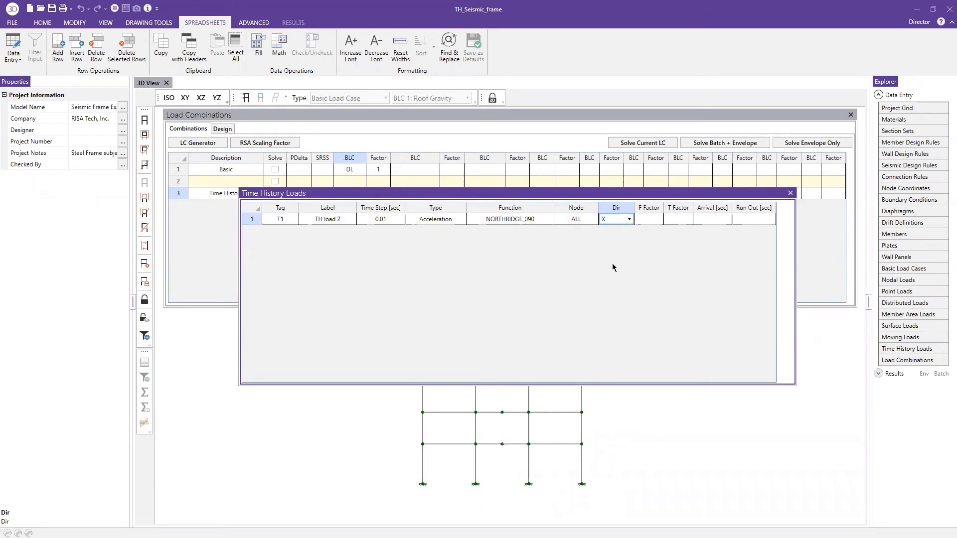
left_click(630, 219)
left_click(618, 219)
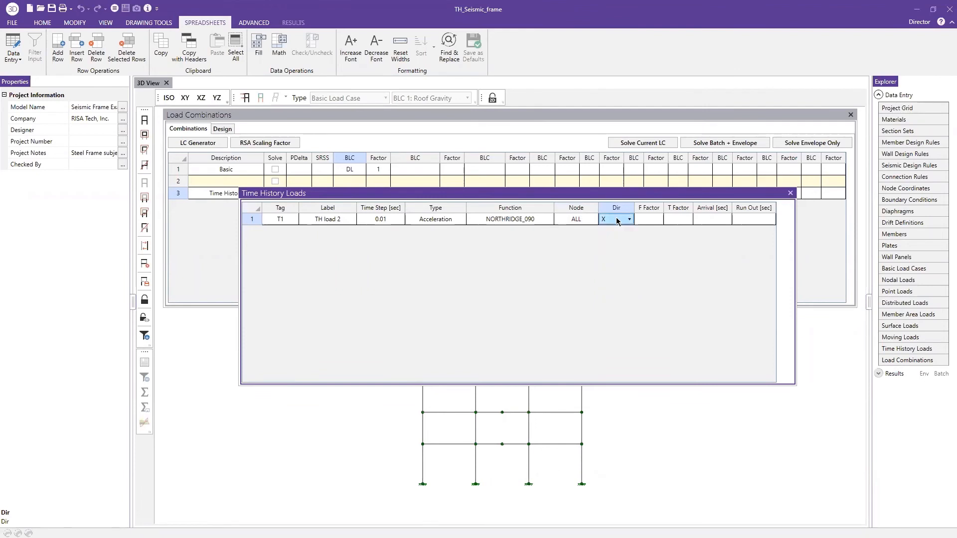
left_click(656, 268)
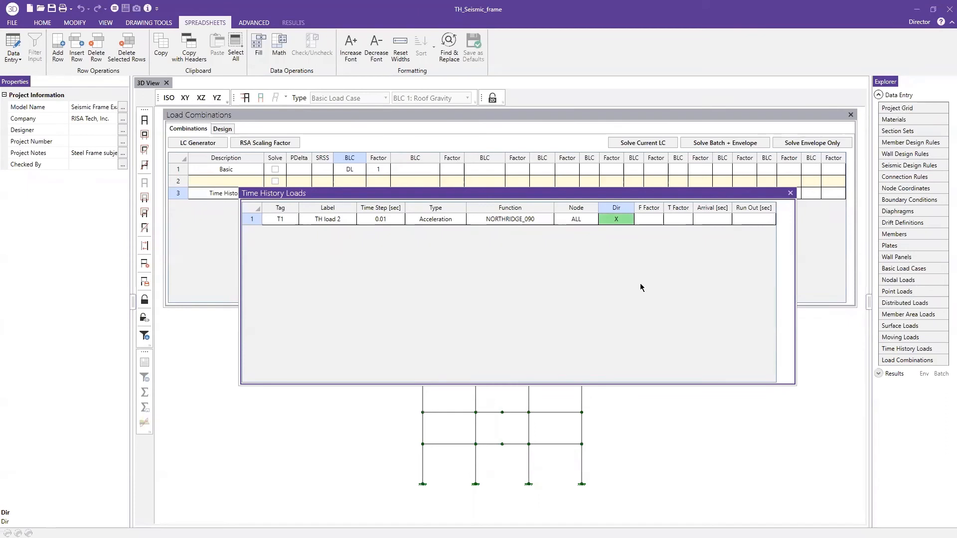
- Switch to the Time History help page in the browser and look through its load spreadsheet, damping, soil property and results trace sections
left_click(636, 298)
key("alt+Tab")
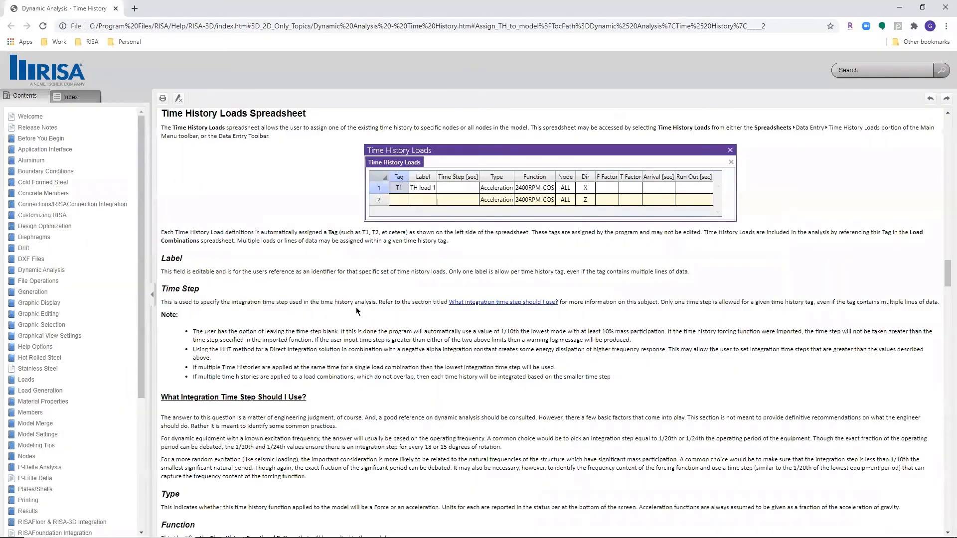
scroll(447, 327, "down", 12)
scroll(458, 331, "down", 20)
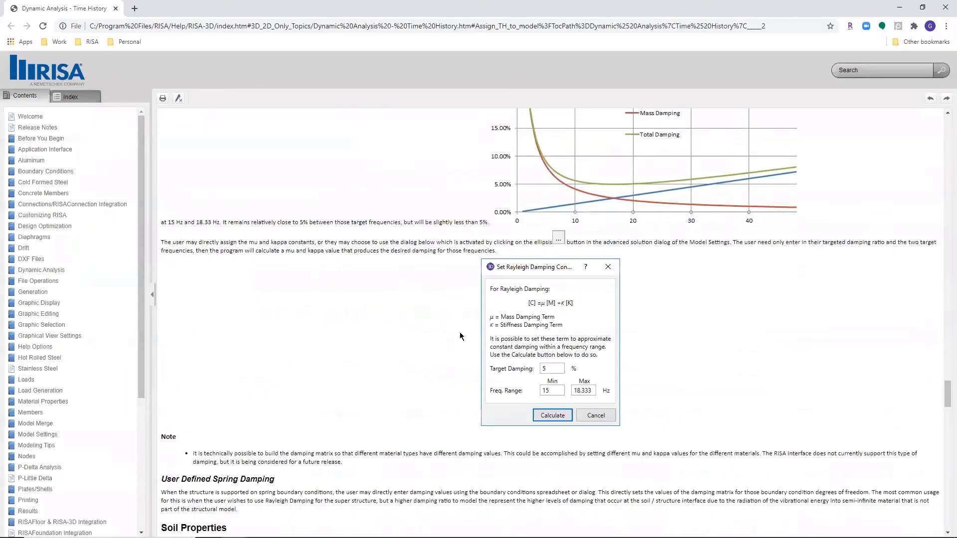
scroll(460, 332, "up", 20)
scroll(460, 331, "down", 20)
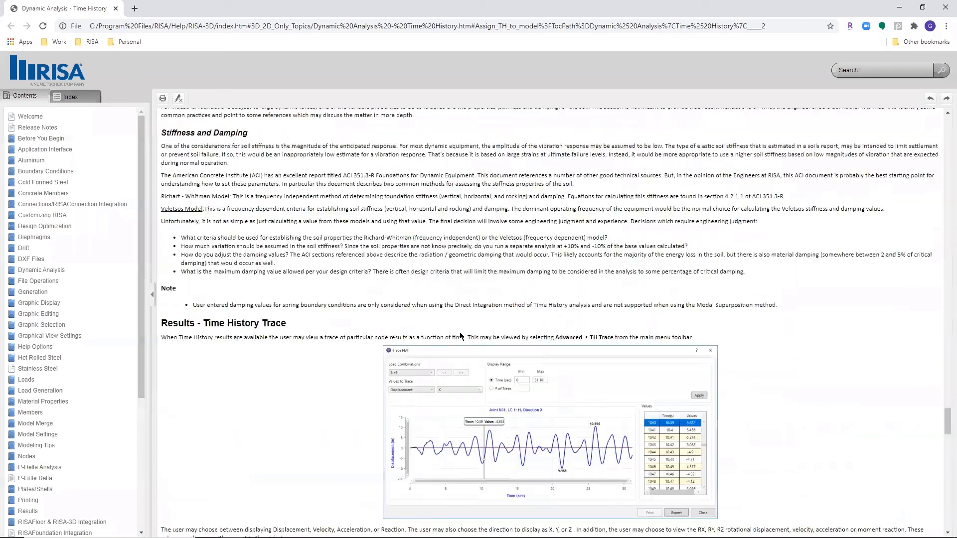
scroll(437, 318, "up", 15)
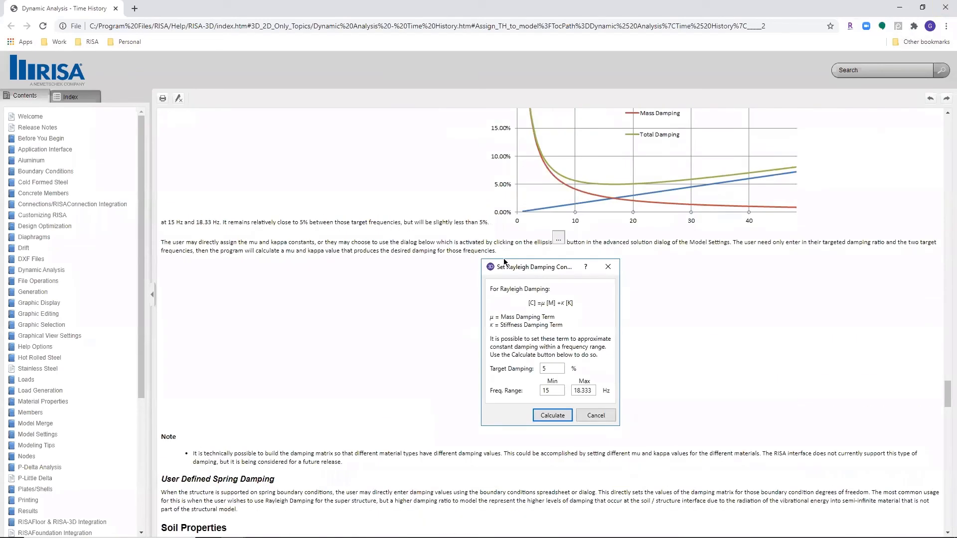
scroll(504, 287, "up", 20)
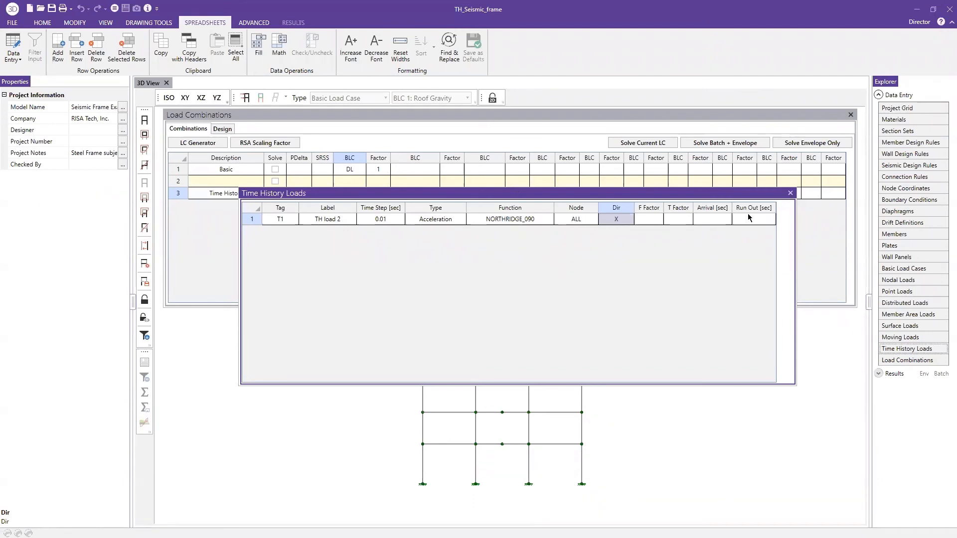
- Start the batch and envelope solution and run the required eigensolution with the Basic load combination for mass, closing the frequency results
left_click(790, 193)
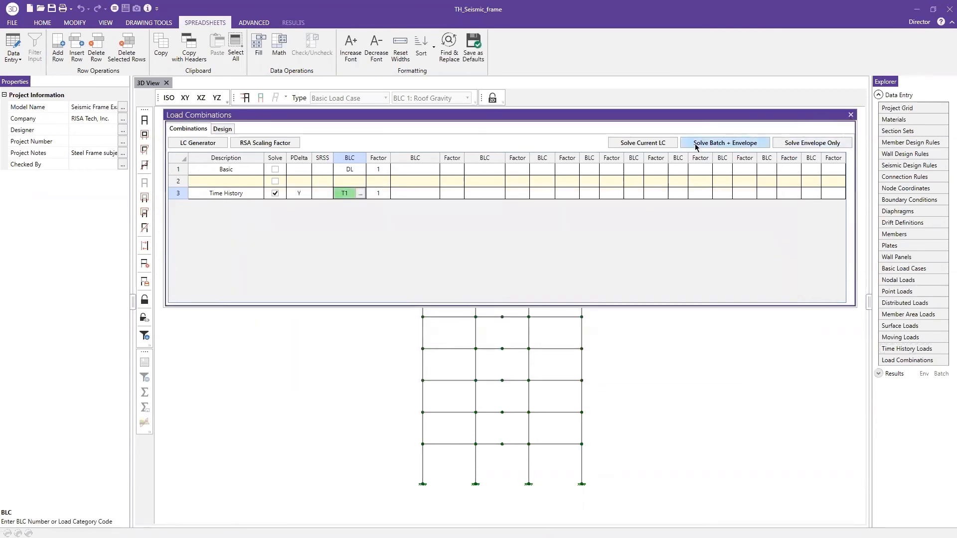
left_click(745, 144)
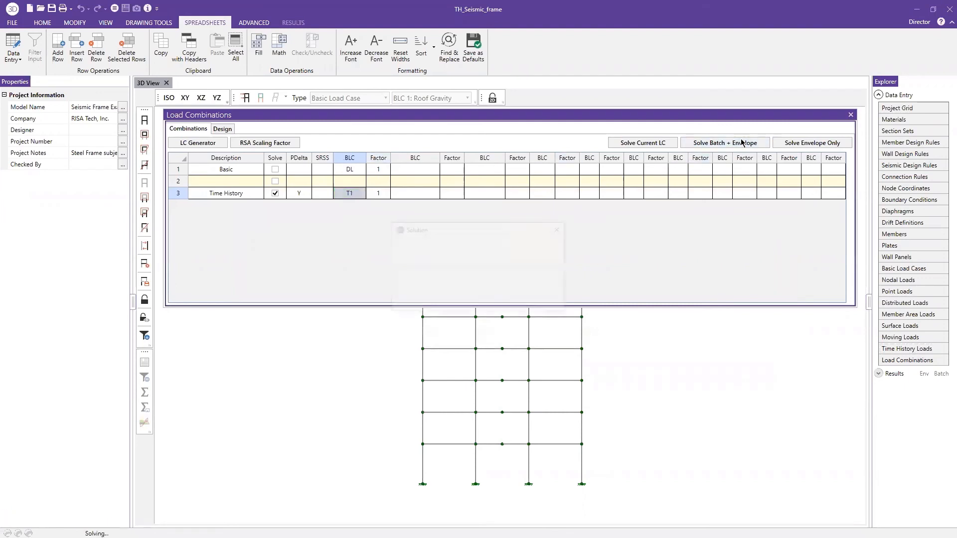
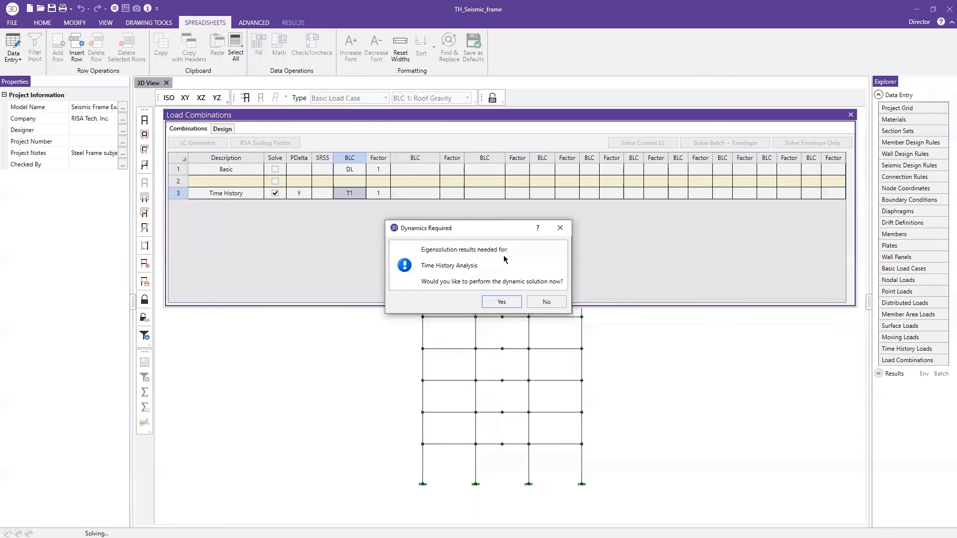
left_click(508, 305)
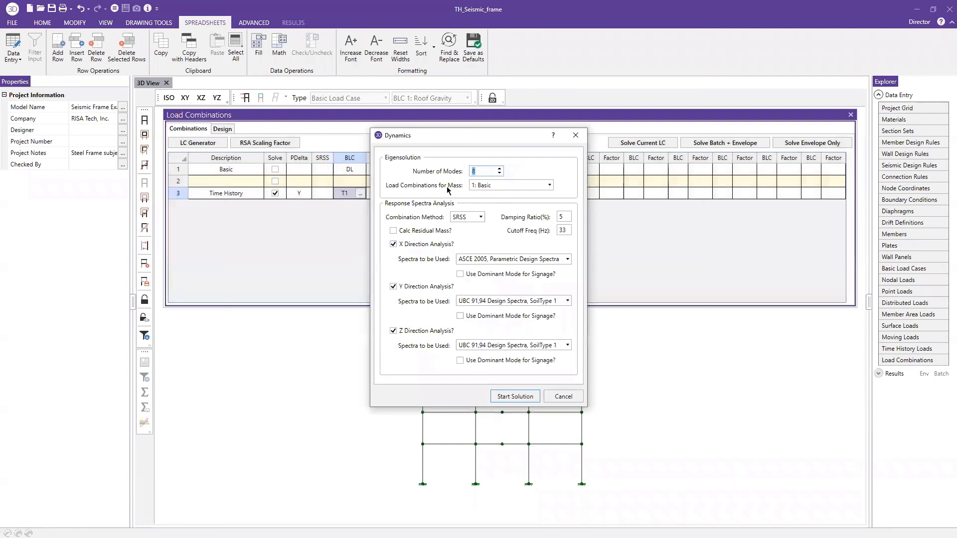
left_click(514, 397)
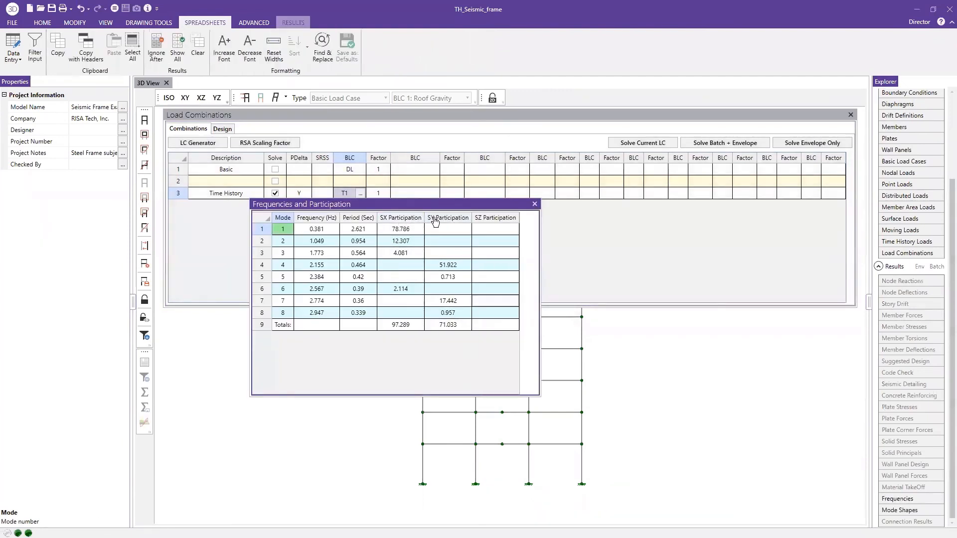
left_click(534, 204)
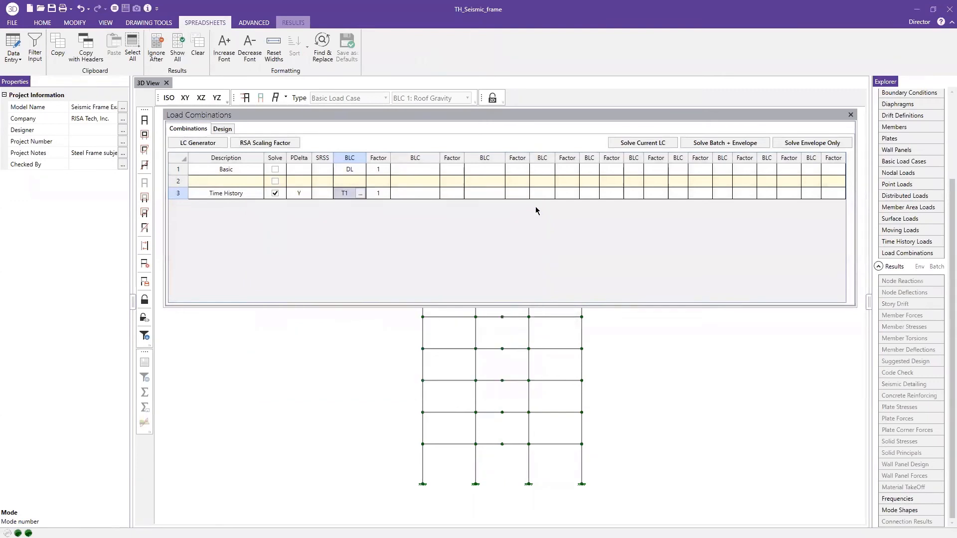
left_click(729, 145)
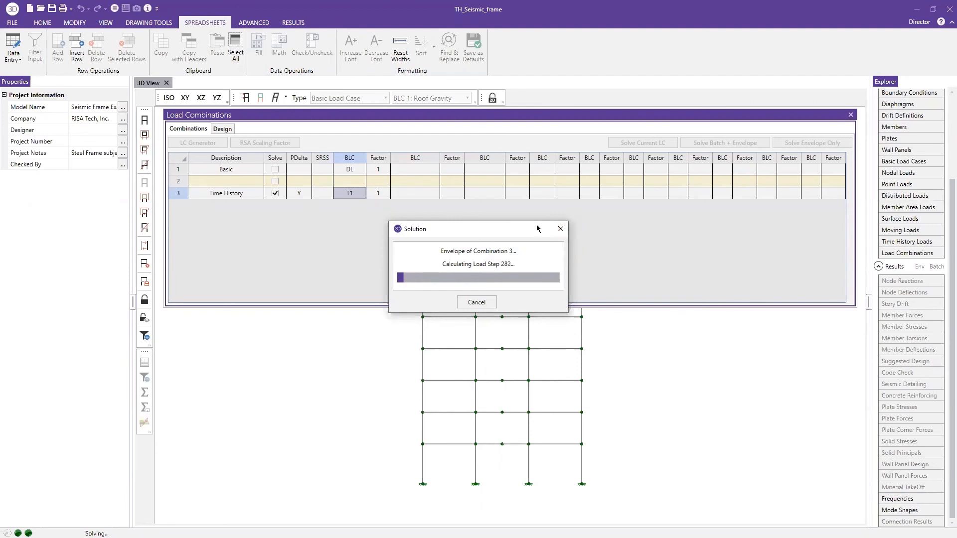
left_click(563, 232)
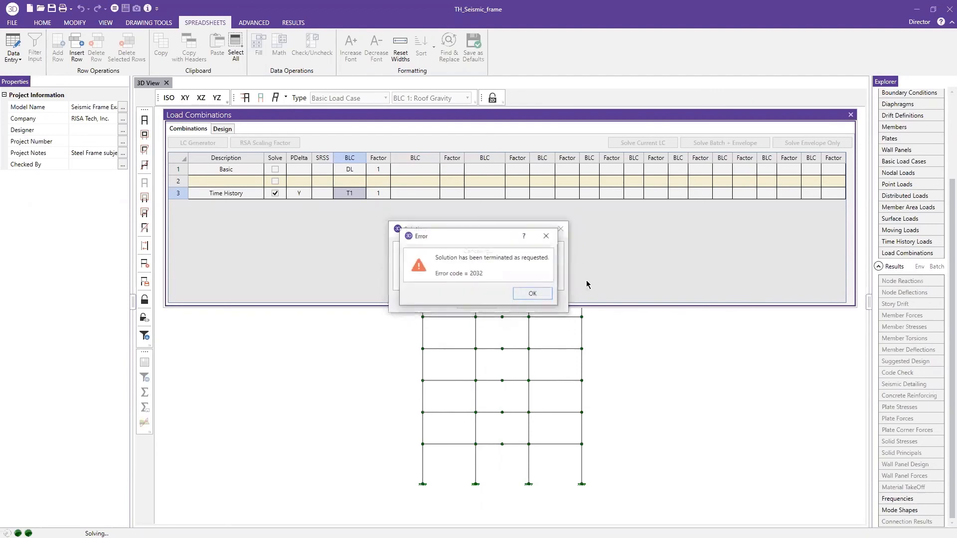
left_click(533, 294)
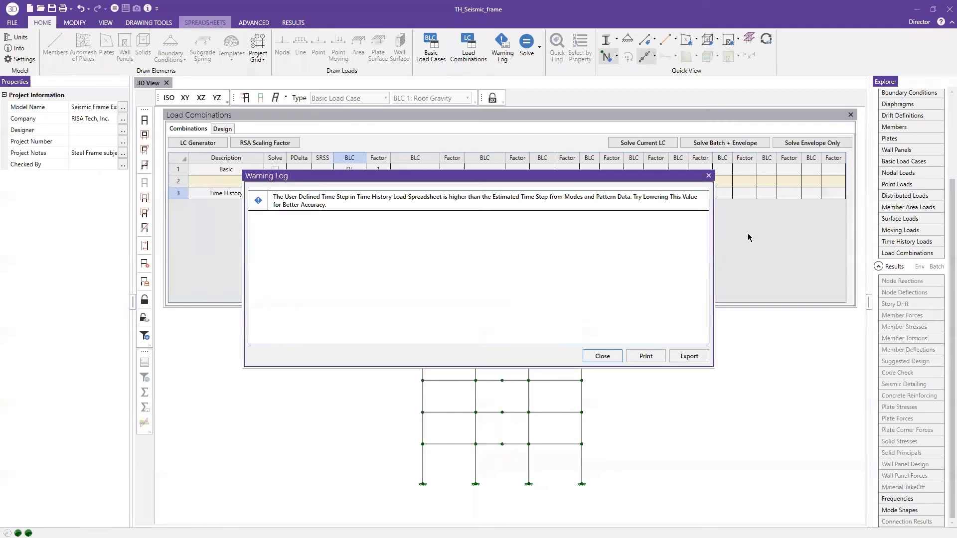
left_click(774, 171)
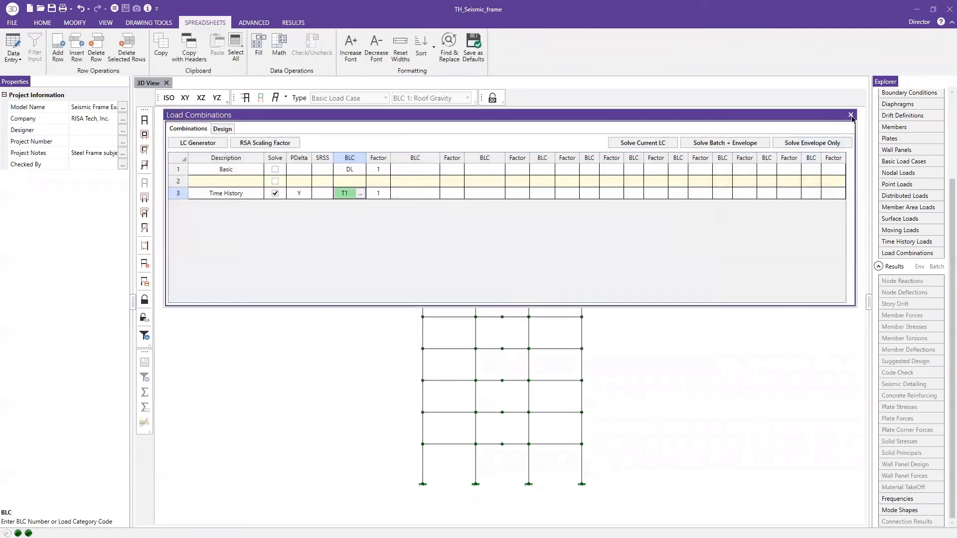
- Close the load combinations and open the solved model TH_Seismic_frame.r3d from the TH saved result folder
left_click(851, 115)
left_click(40, 8)
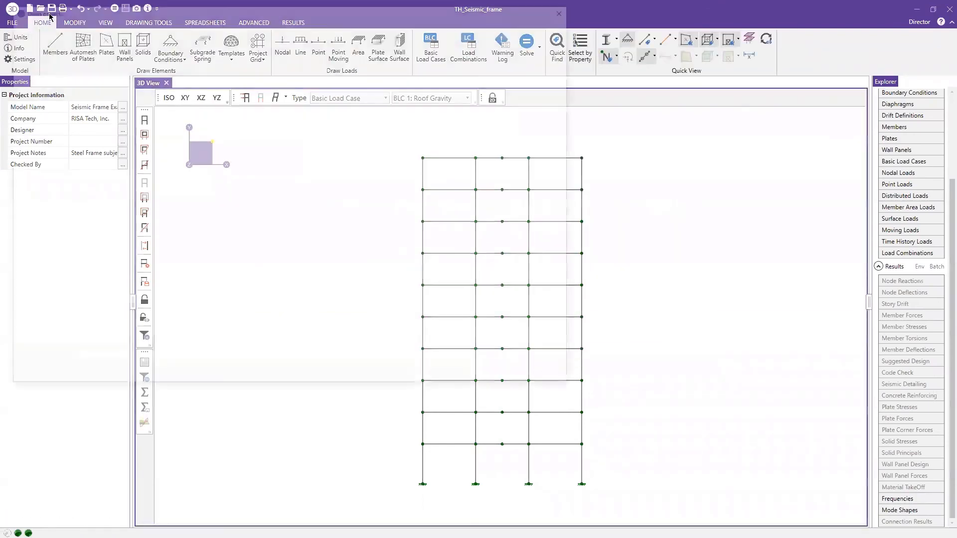
double_click(202, 70)
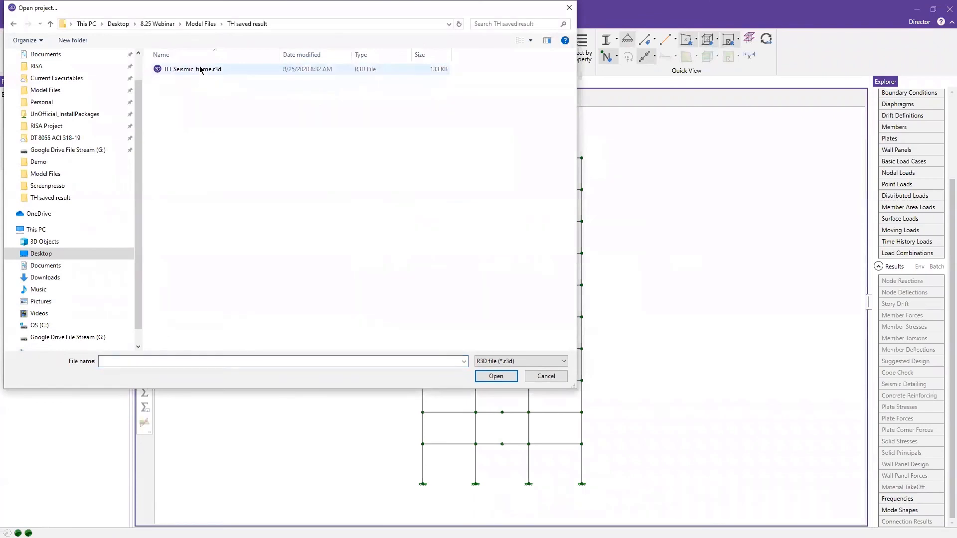
left_click(201, 70)
left_click(496, 376)
left_click(521, 291)
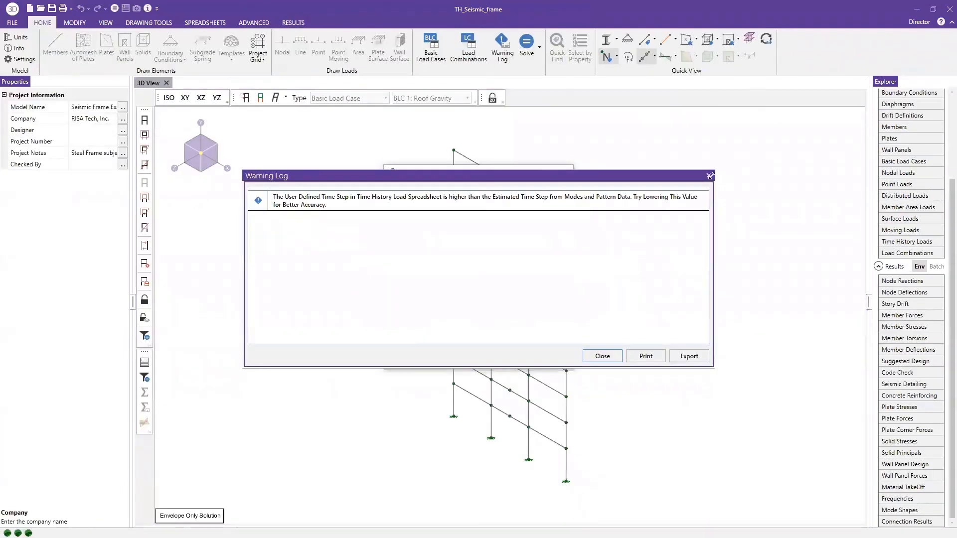
- Close the warning log and solution messages, and show the frame model in the XY elevation view
left_click(708, 176)
left_click(564, 175)
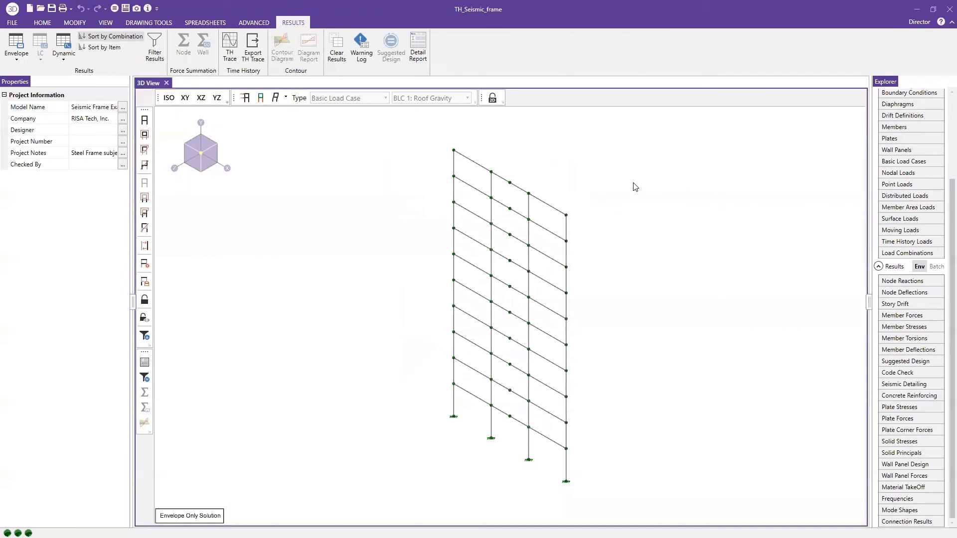
left_click(182, 99)
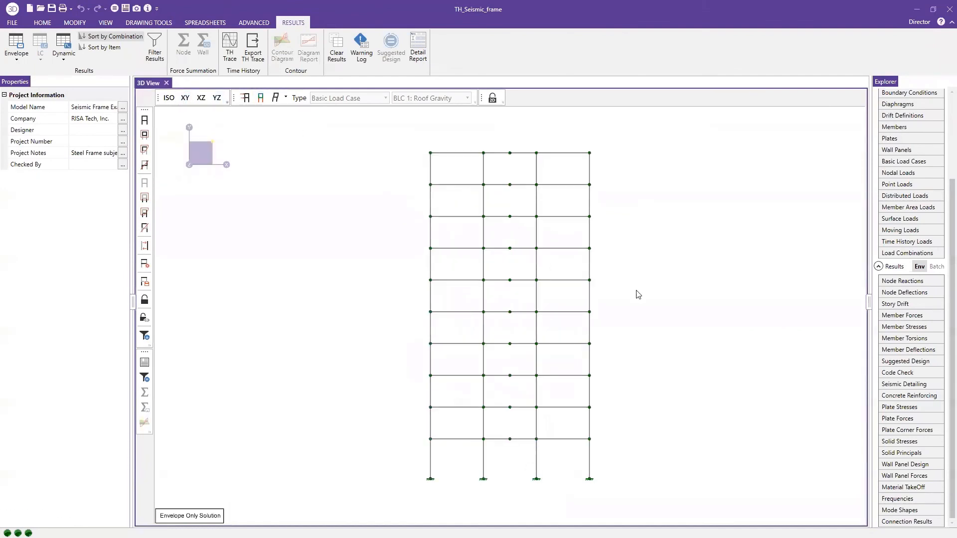
scroll(633, 301, "up", 1)
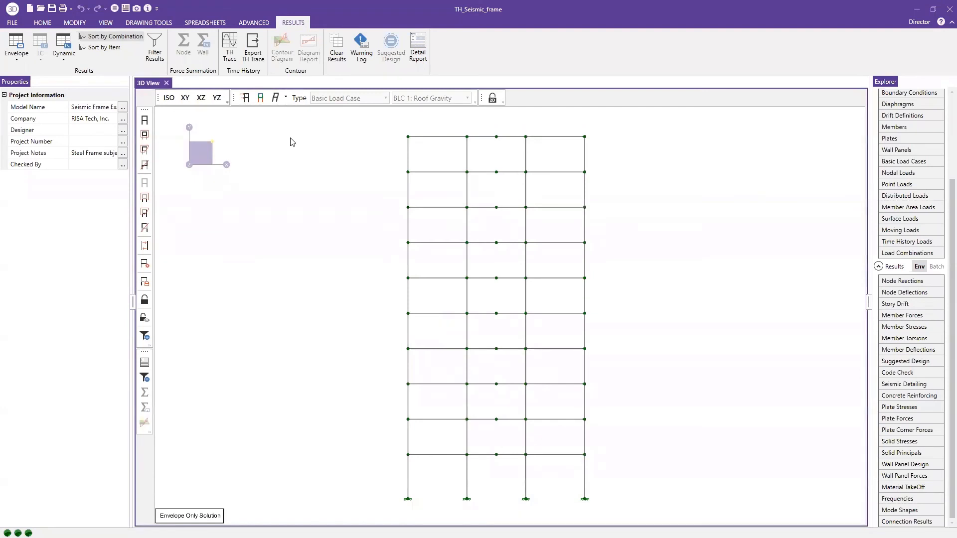
left_click(110, 25)
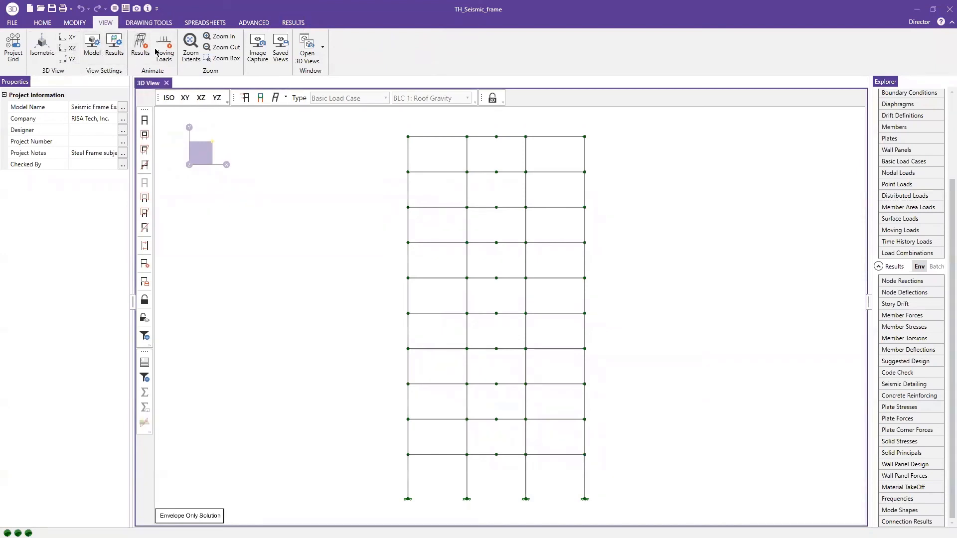
left_click(99, 58)
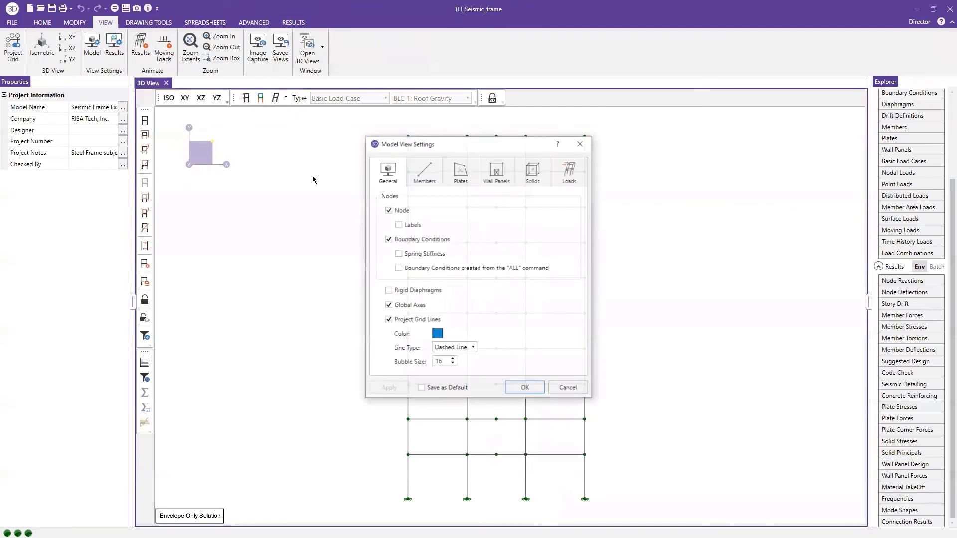
left_click(424, 172)
left_click(387, 173)
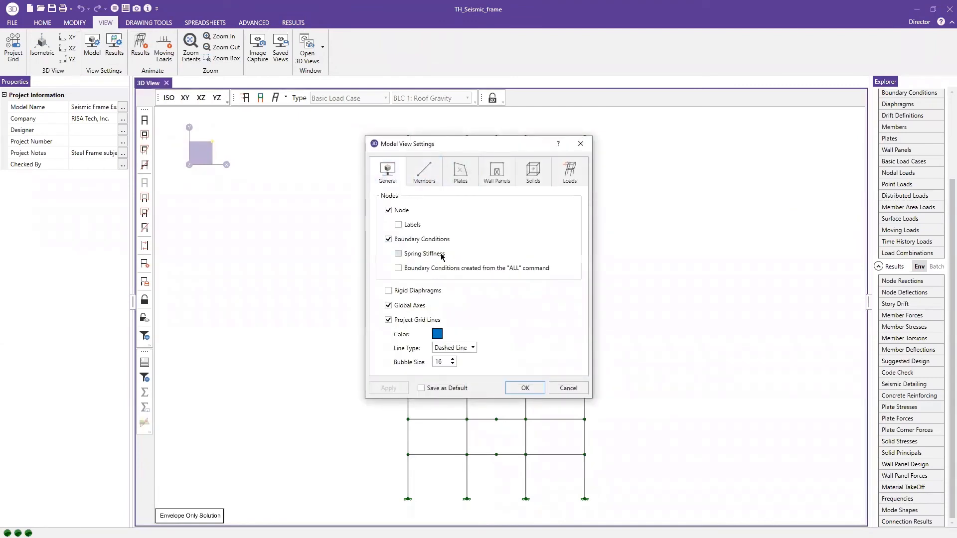
left_click(424, 172)
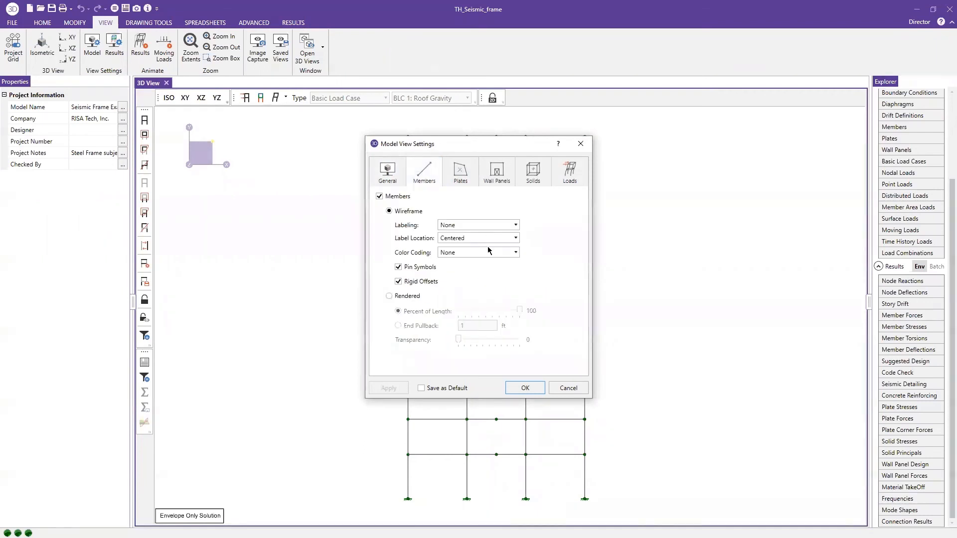
left_click(407, 298)
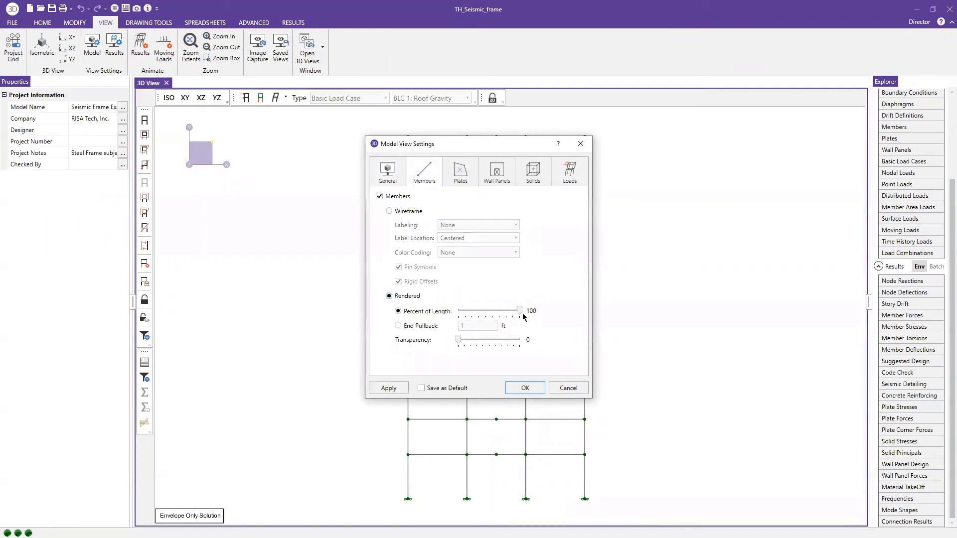
left_click(387, 172)
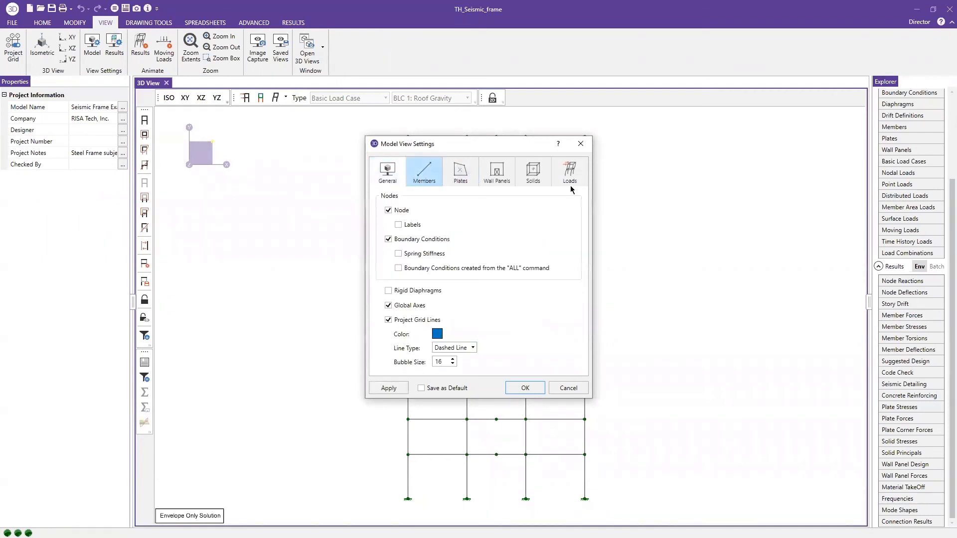
left_click(580, 144)
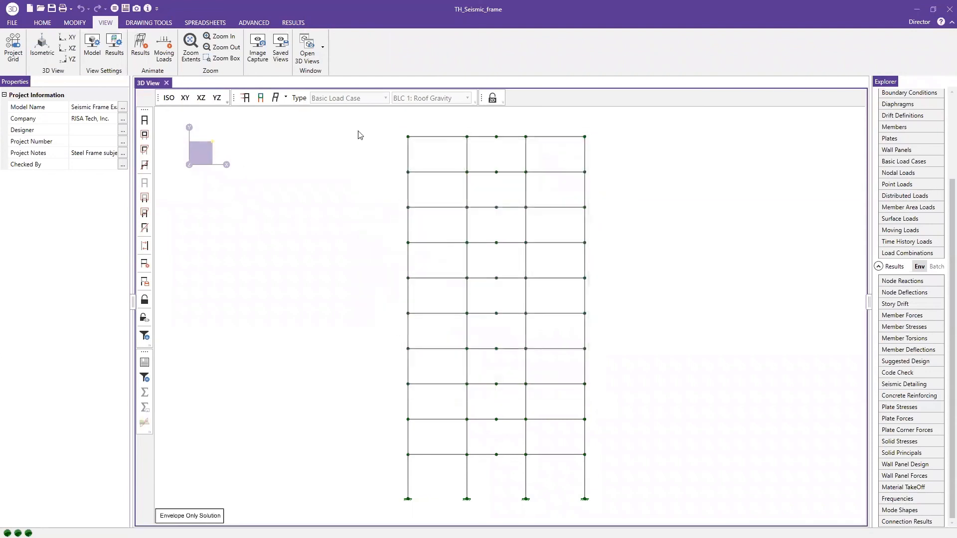
- Animate the time history results for load combination 3: Time History, keeping the animation settings open after starting
left_click(141, 59)
left_click_drag(481, 189, 682, 200)
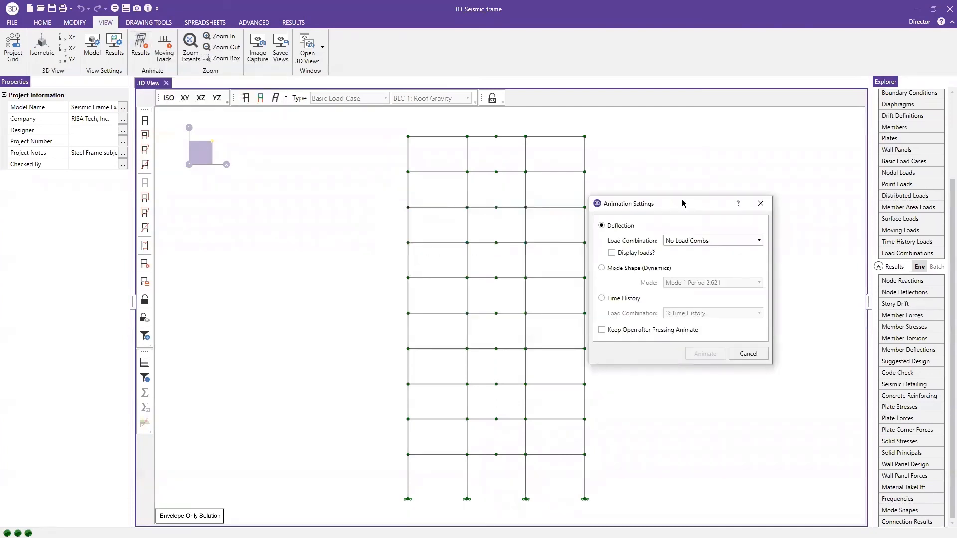
left_click(626, 299)
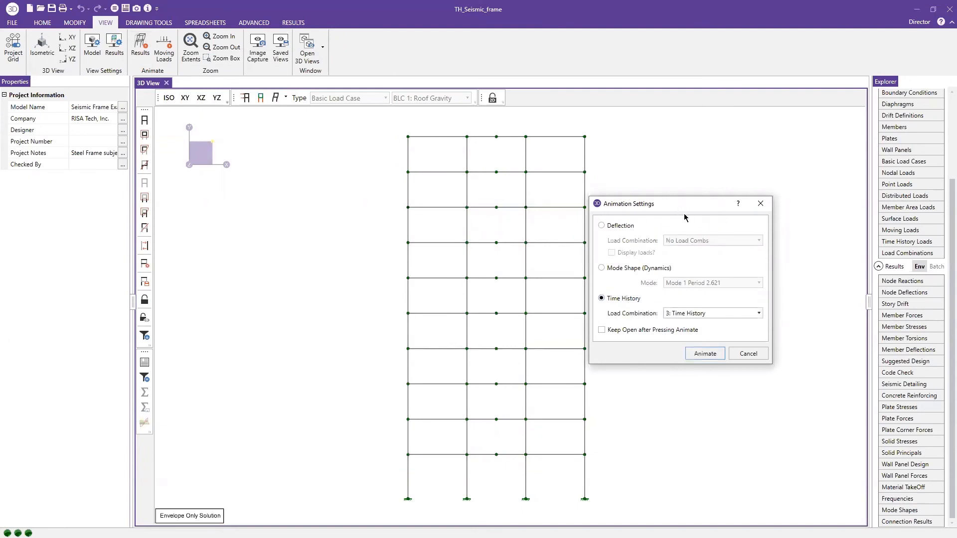
left_click_drag(684, 217, 737, 263)
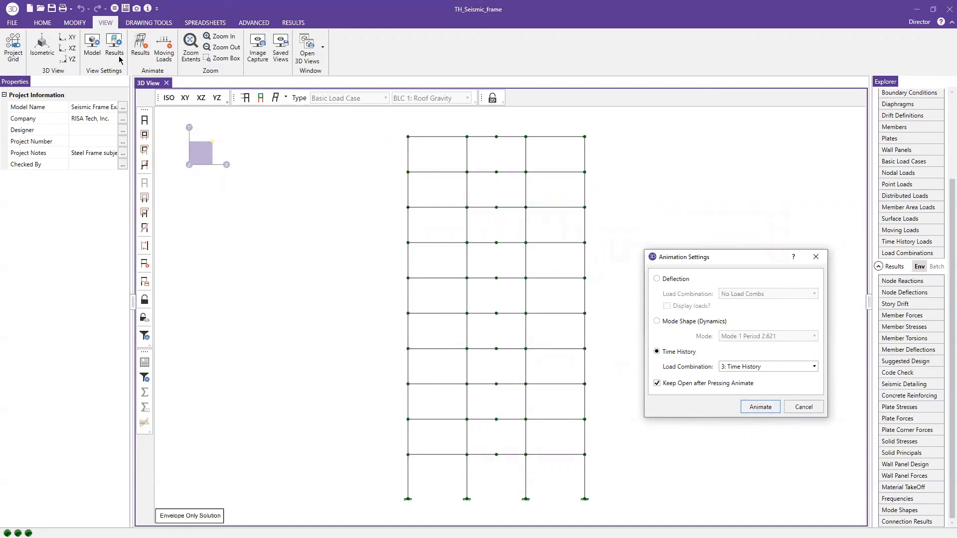
left_click(761, 408)
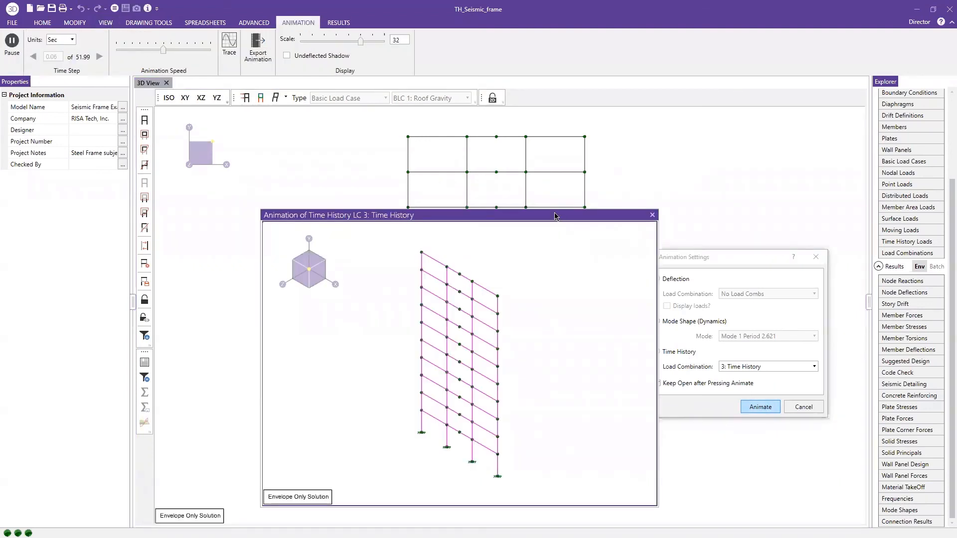
- Dock the time history animation as its own tab in XY elevation view, and close the animation settings
left_click_drag(556, 216, 533, 195)
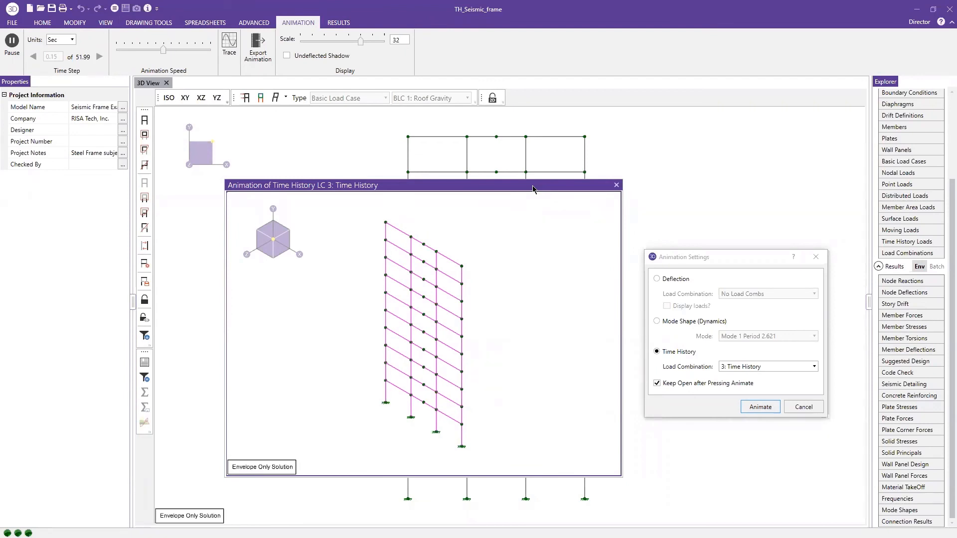
left_click_drag(533, 186, 501, 303)
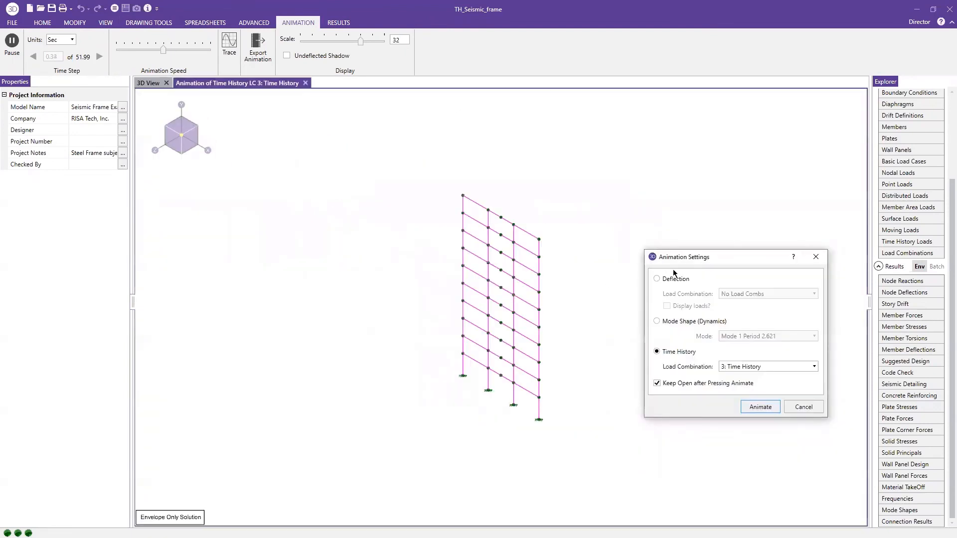
left_click_drag(699, 261, 724, 302)
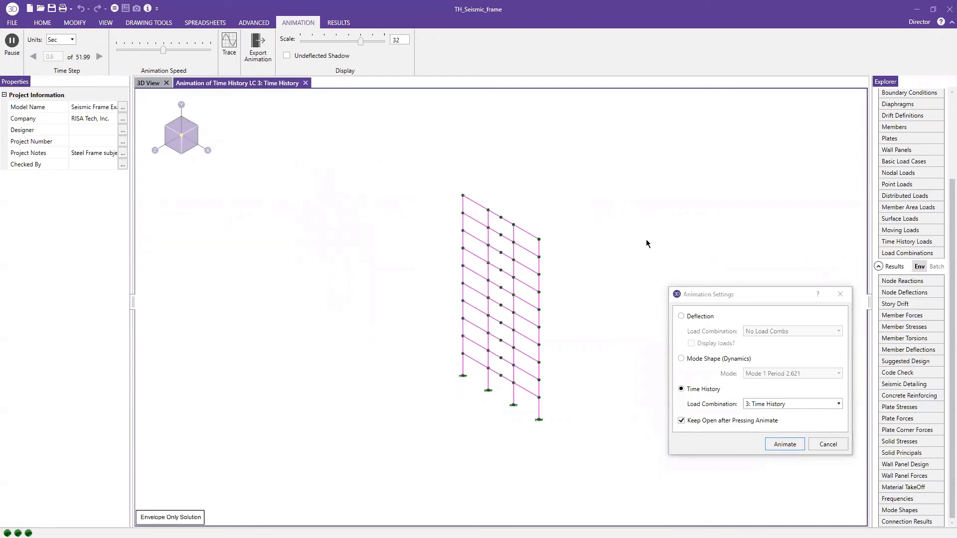
left_click(841, 295)
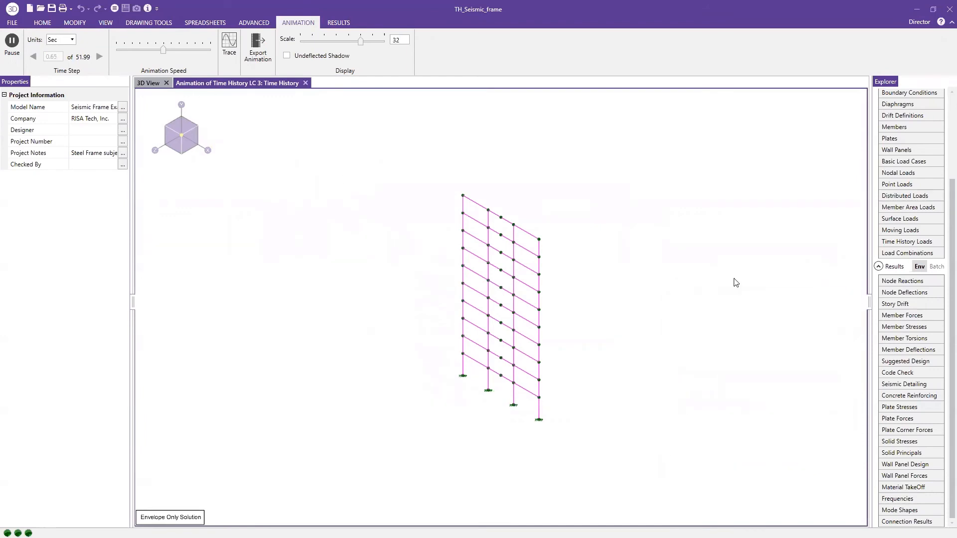
left_click(195, 129)
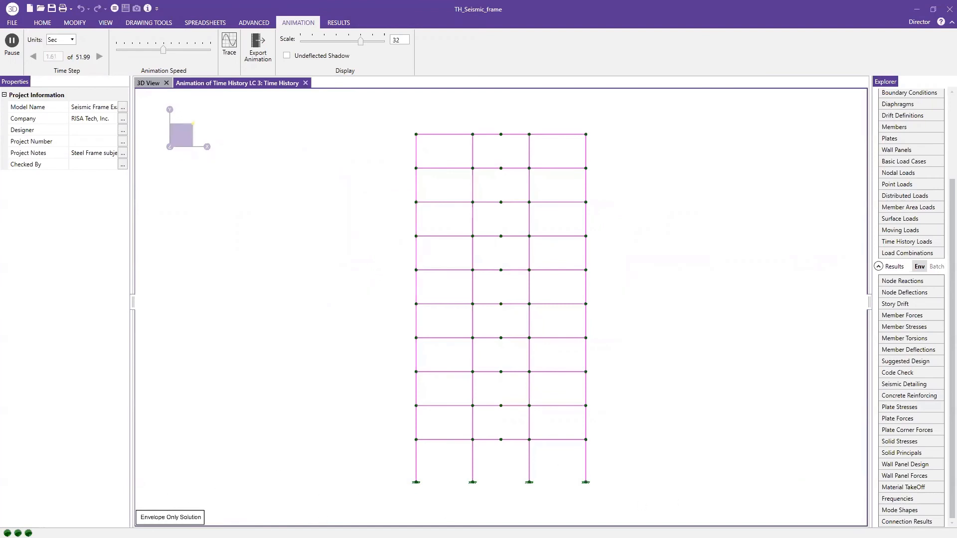
- Add a trace of the X displacement at node N42 to the time history animation
left_click(229, 48)
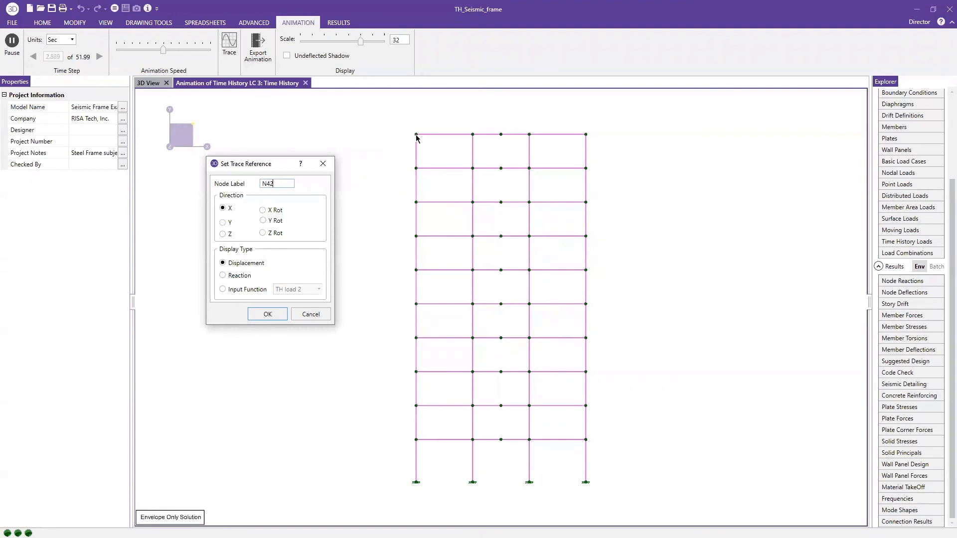
left_click(264, 315)
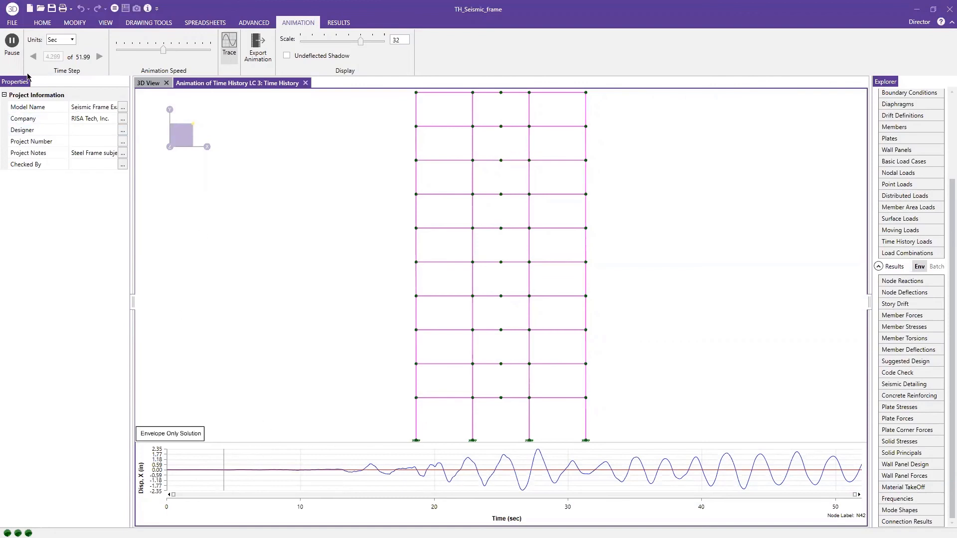
- Resume the animation from 20 seconds at maximum speed with the deflection scale set to 128
left_click(13, 49)
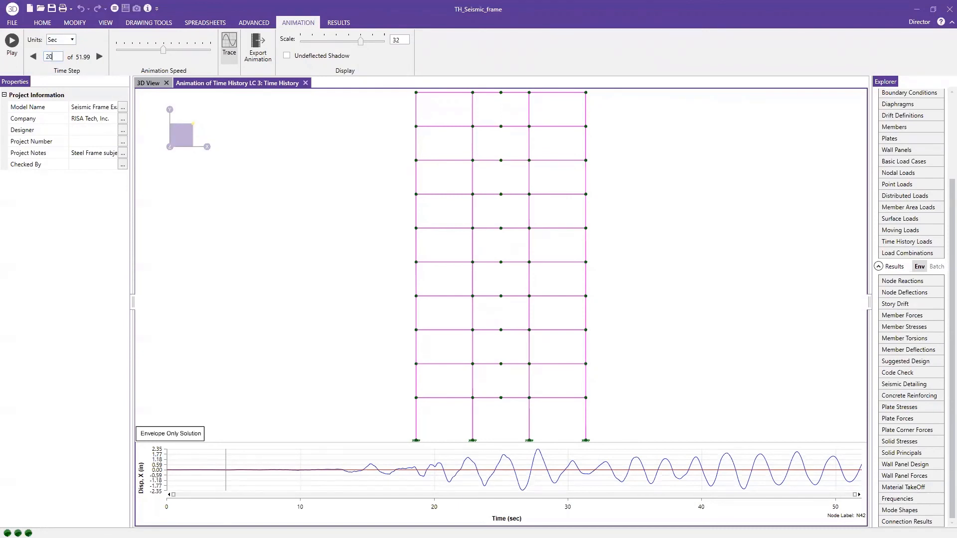
left_click(12, 43)
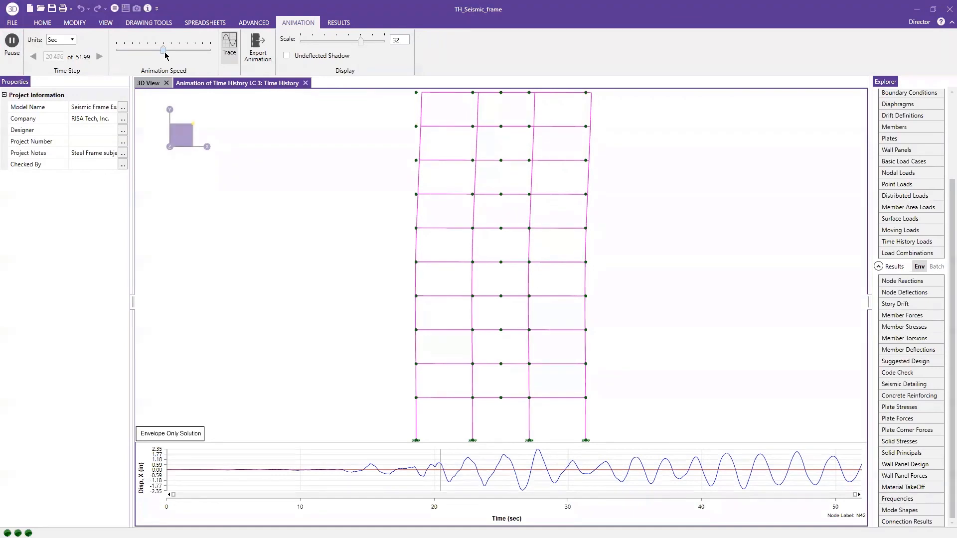
left_click_drag(187, 51, 210, 50)
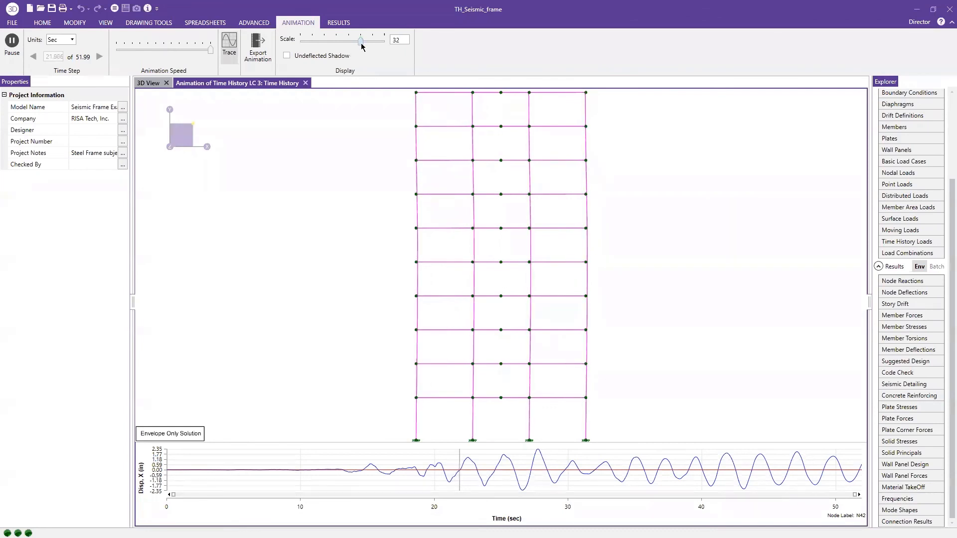
left_click_drag(372, 42, 384, 42)
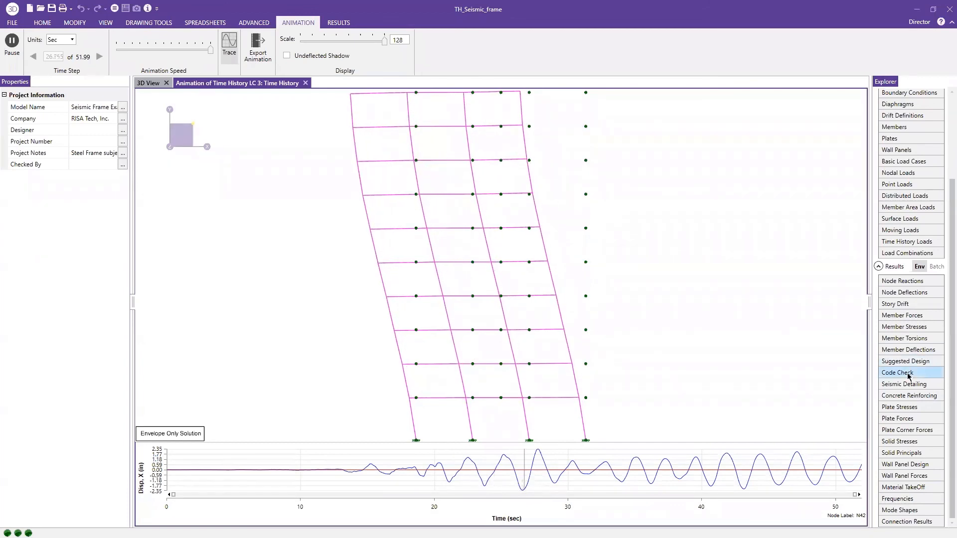
- Sort the hot rolled steel code check results from highest to lowest code check and inspect the top member's governing LC
left_click(892, 374)
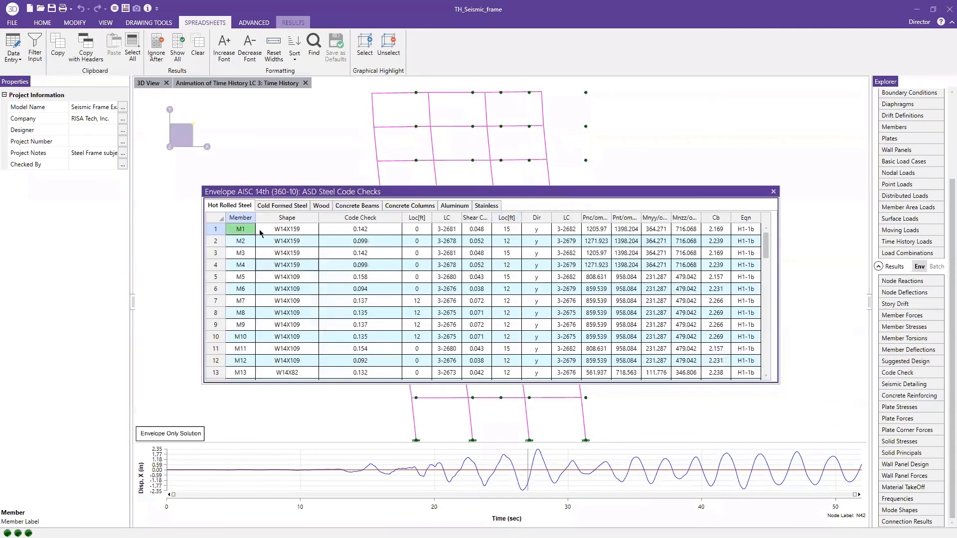
left_click(380, 221)
right_click(379, 223)
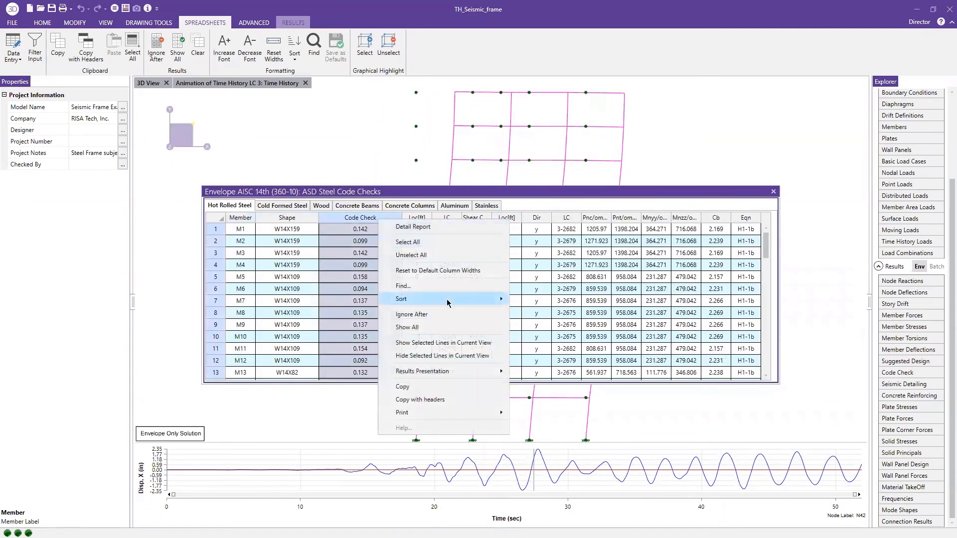
mouse_move(439, 299)
left_click(538, 301)
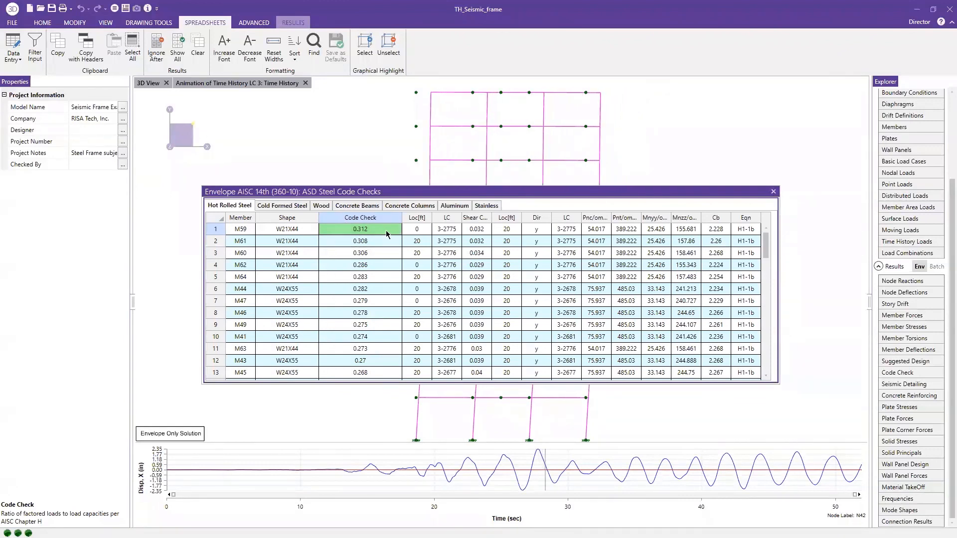
left_click(448, 231)
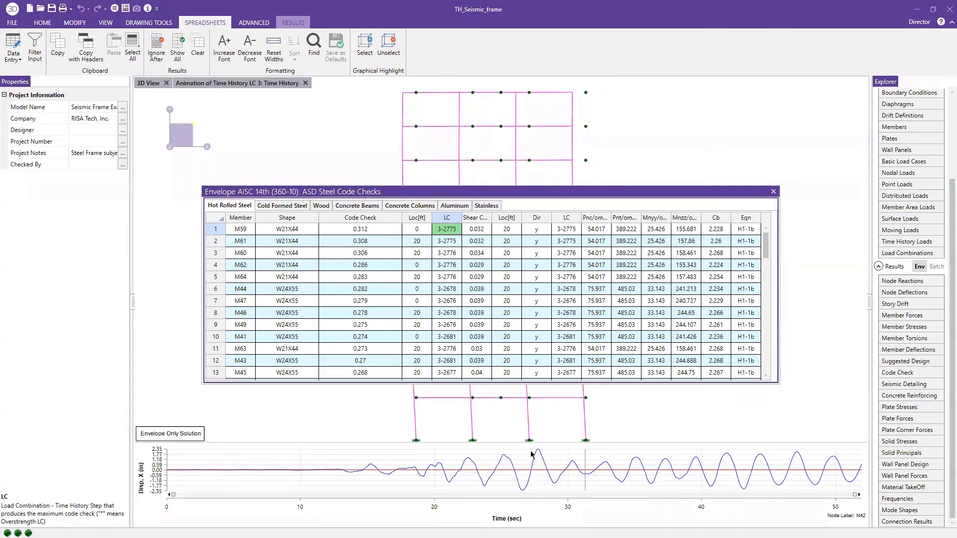
- Review the detail report of member M59, including its force diagrams and AISC code check table, and close it
left_click(393, 233)
right_click(393, 234)
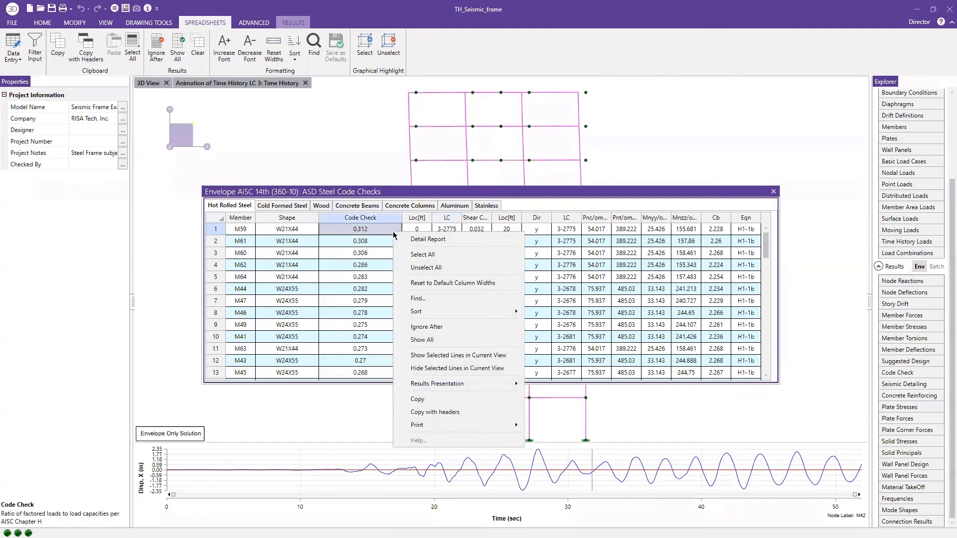
left_click(425, 239)
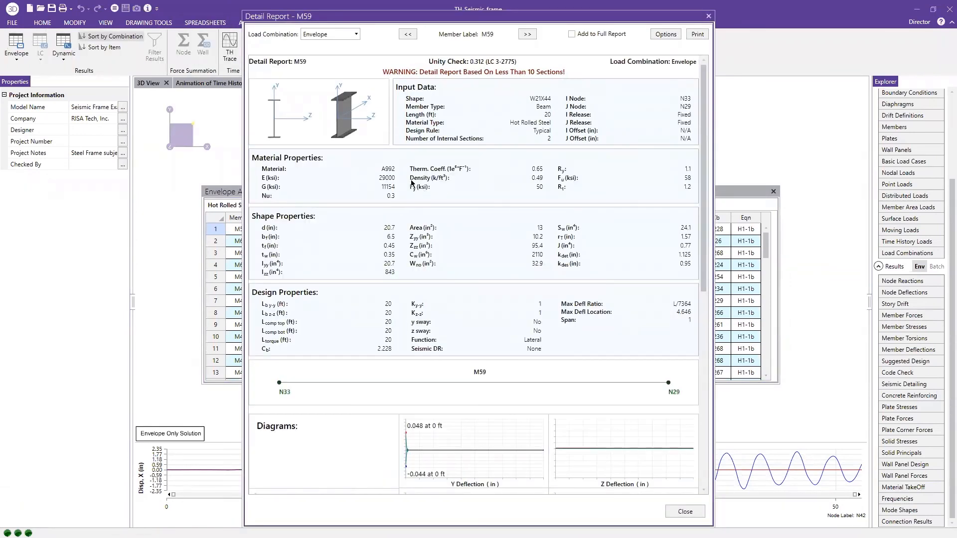
scroll(387, 209, "down", 10)
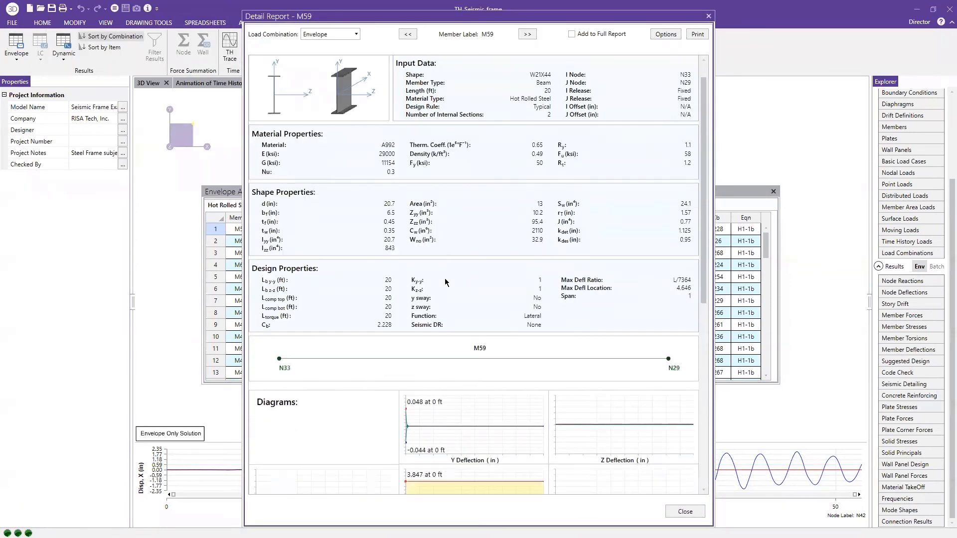
scroll(481, 278, "down", 5)
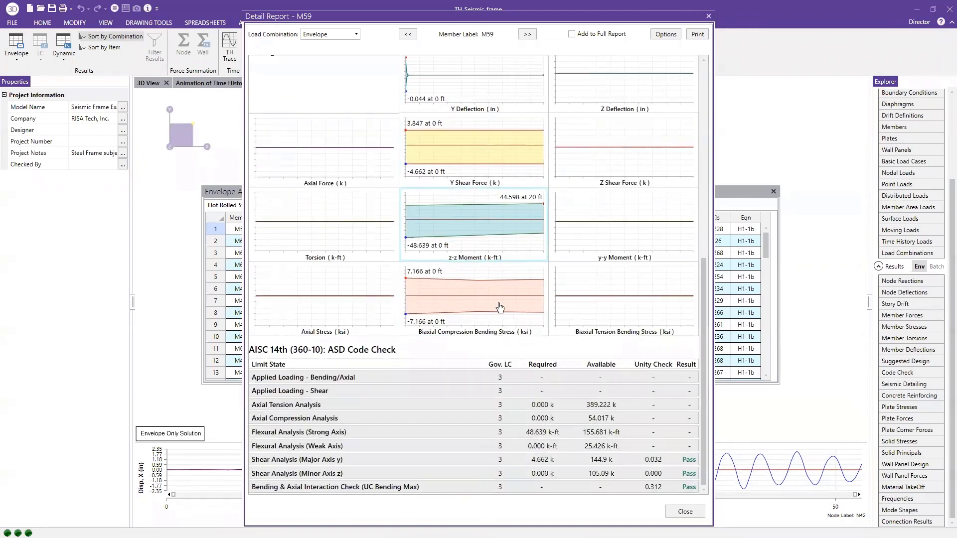
scroll(542, 415, "up", 3)
scroll(523, 349, "up", 11)
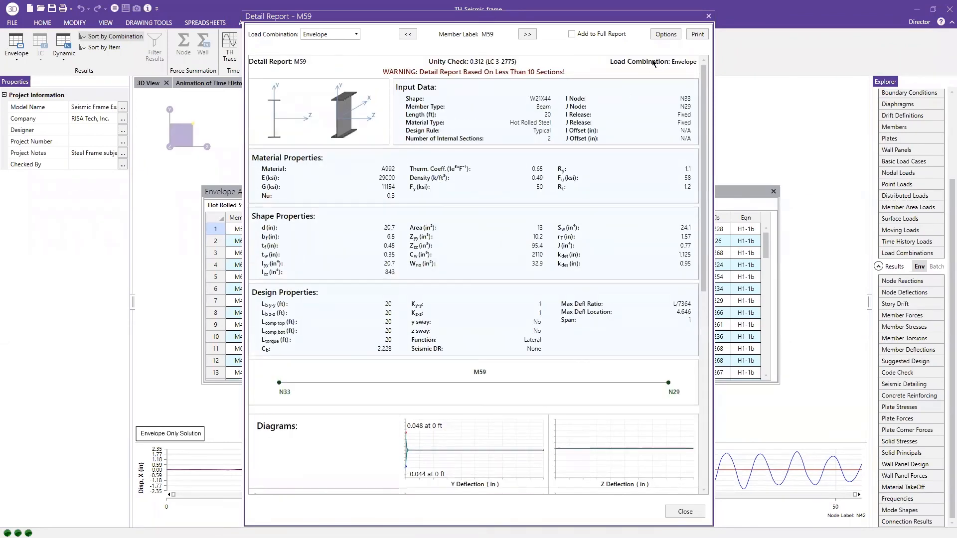
left_click(708, 16)
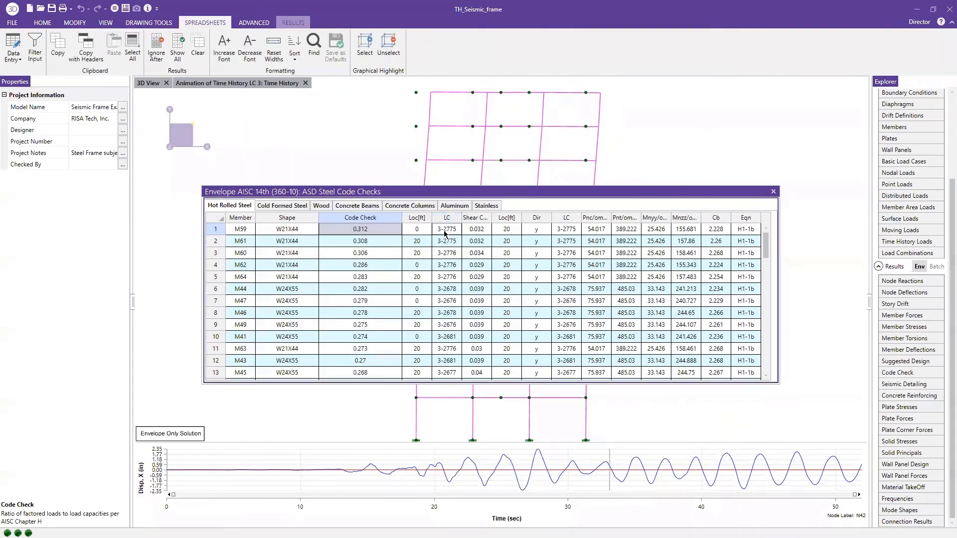
- Close the steel code check results, review the suggested design shapes for the members, and close them without re-solving
left_click(773, 191)
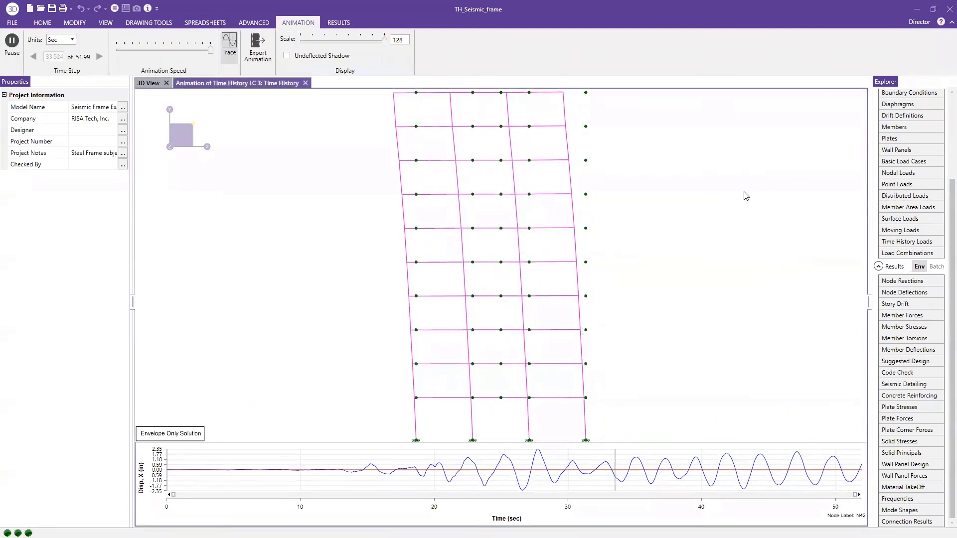
left_click(902, 363)
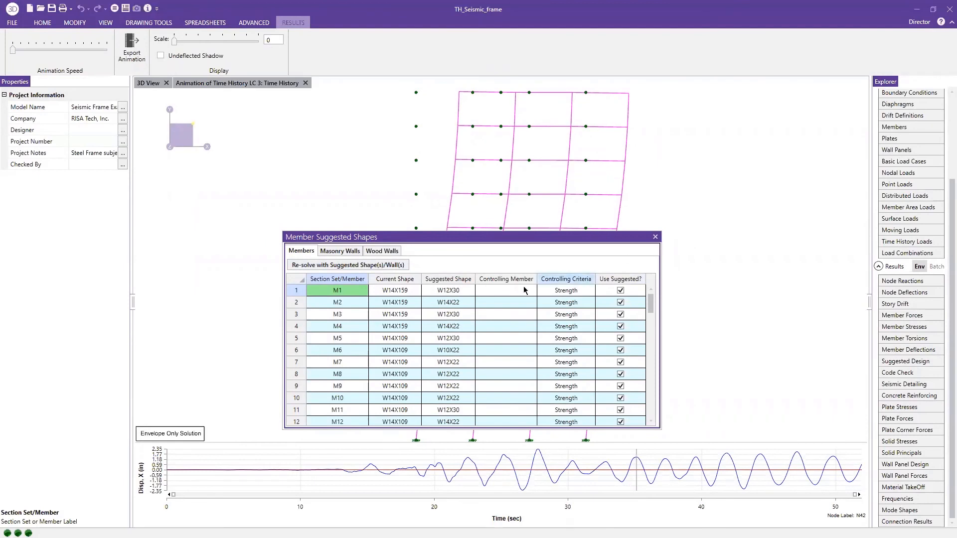
right_click(497, 290)
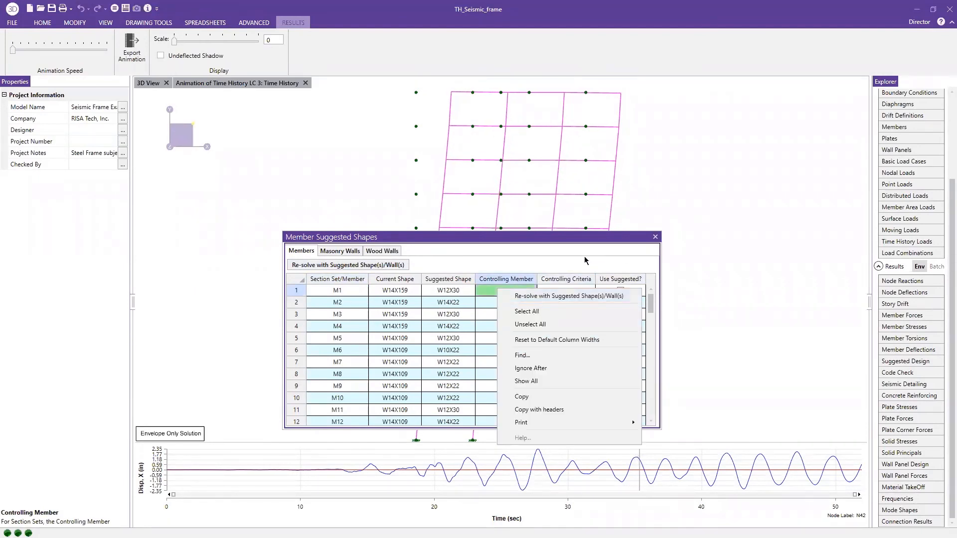
left_click(586, 258)
left_click(655, 237)
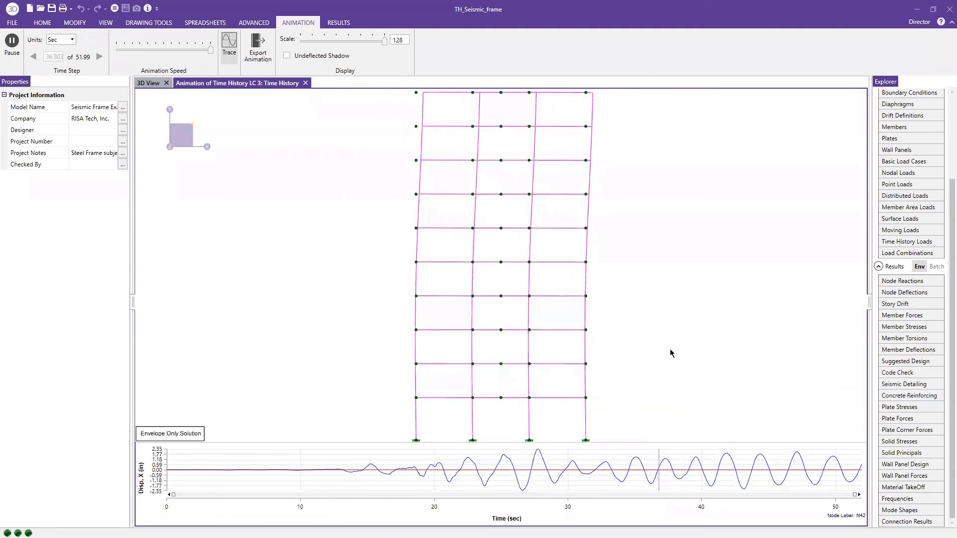
- Switch to the Webinar 8-25-20.pptx editing window in PowerPoint
key("alt+Tab")
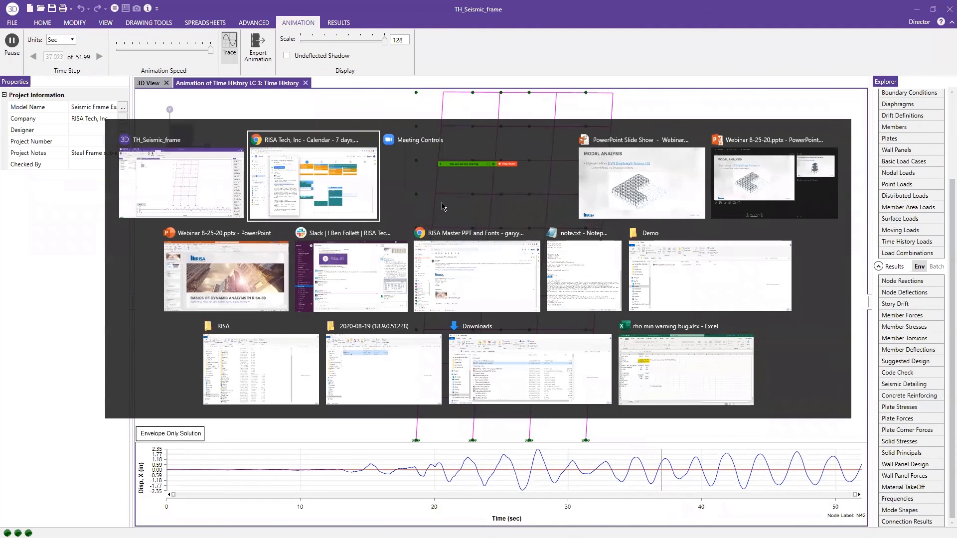
left_click(173, 186)
key("alt+Tab")
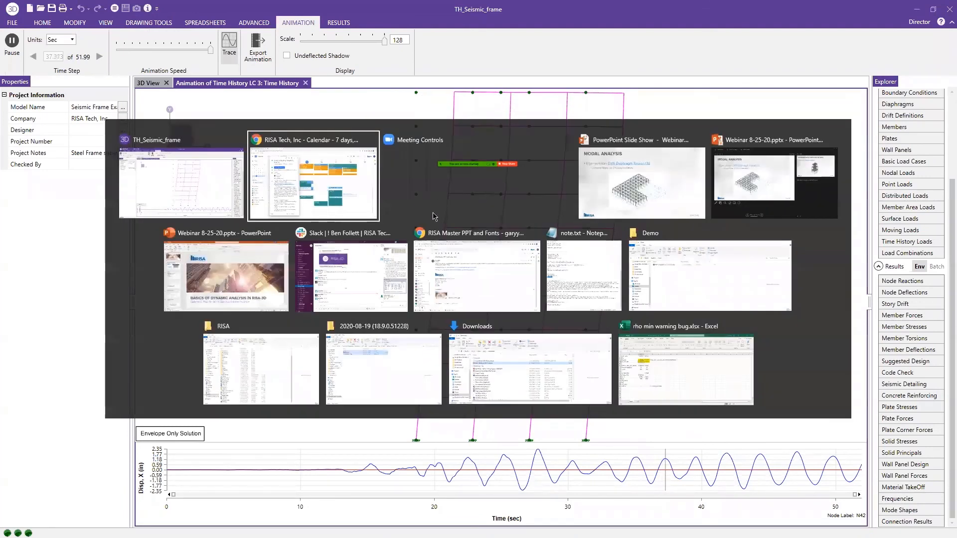
left_click(228, 283)
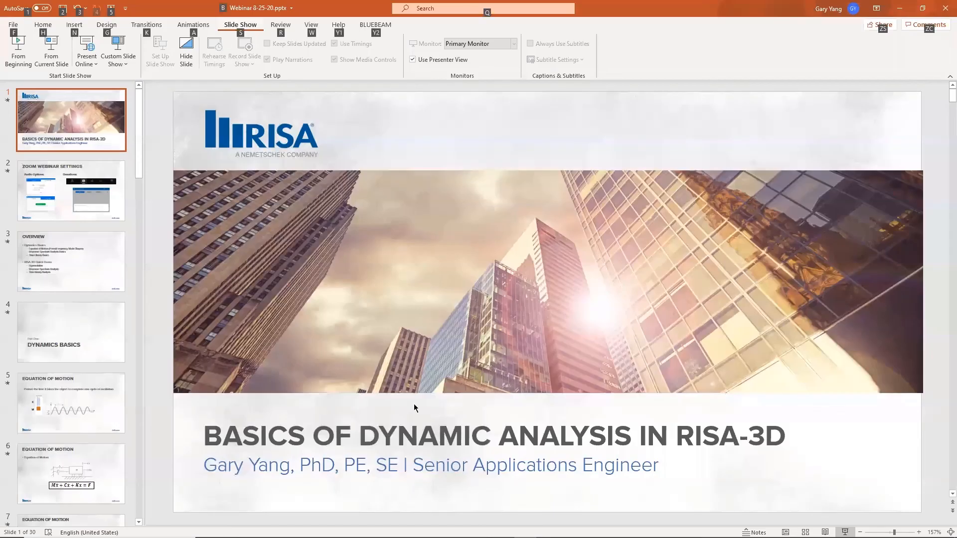
- Select slide 29, RISA Support, and open the presentation in slide show view
scroll(69, 404, "down", 10)
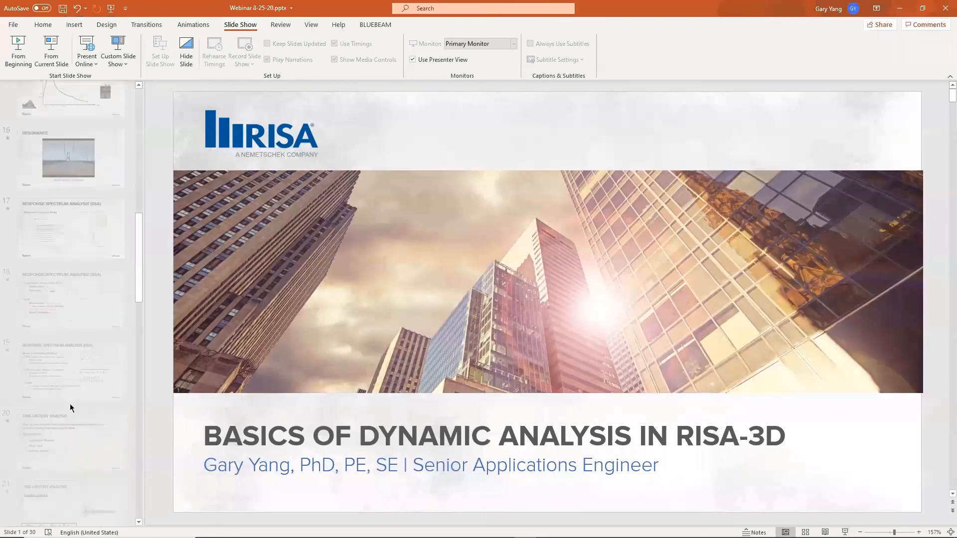
scroll(69, 404, "down", 7)
left_click(76, 408)
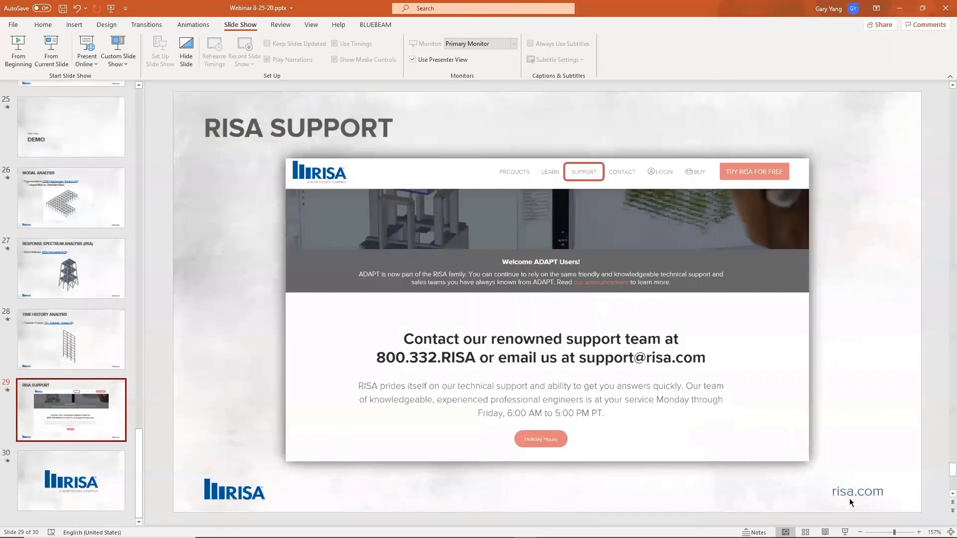
left_click(845, 532)
left_click(845, 533)
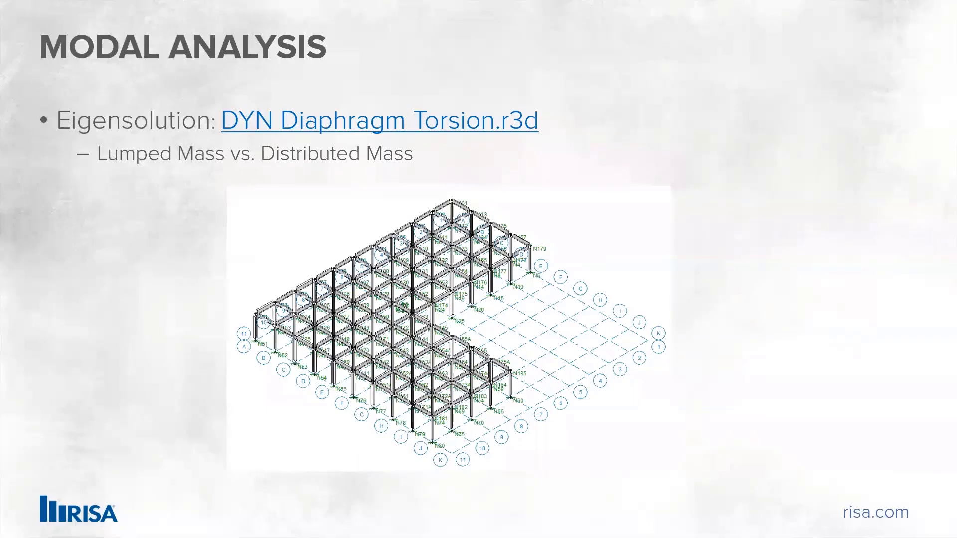